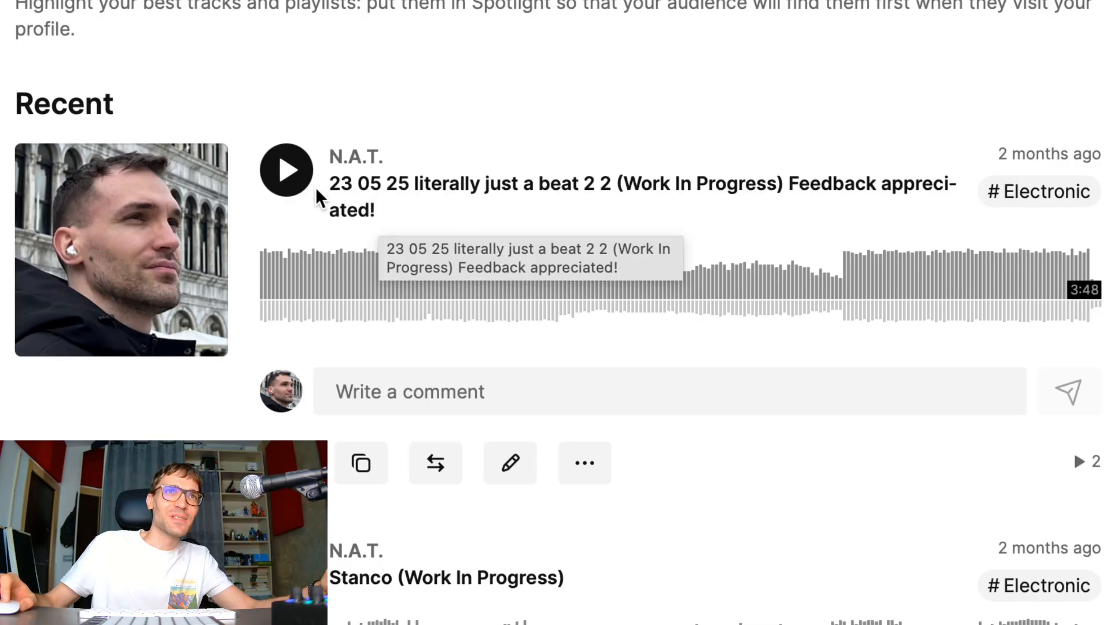
Play the recent track "23 05 25 literally just a beat 2 2", skip ahead to two further passages, and pause it
left_click(297, 178)
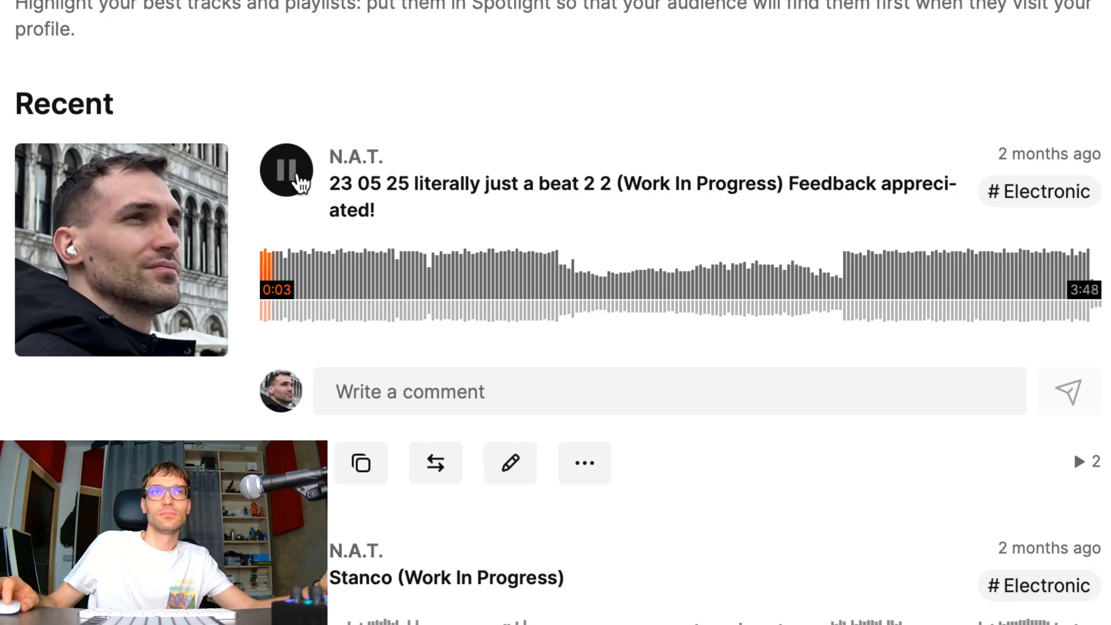
left_click(302, 254)
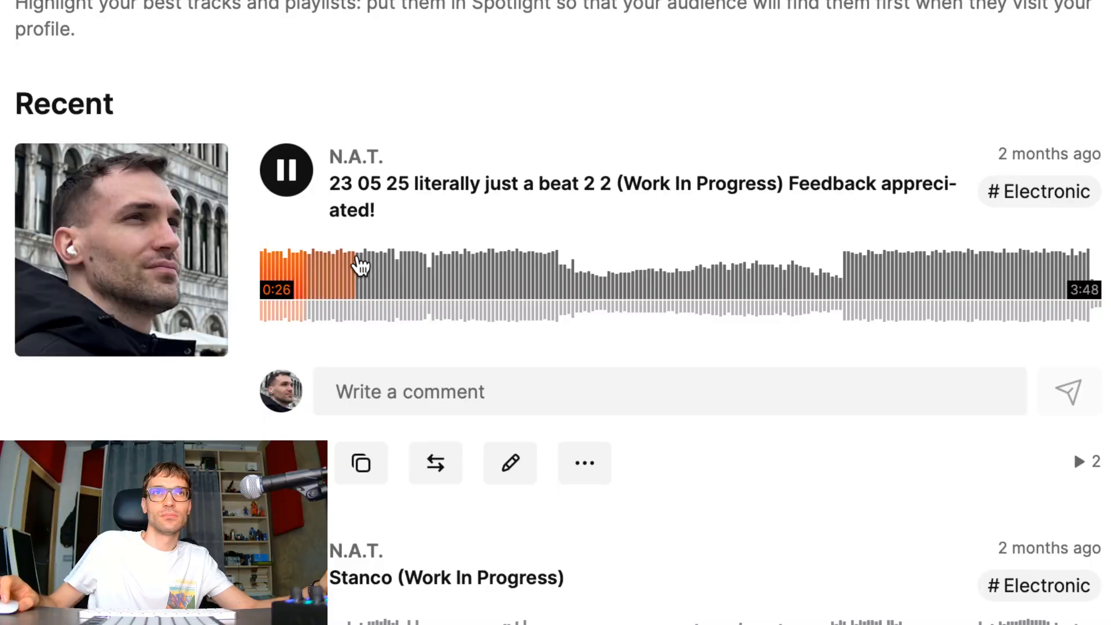
left_click(347, 267)
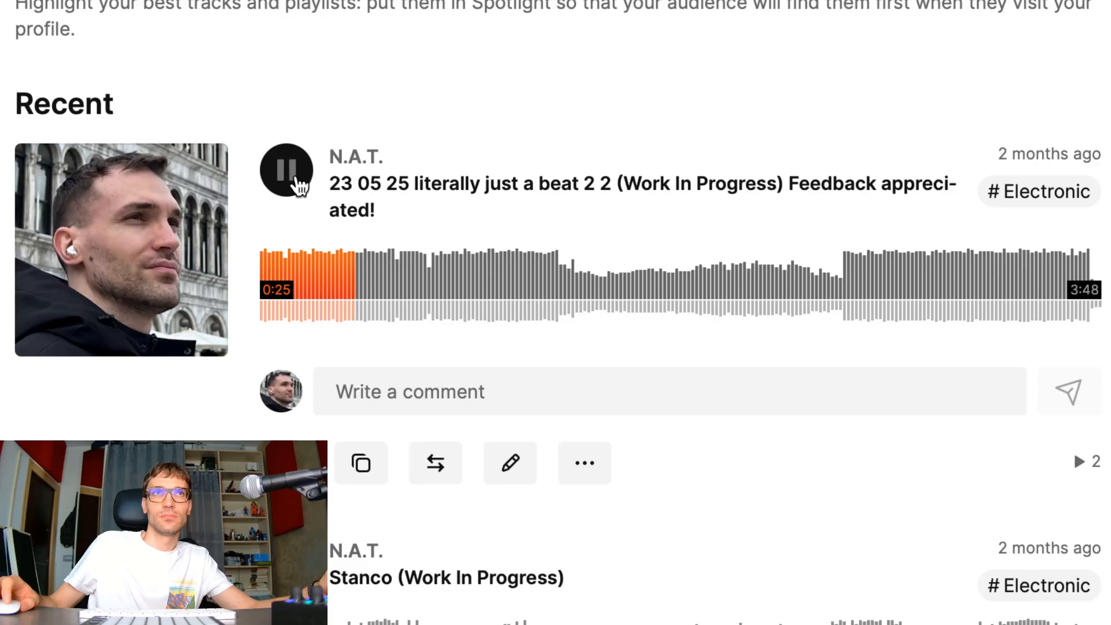
left_click(299, 187)
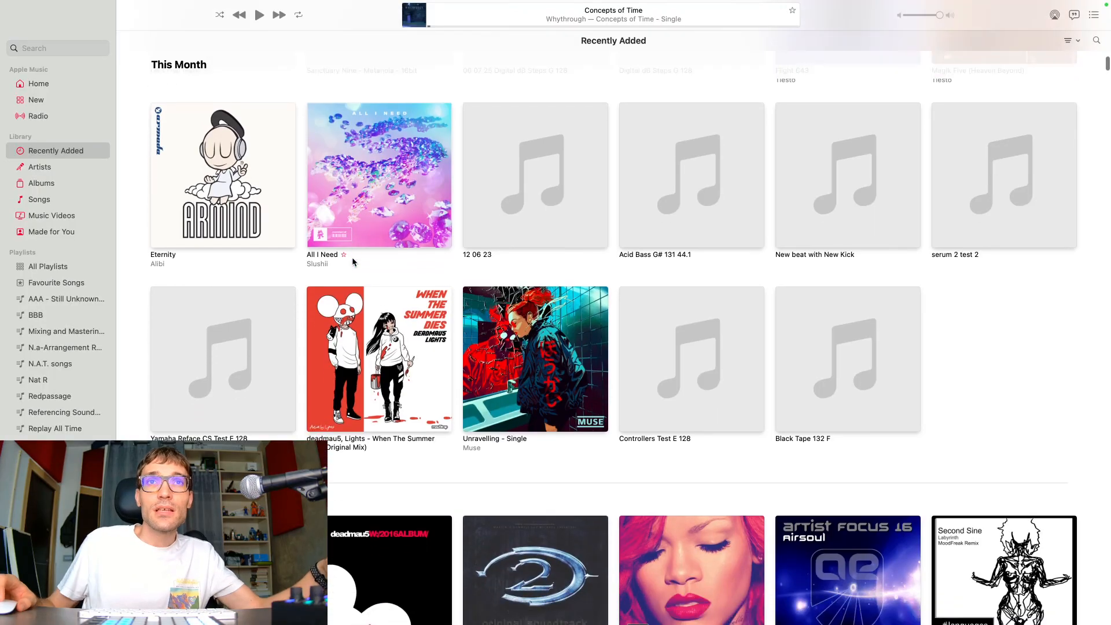
Switch to Music and open "25 06 25 literally just a beat 2" from the last three months of Recently Added
scroll(354, 261, "down", 3)
scroll(354, 262, "down", 8)
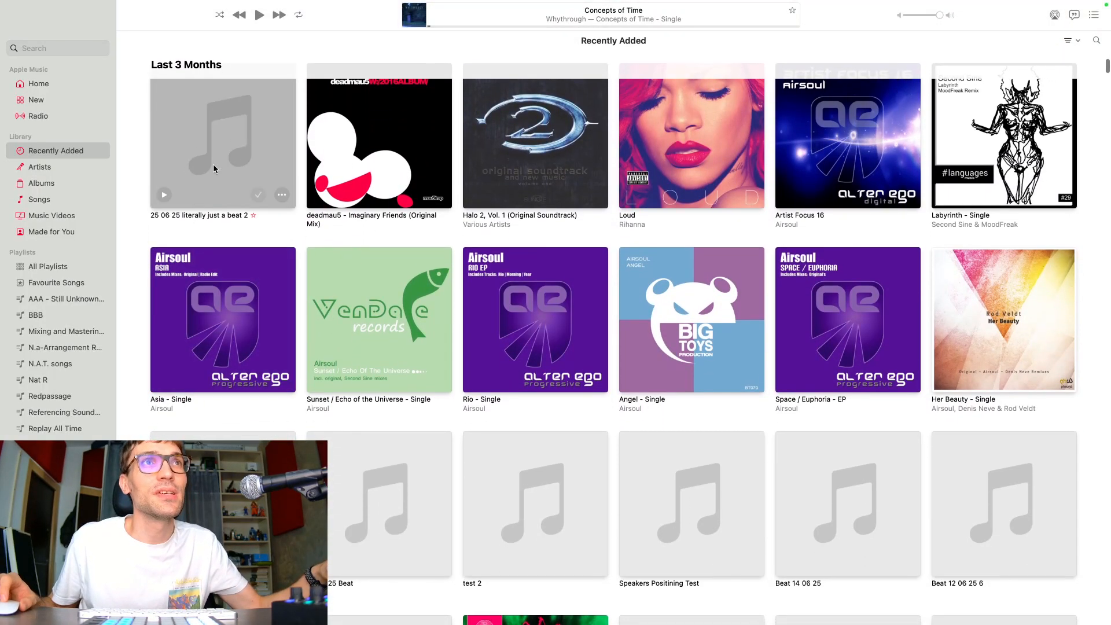
scroll(293, 244, "up", 2)
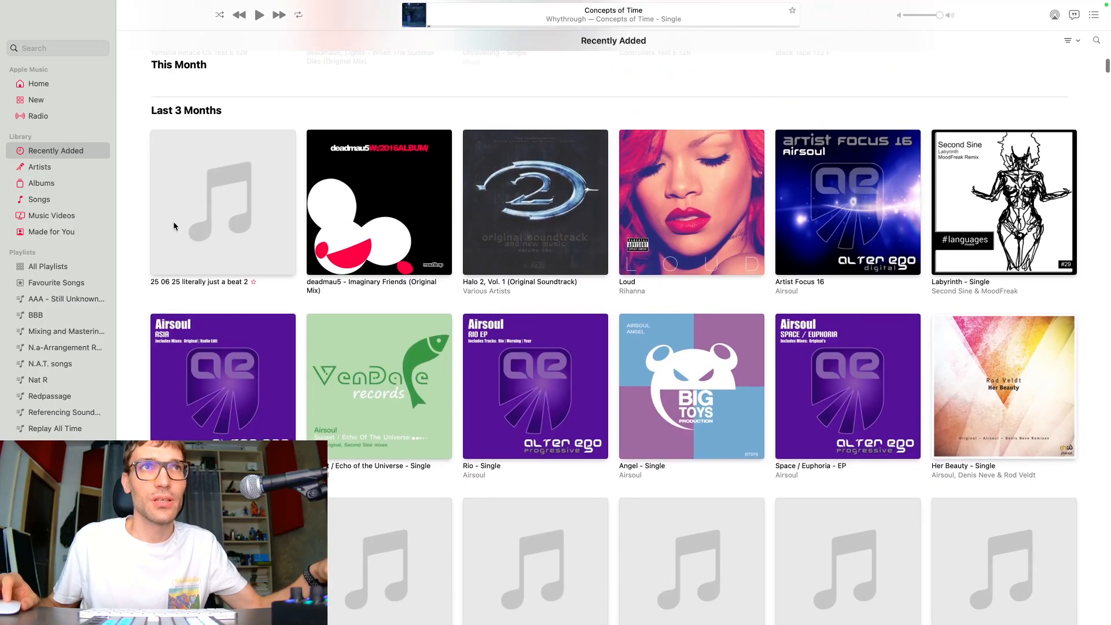
scroll(170, 228, "up", 1)
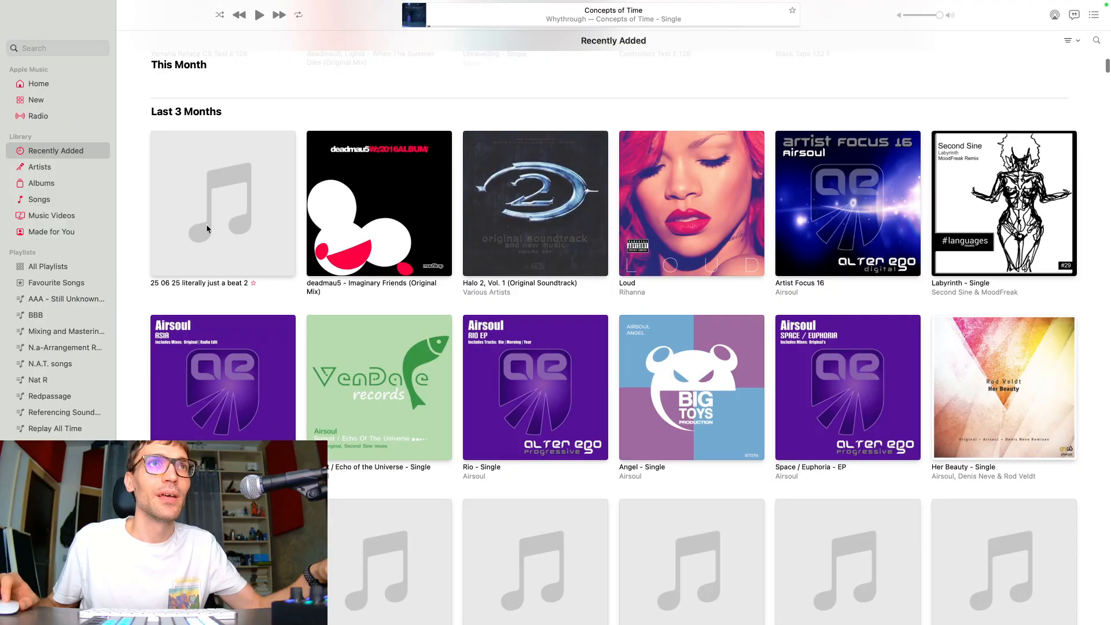
left_click(225, 250)
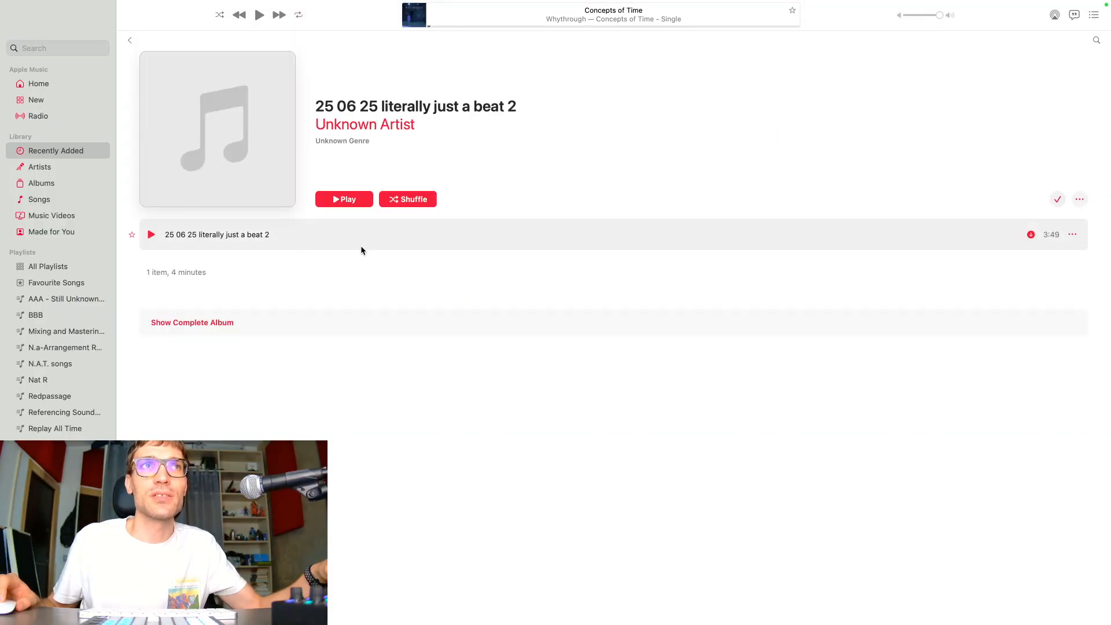
Return to Recently Added and play "25 06 25 literally just a beat 2" from the overview
left_click(131, 41)
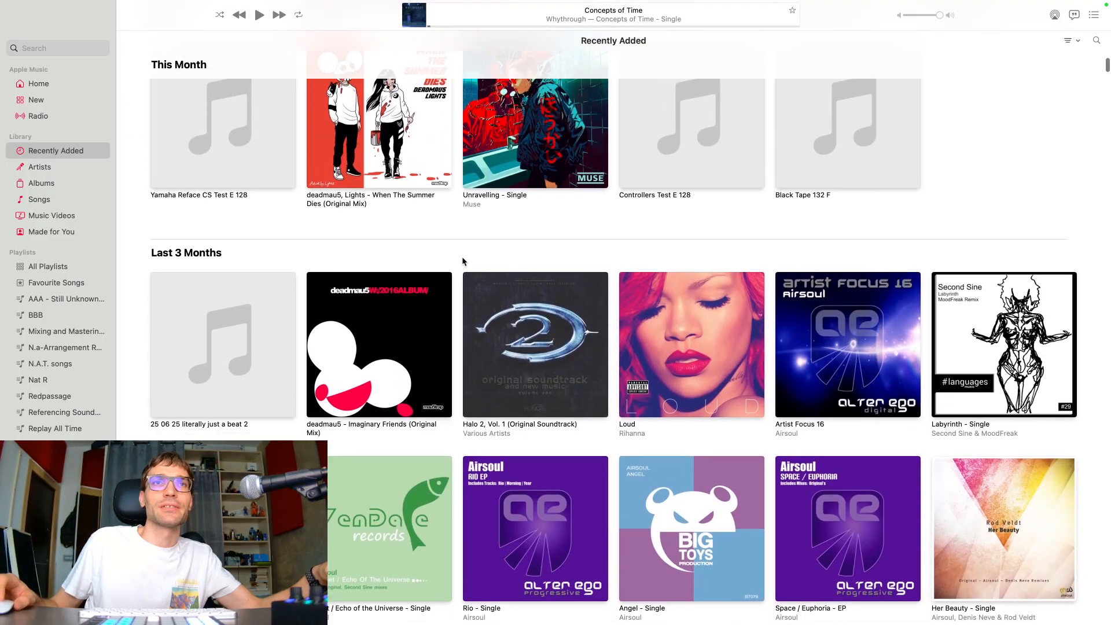
scroll(469, 260, "down", 2)
left_click(169, 298)
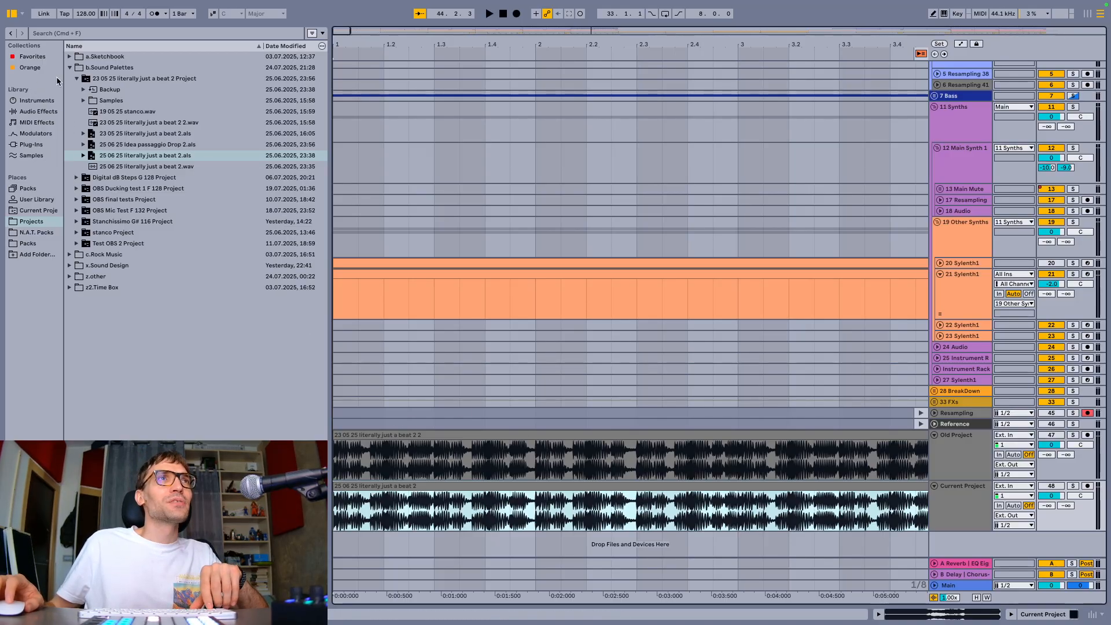
Switch to Ableton Live, show the current project's files in the browser, and sort them by modification date with the newest first
left_click(78, 83)
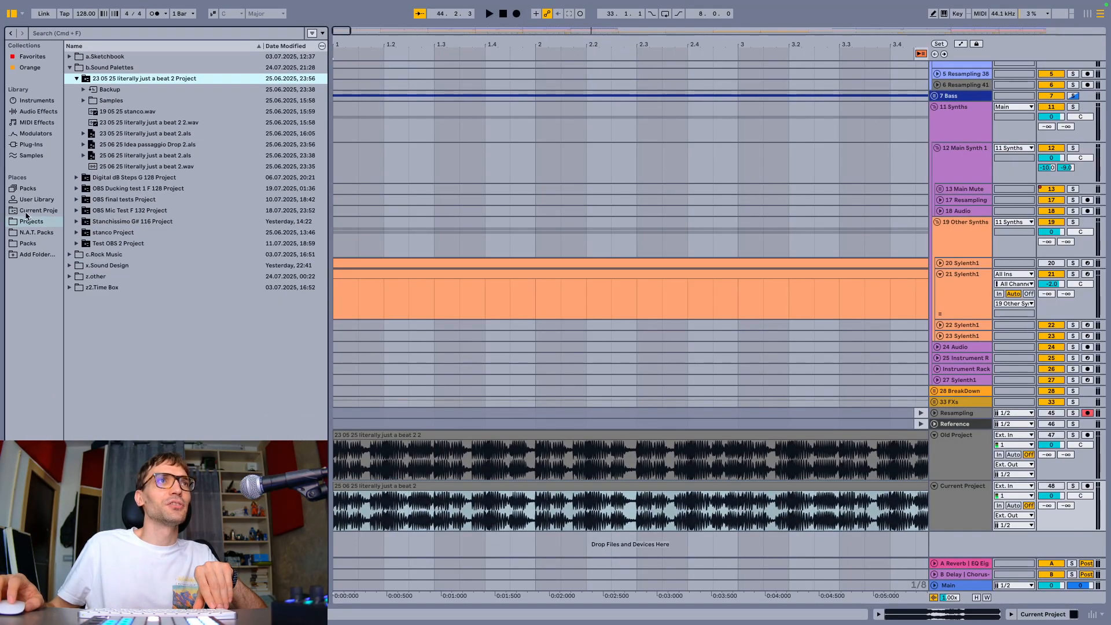
left_click(26, 213)
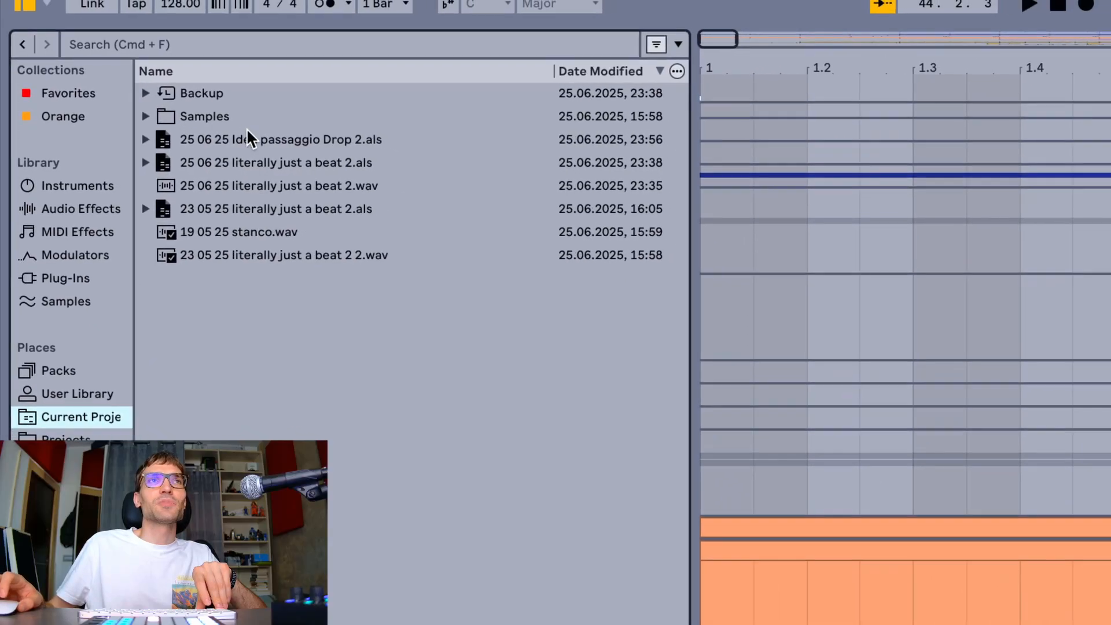
left_click(601, 73)
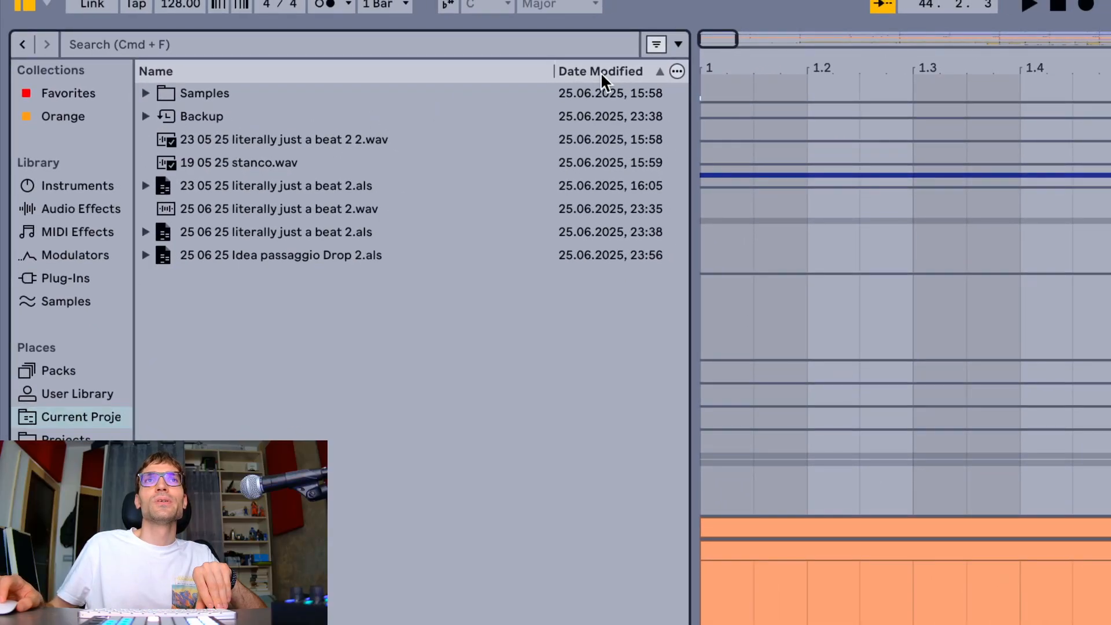
left_click(601, 73)
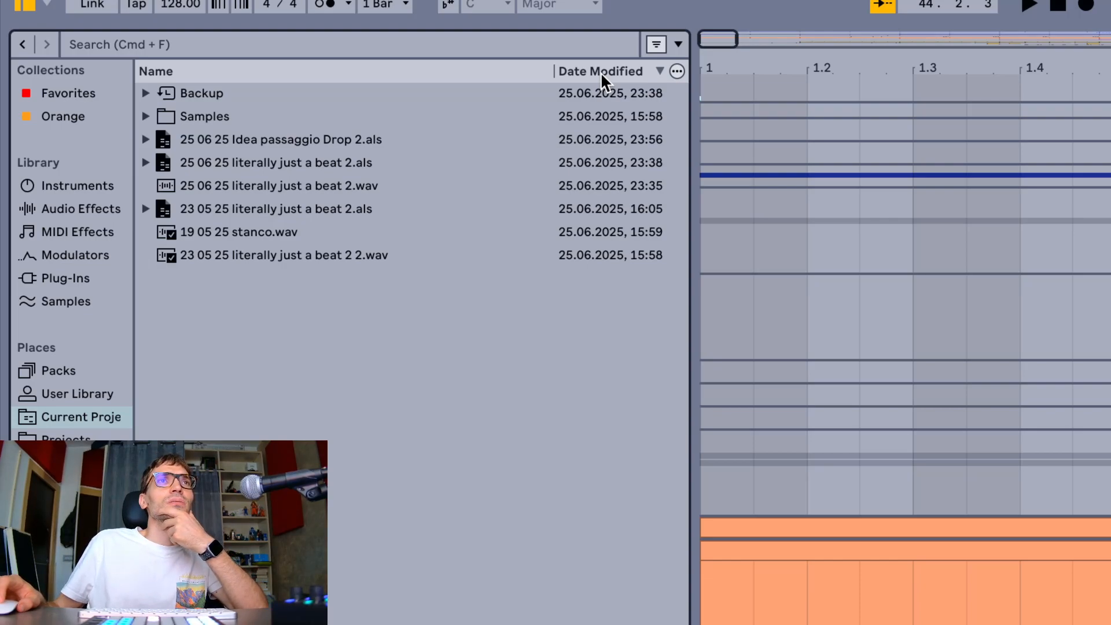
left_click(601, 73)
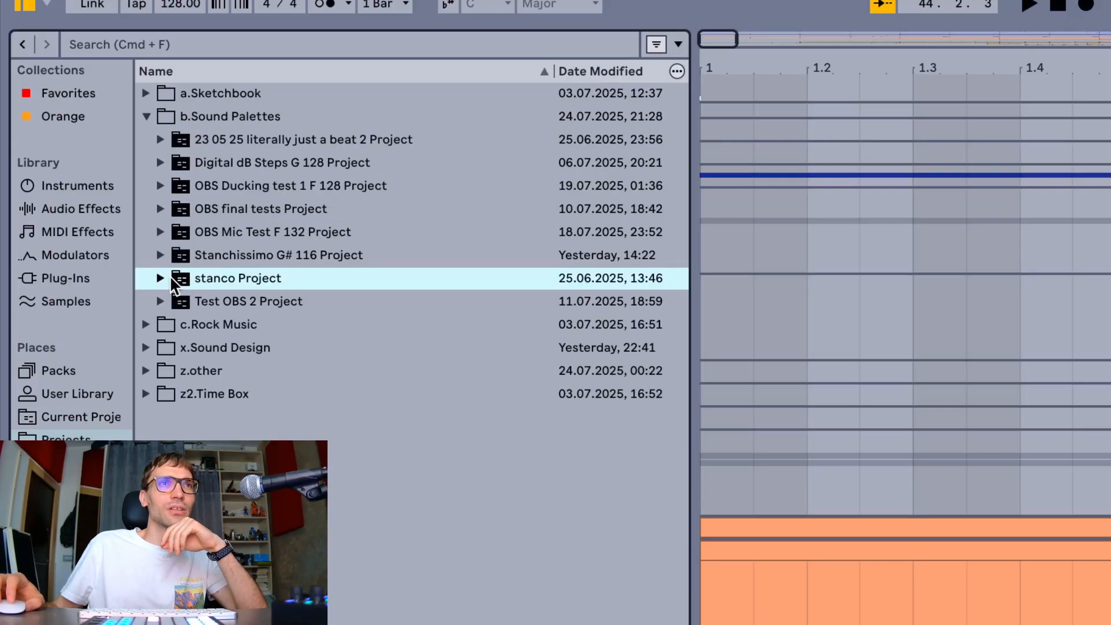
Expand the stanco Project folder, sort its files by modification date with the newest first, and select a render from 14.05.2025
left_click(161, 278)
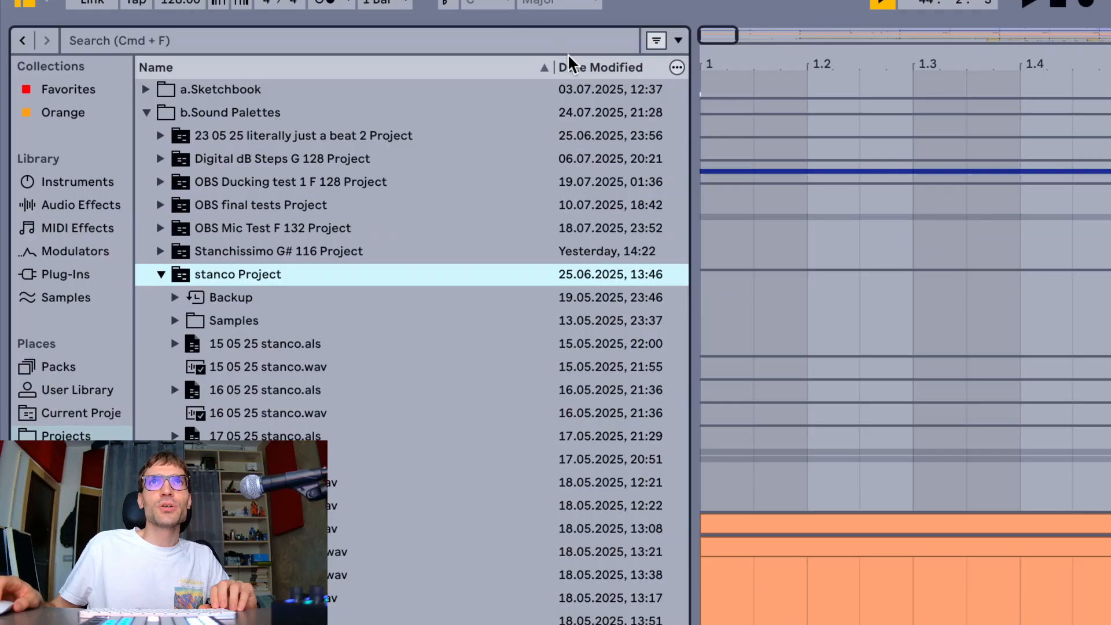
left_click(572, 58)
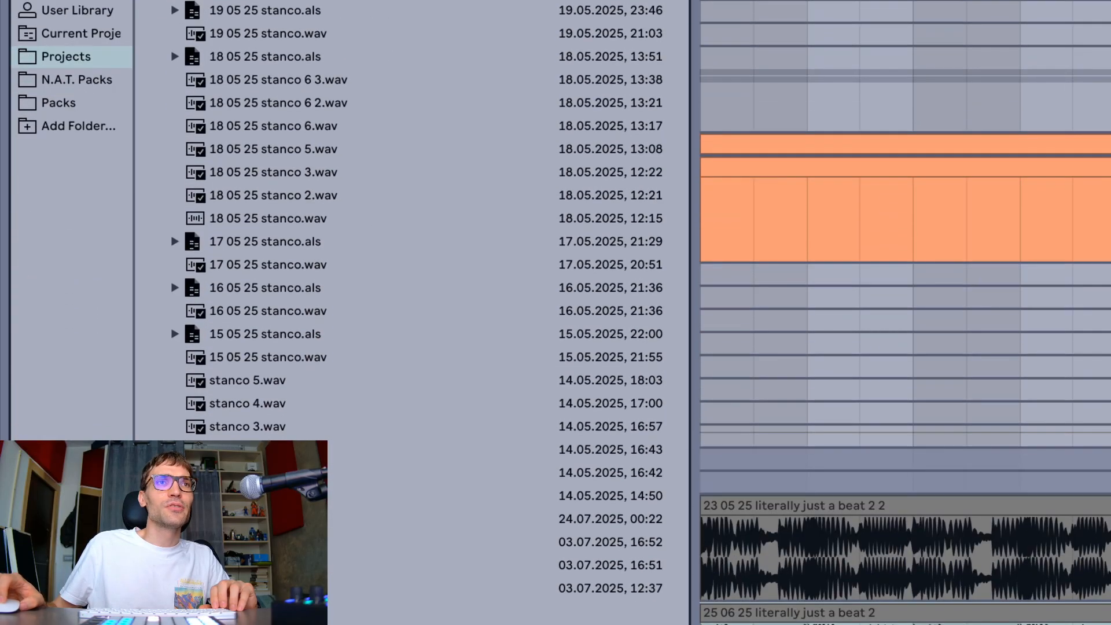
left_click(249, 473)
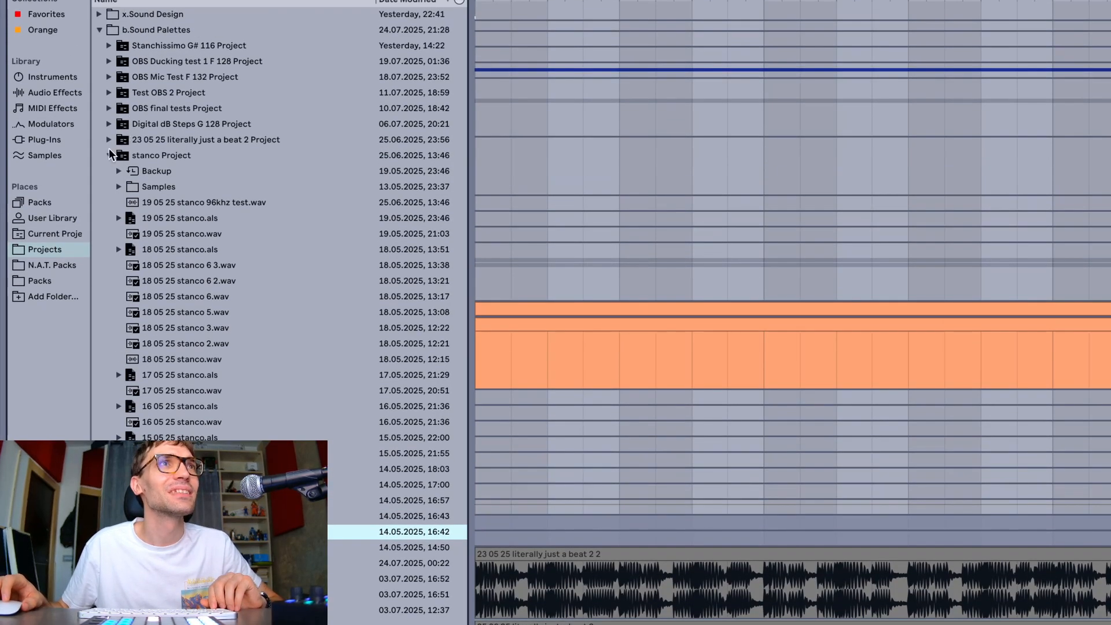
Inspect the files of the "23 05 25 literally just a beat 2" and "1.Blue Can A 128 44.1" projects, and return to the current project's files
left_click(109, 141)
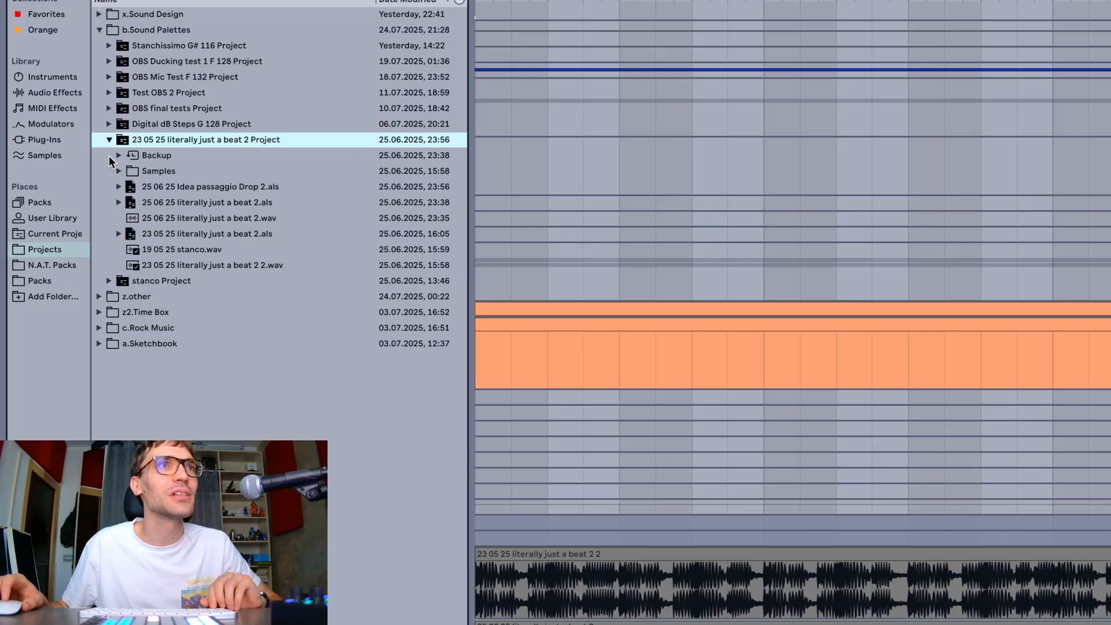
left_click(109, 123)
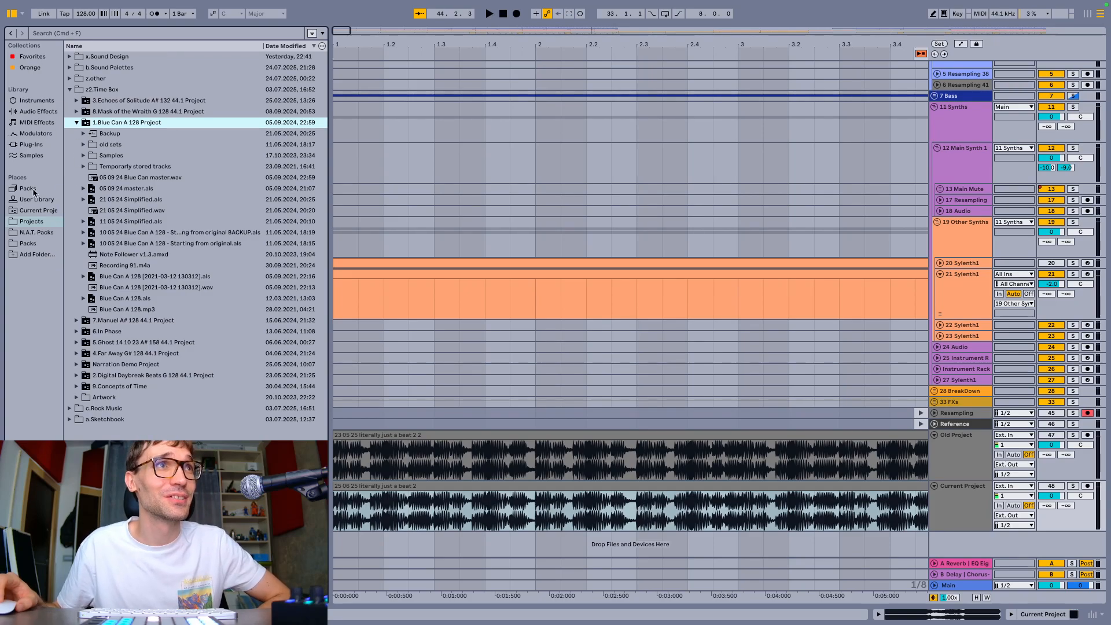
left_click(35, 212)
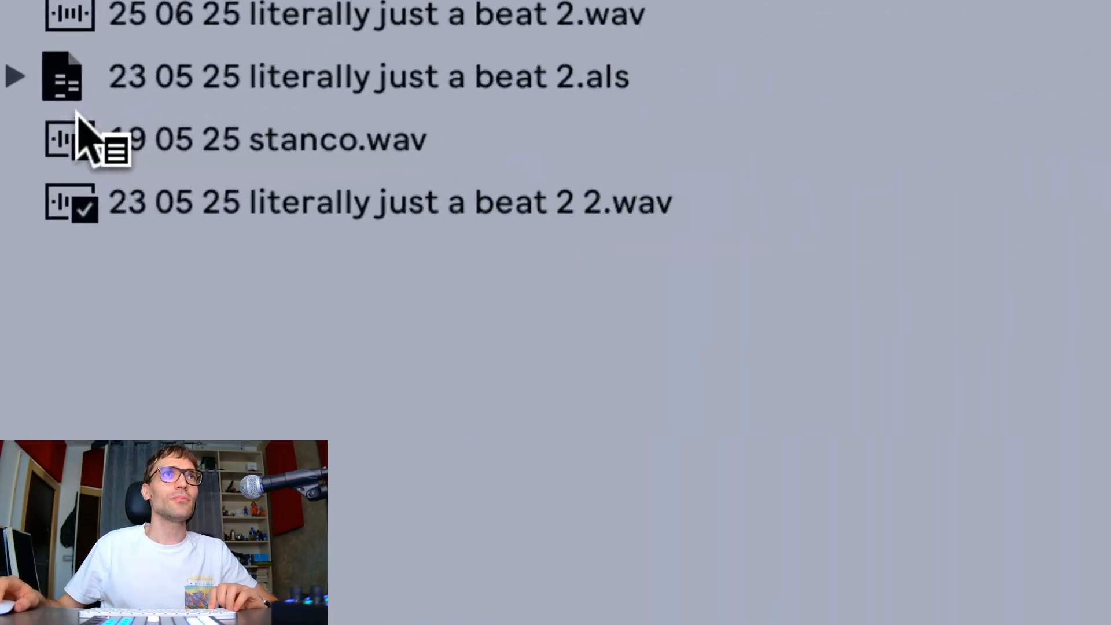
left_click(191, 151)
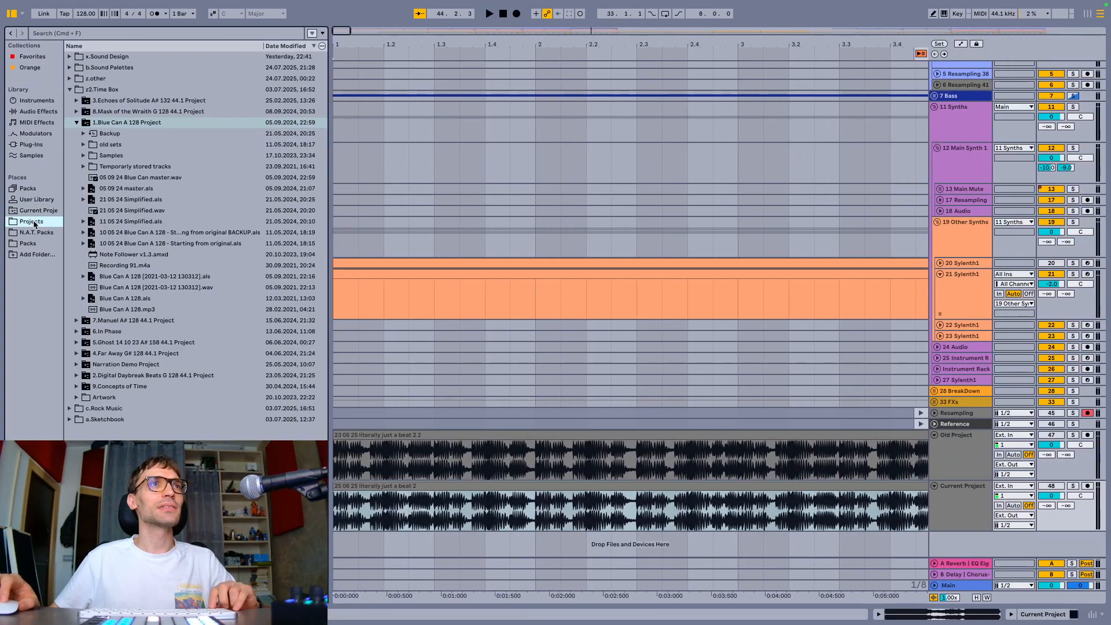
Collapse z2.Time Box in the Projects folder, sort the folders by name, and select b.Sound Palettes
left_click(69, 89)
left_click(99, 46)
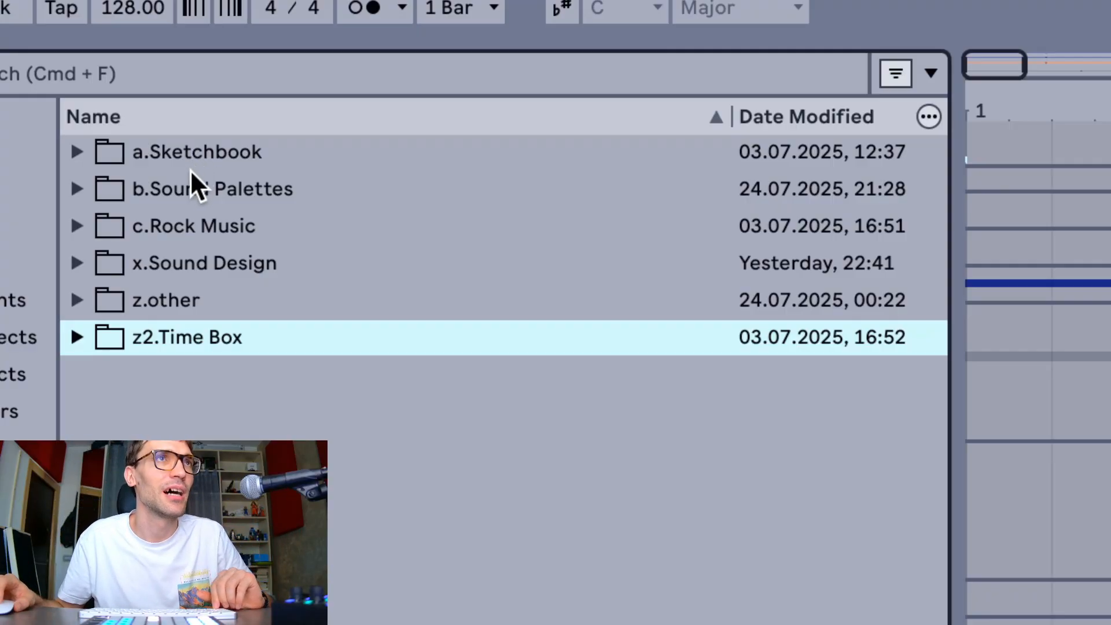
left_click(180, 187)
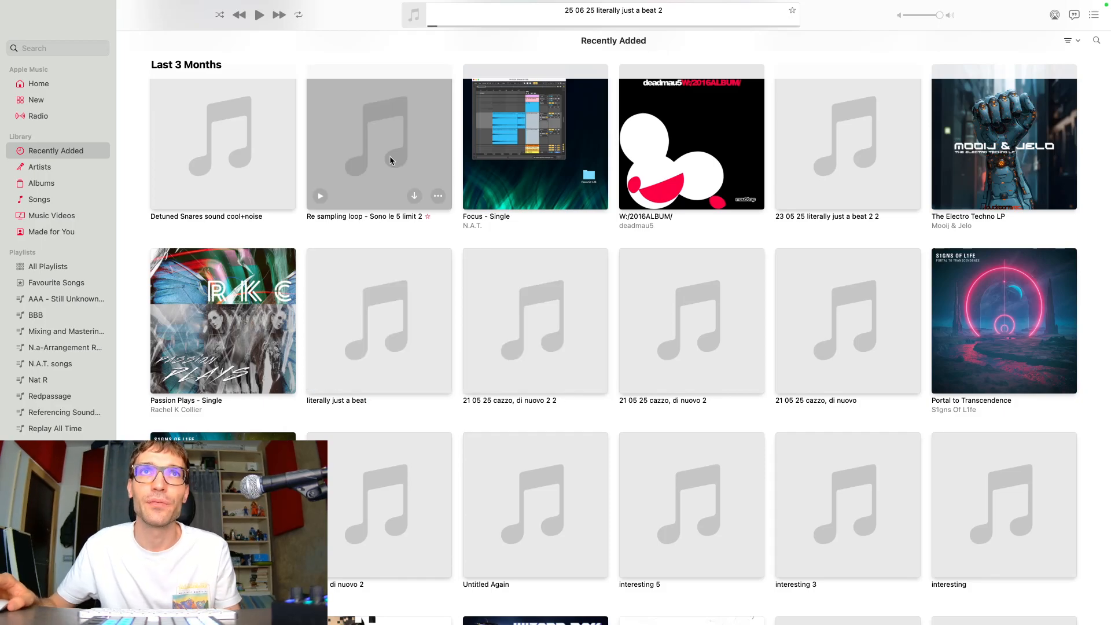
Open "literally just a beat" from Recently Added in Music, and select the x.Sound Design folder in Ableton Live's browser
scroll(651, 203, "up", 2)
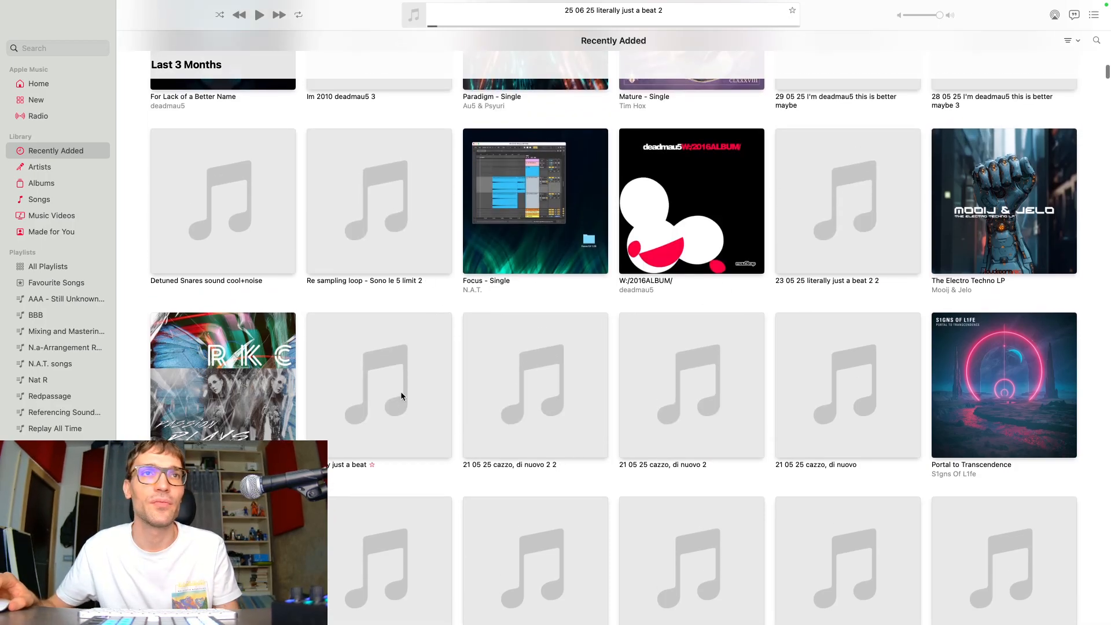
left_click(360, 391)
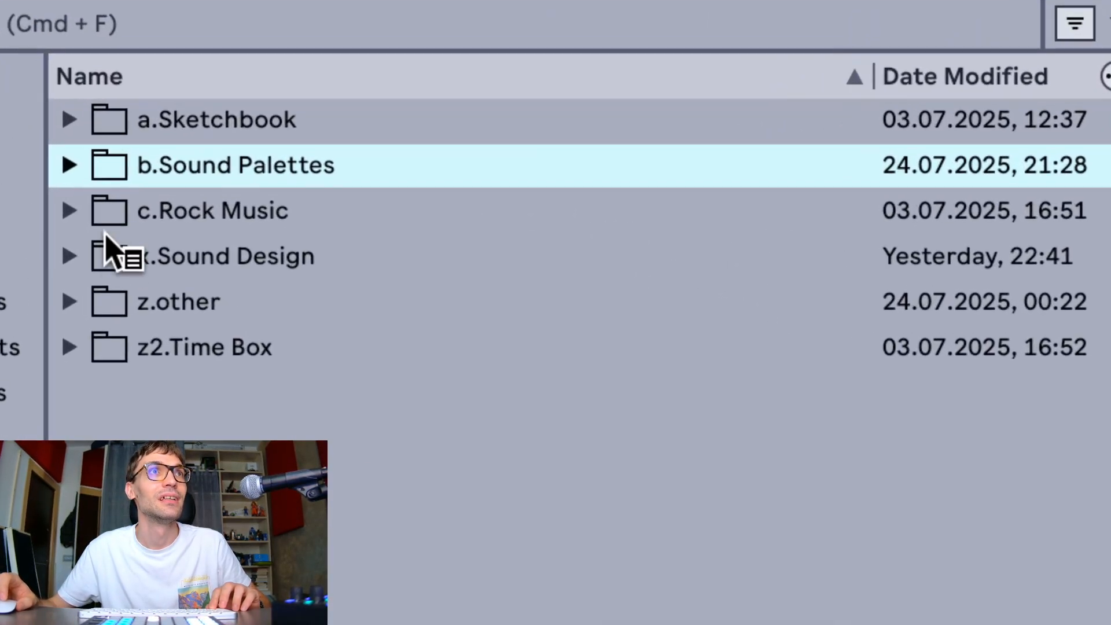
left_click(158, 259)
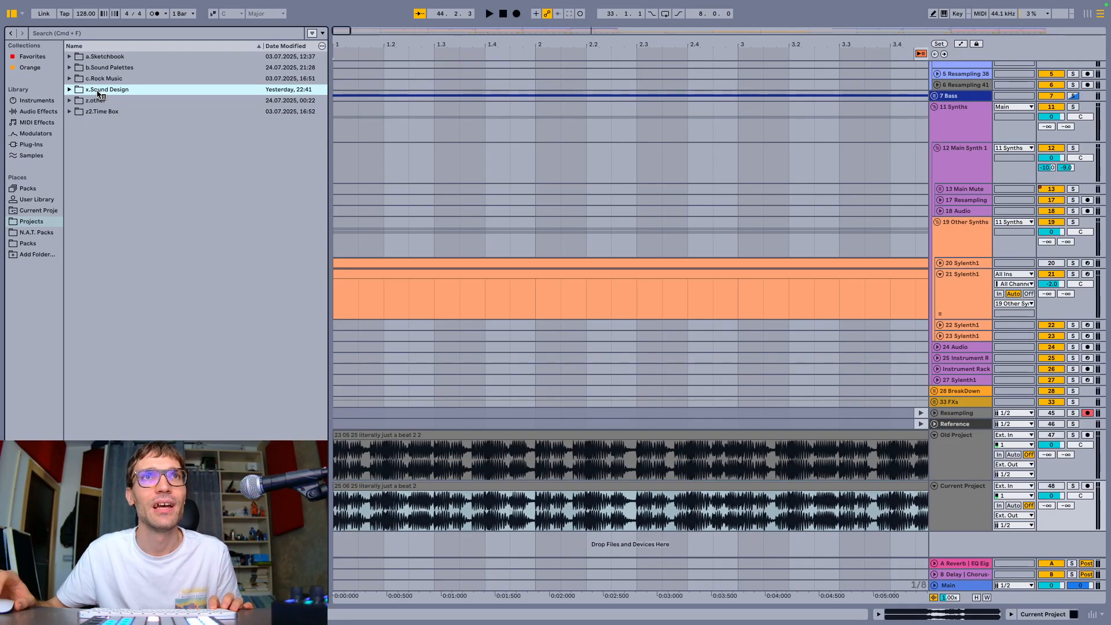
Switch to Music, play "literally just a beat", turn on repeat, play it again, and pause it
key("super+Tab")
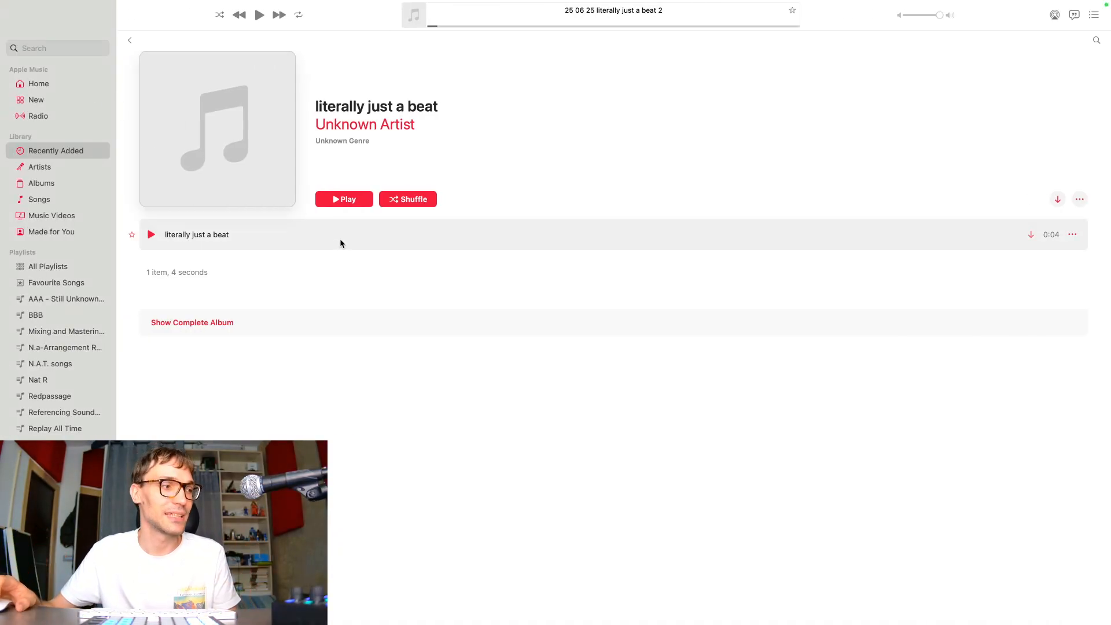
double_click(340, 240)
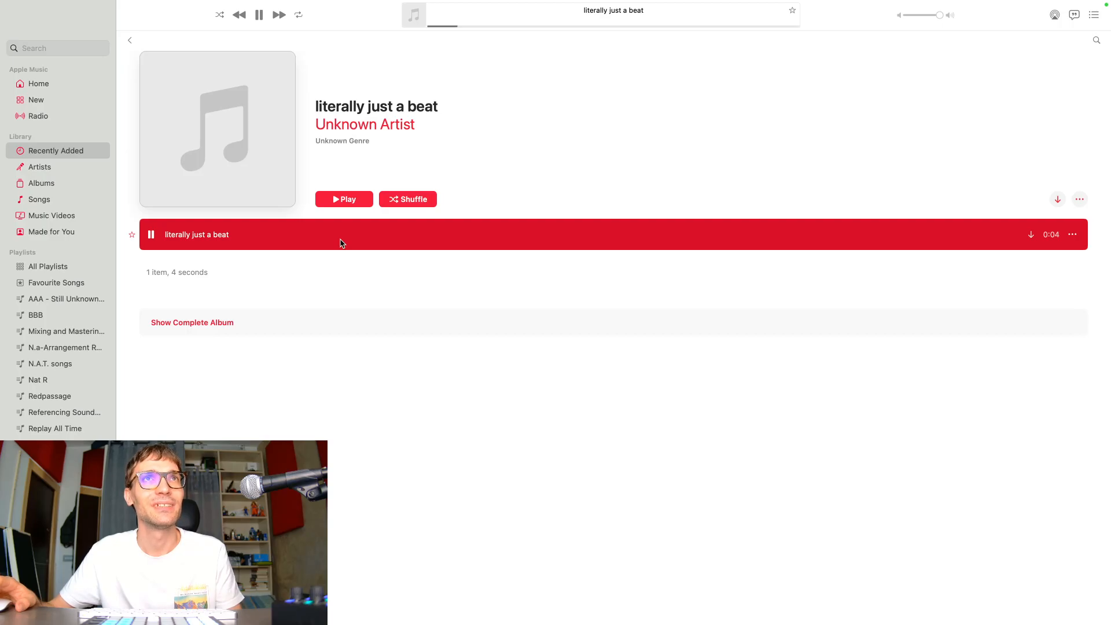
left_click(259, 15)
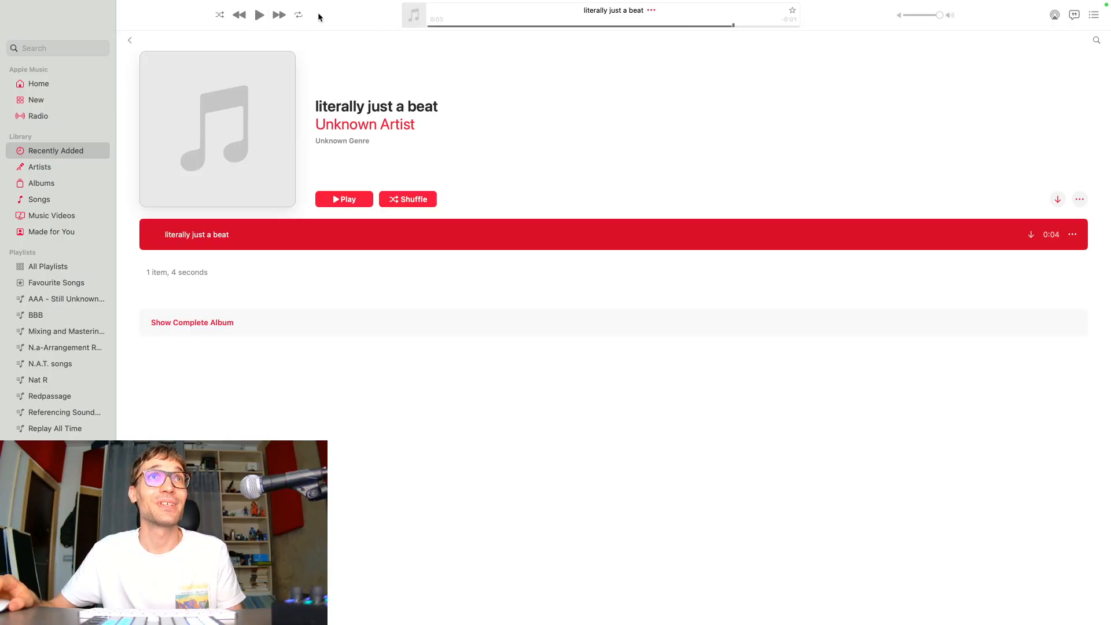
left_click(299, 15)
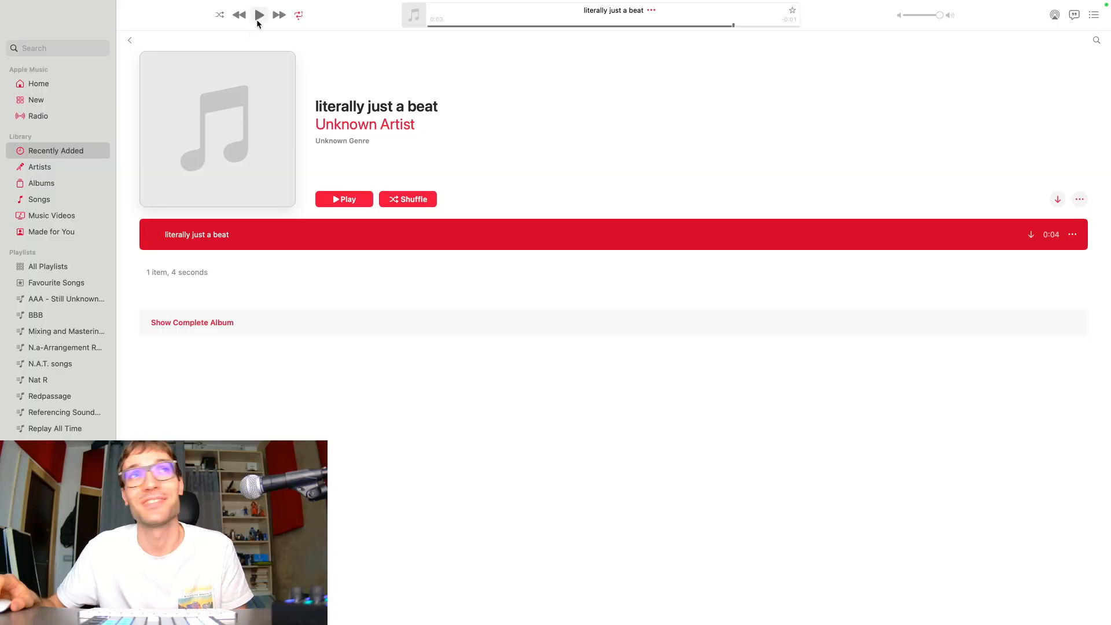
left_click(259, 16)
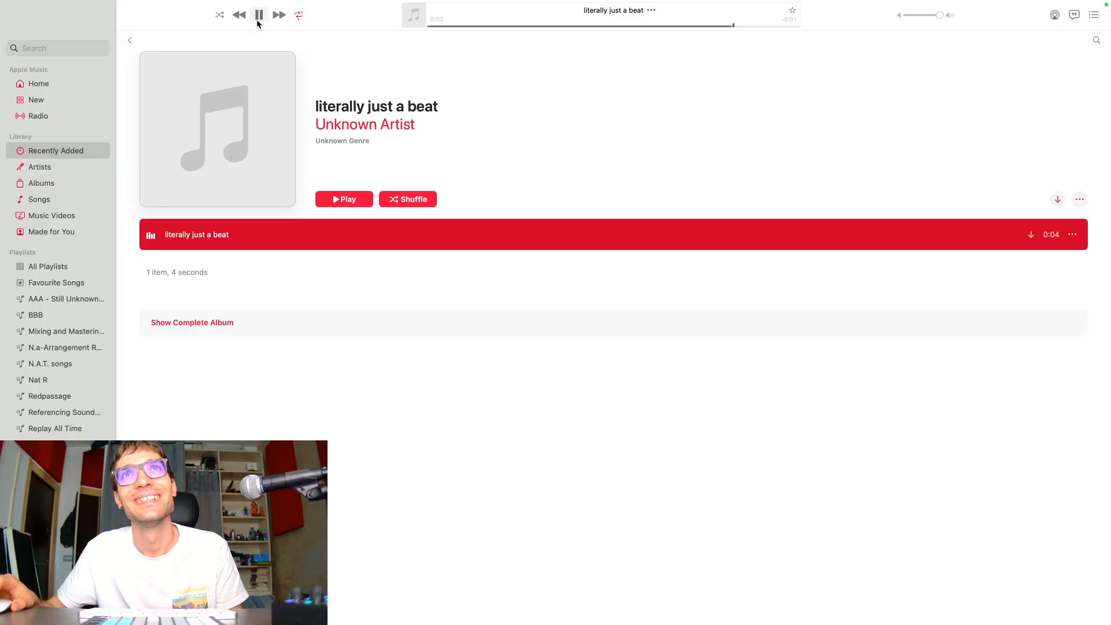
left_click(258, 21)
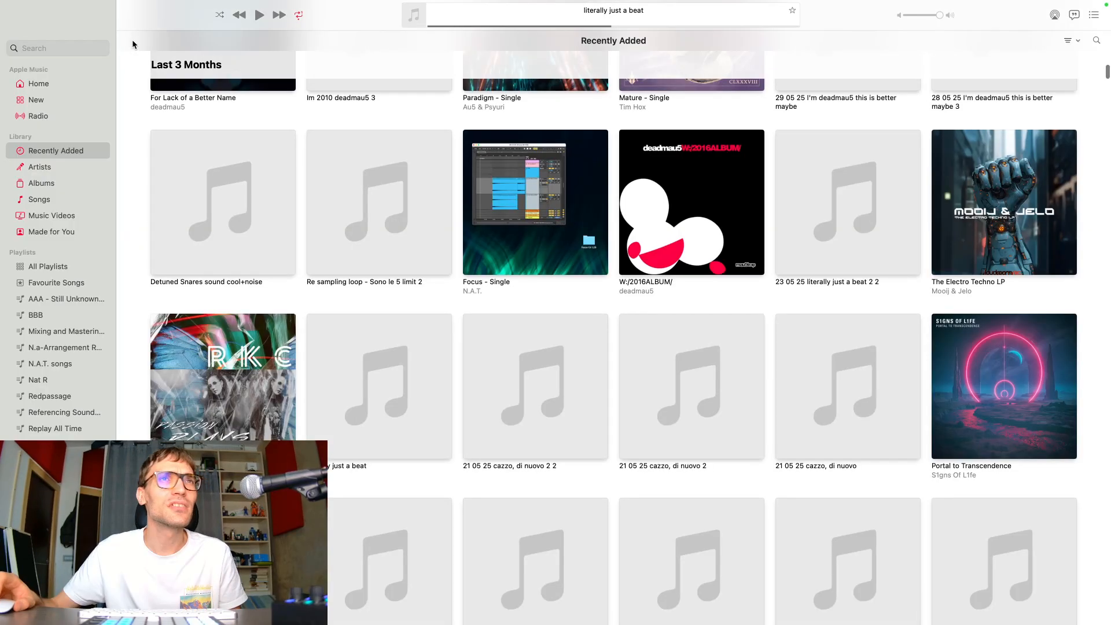
Find "23 05 25 literally just a beat 2 2" in Recently Added, and switch to its SoundCloud post in the browser
left_click(130, 41)
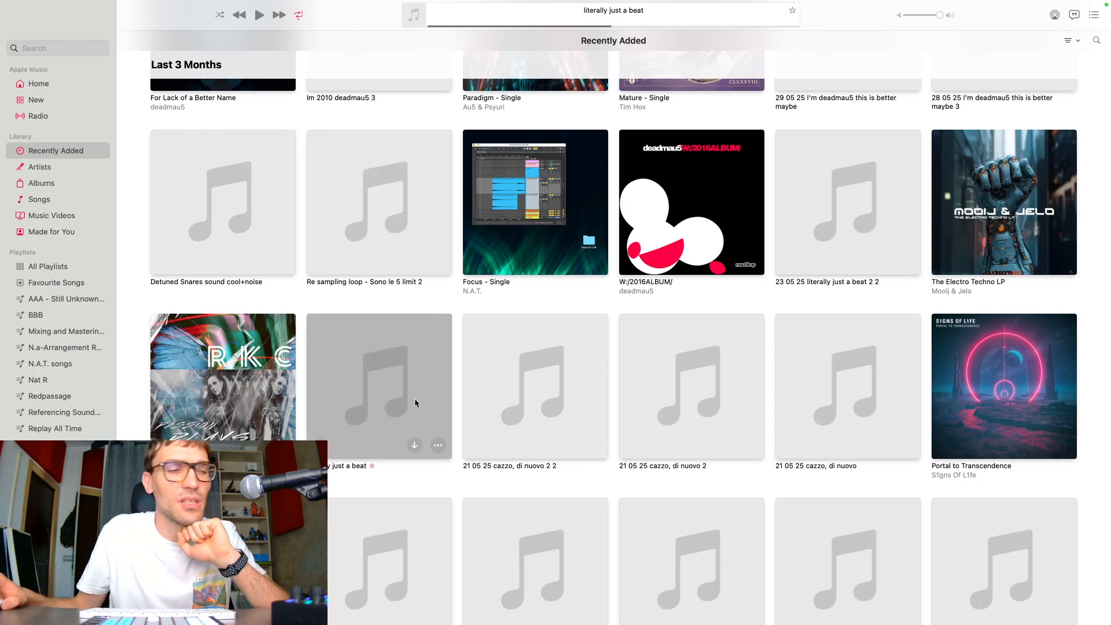
scroll(403, 405, "up", 2)
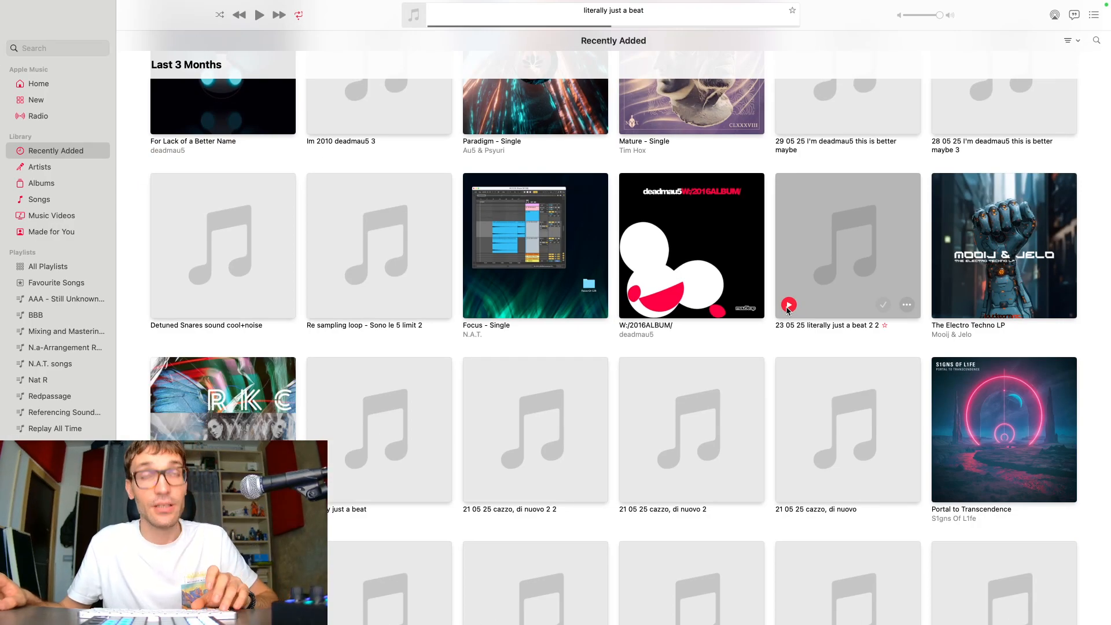
key("super+Tab")
key("super+Tab")
key("super+Tab")
key("super+Tab")
key("super+Tab")
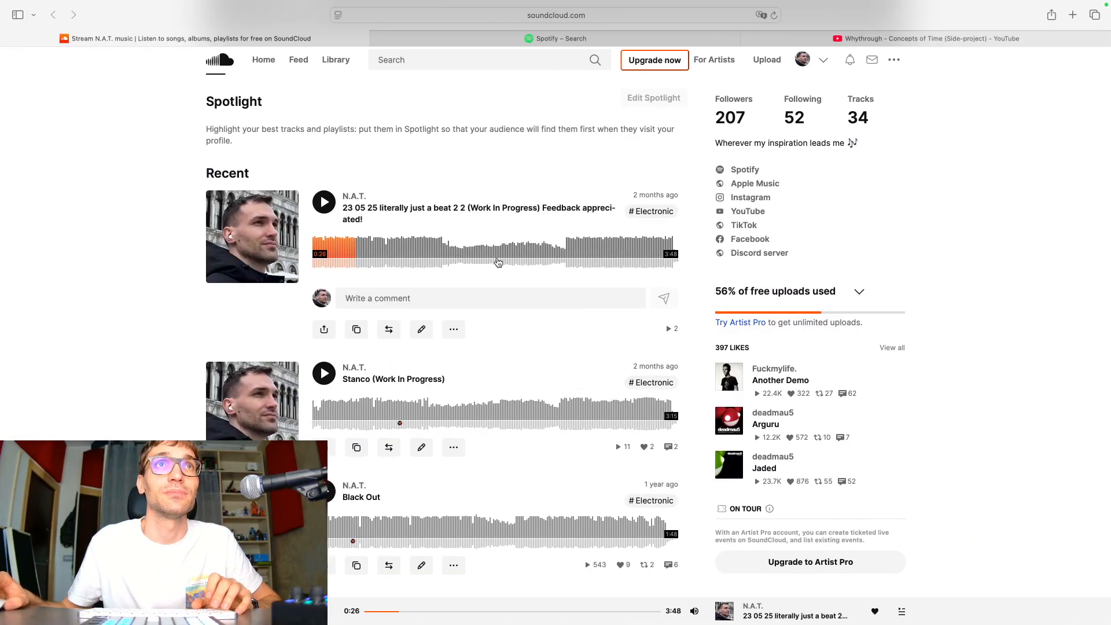
Return to Music, listen briefly to "23 05 25 literally just a beat 2 2", and pause it
key("ctrl+Left")
left_click(455, 602)
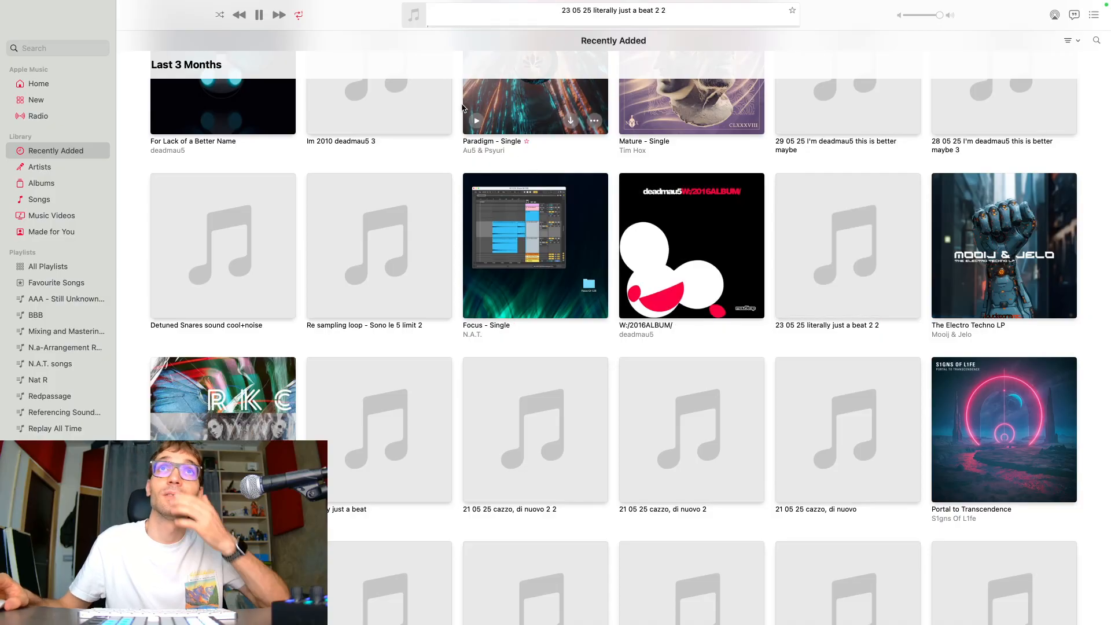
left_click(258, 14)
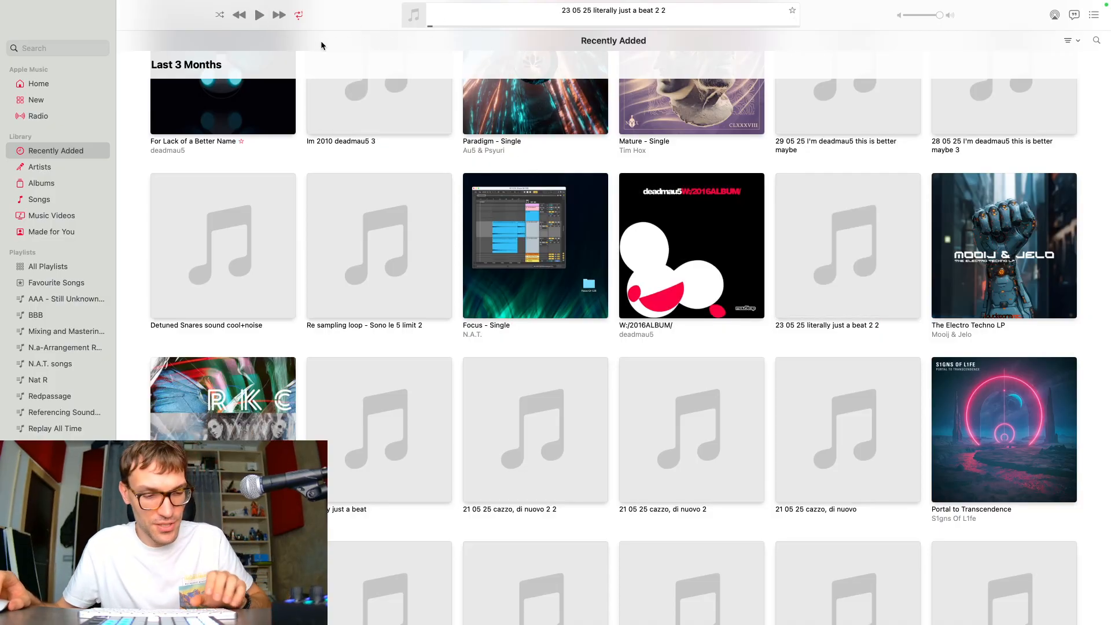
Switch to Ableton Live, select the Current Project track's reference clip, and fit the whole arrangement to the view width
key("super+Tab")
left_click(545, 298)
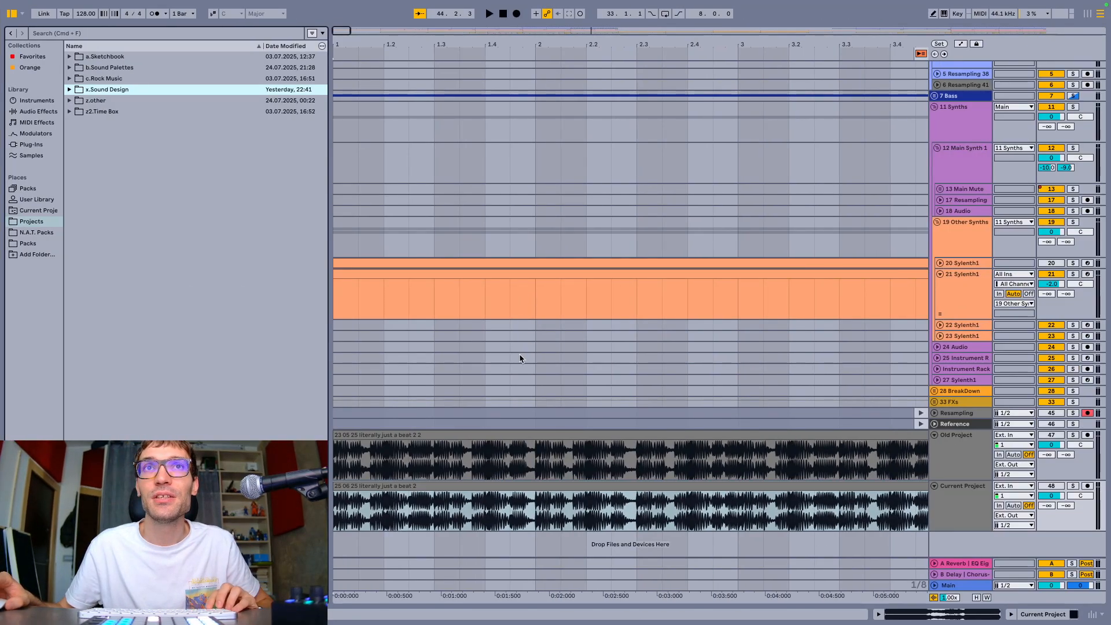
left_click(387, 486)
scroll(388, 483, "down", 2)
scroll(387, 483, "down", 2)
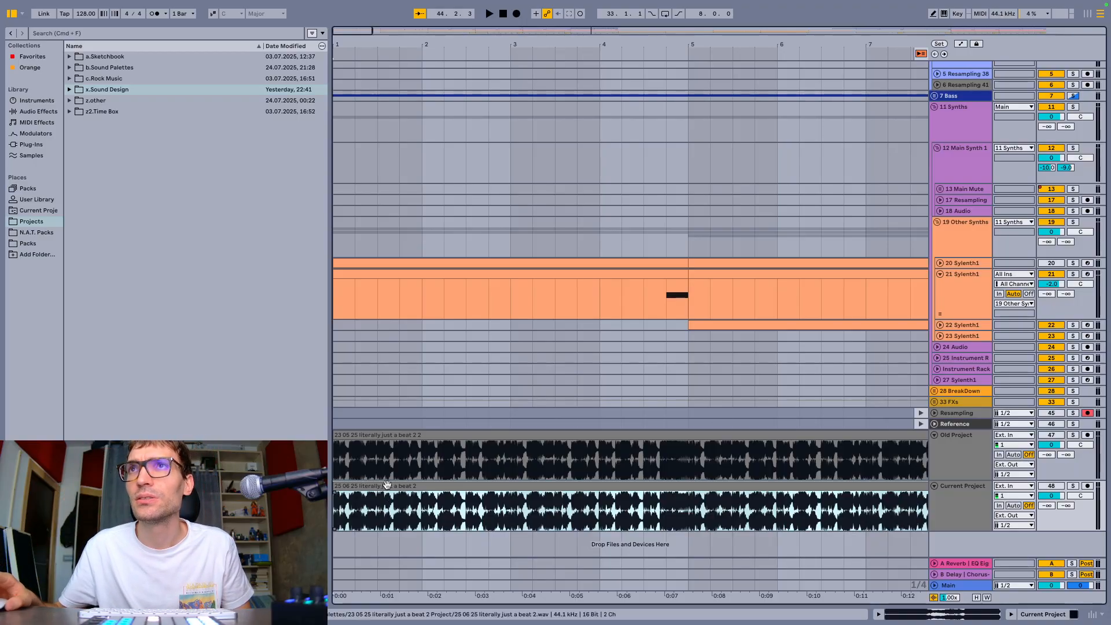
scroll(405, 365, "up", 4)
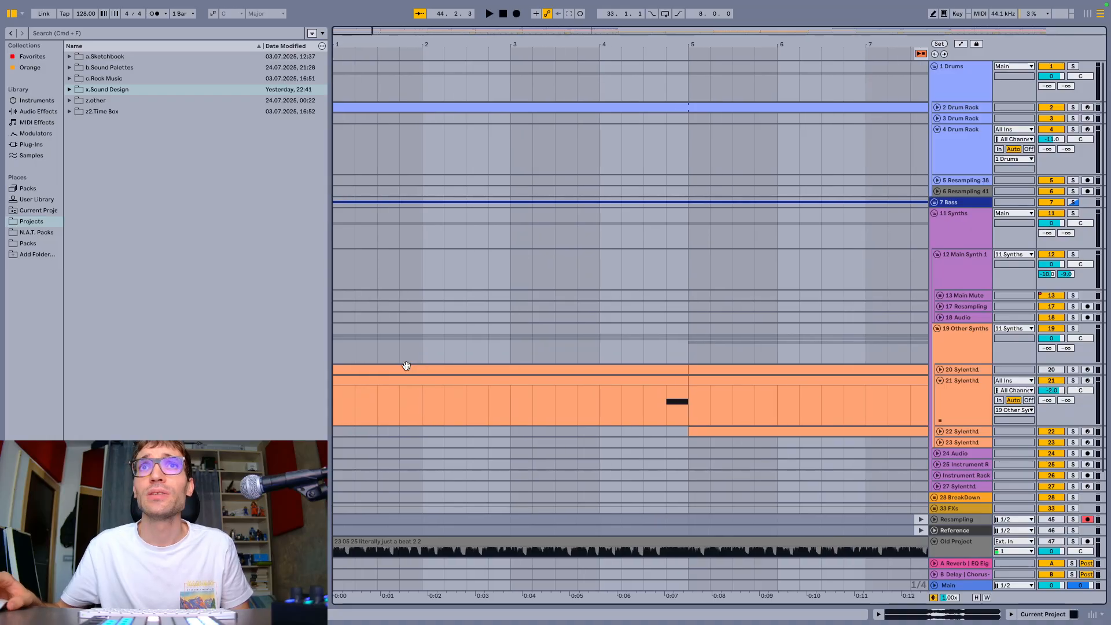
key("w")
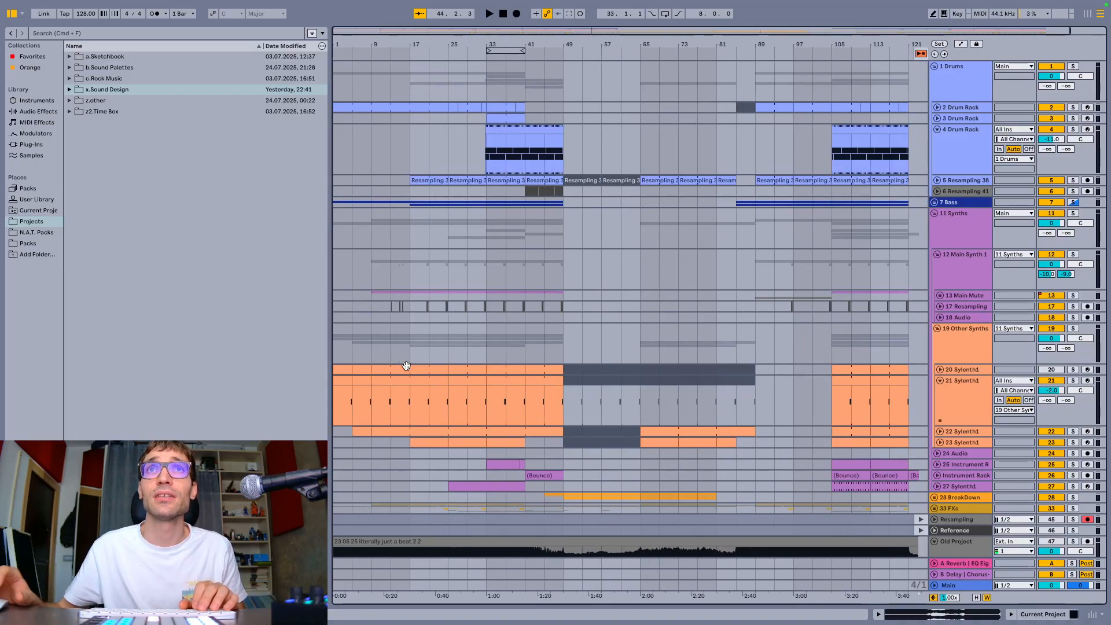
Fold all tracks, unfold the reference tracks to compare the Old Project and Current Project waveforms, and restore the unfolded tracks
key("alt+u")
key("alt+u")
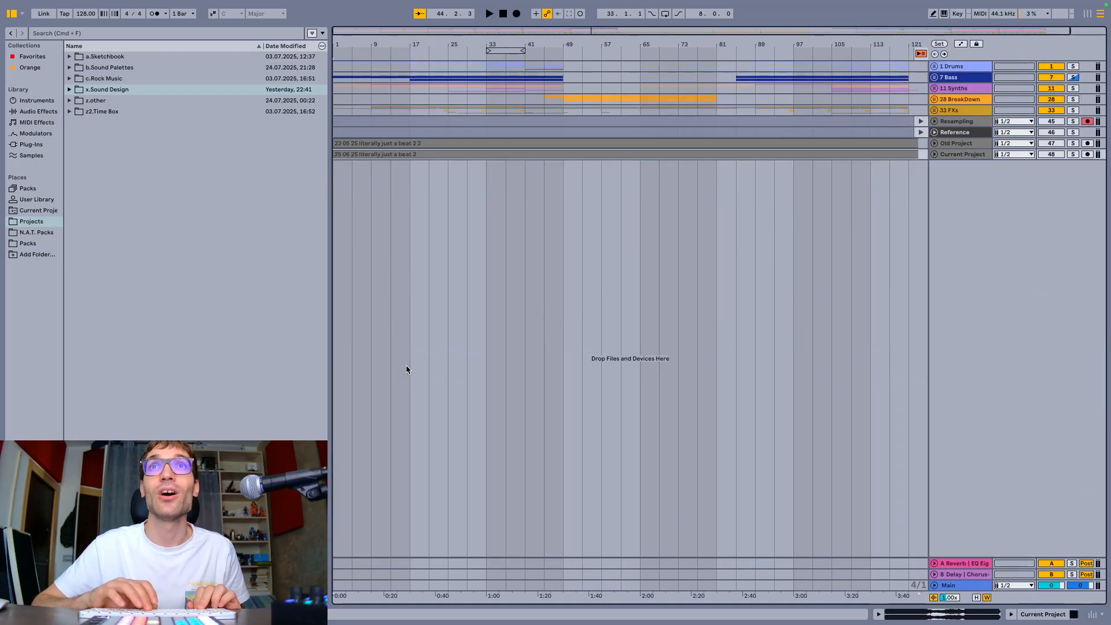
scroll(517, 367, "right", 1)
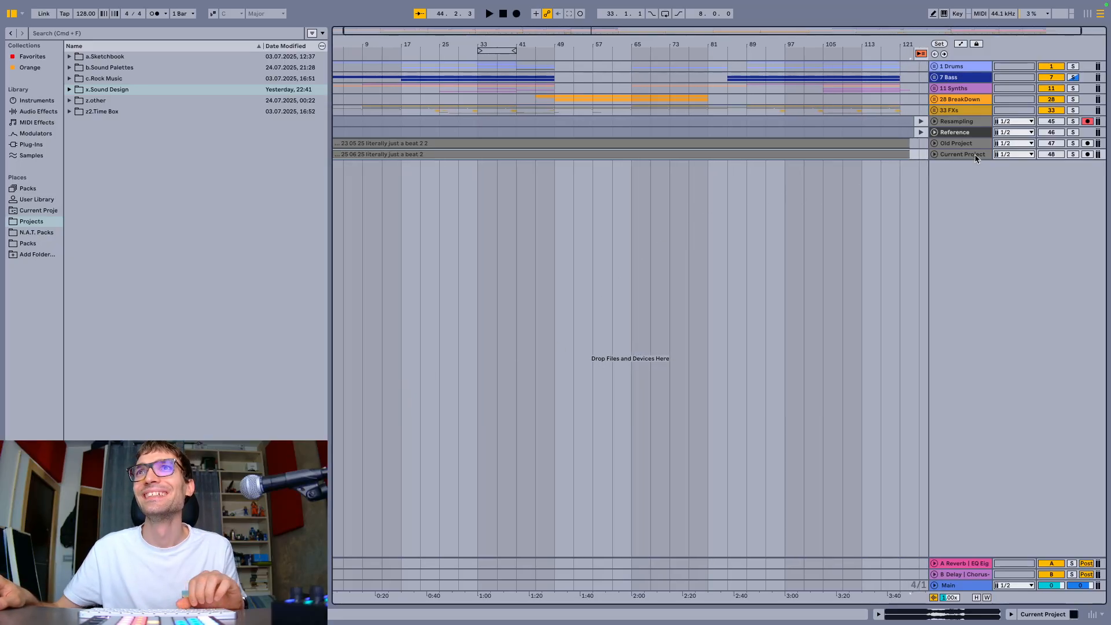
key("alt+u")
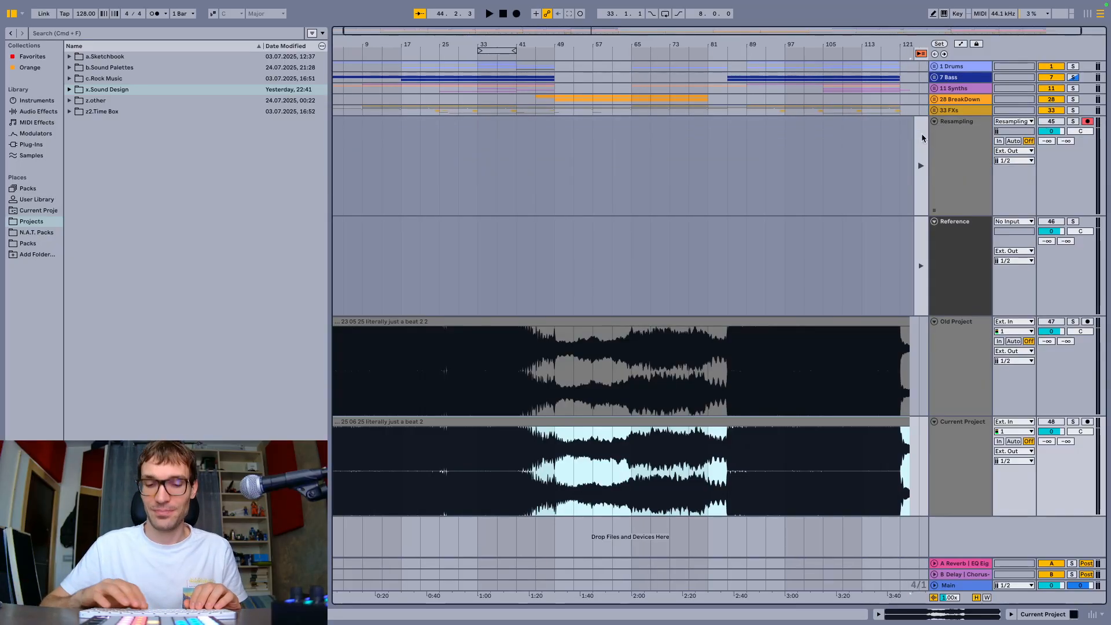
key("alt+u")
key("alt+u")
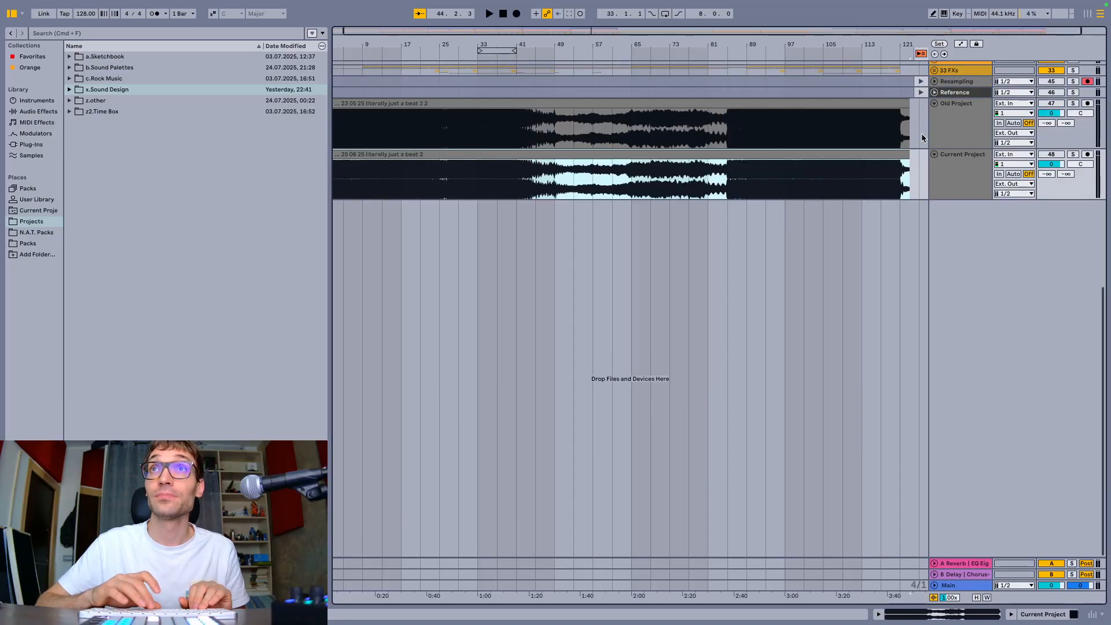
scroll(922, 133, "up", 10)
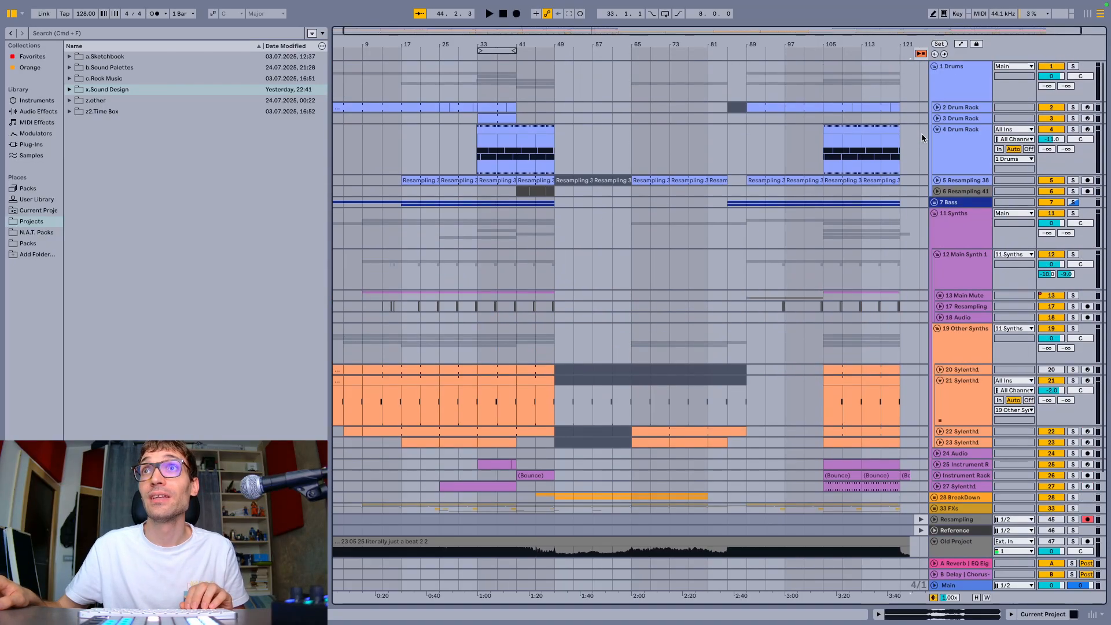
scroll(610, 201, "left", 2)
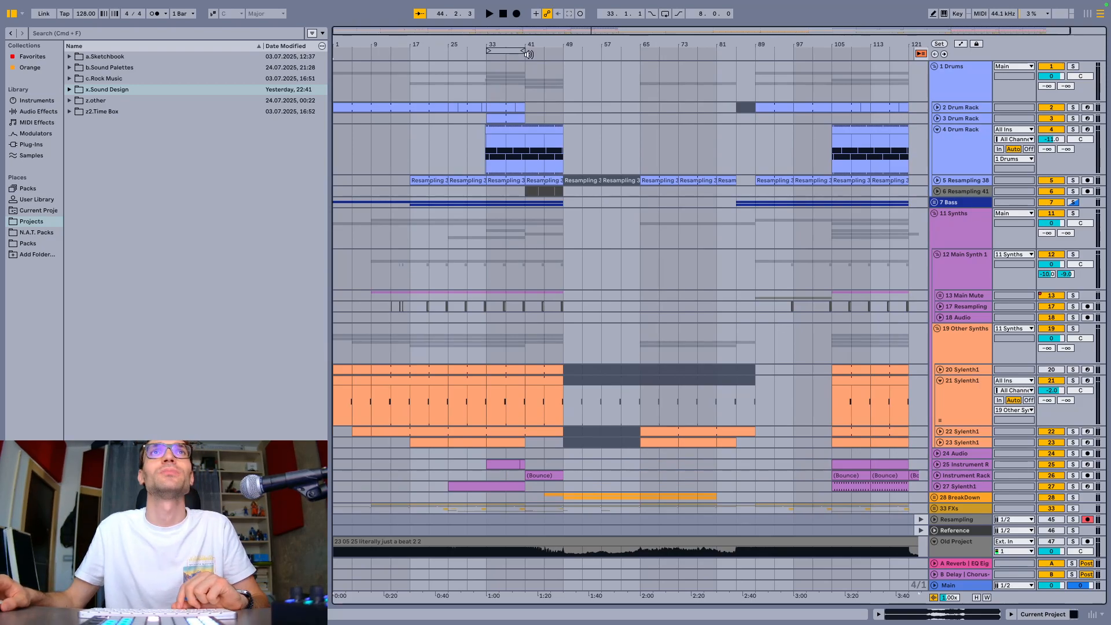
Play the arrangement from the start and go through the Main track's device chain to its metering plug-ins
left_click(501, 13)
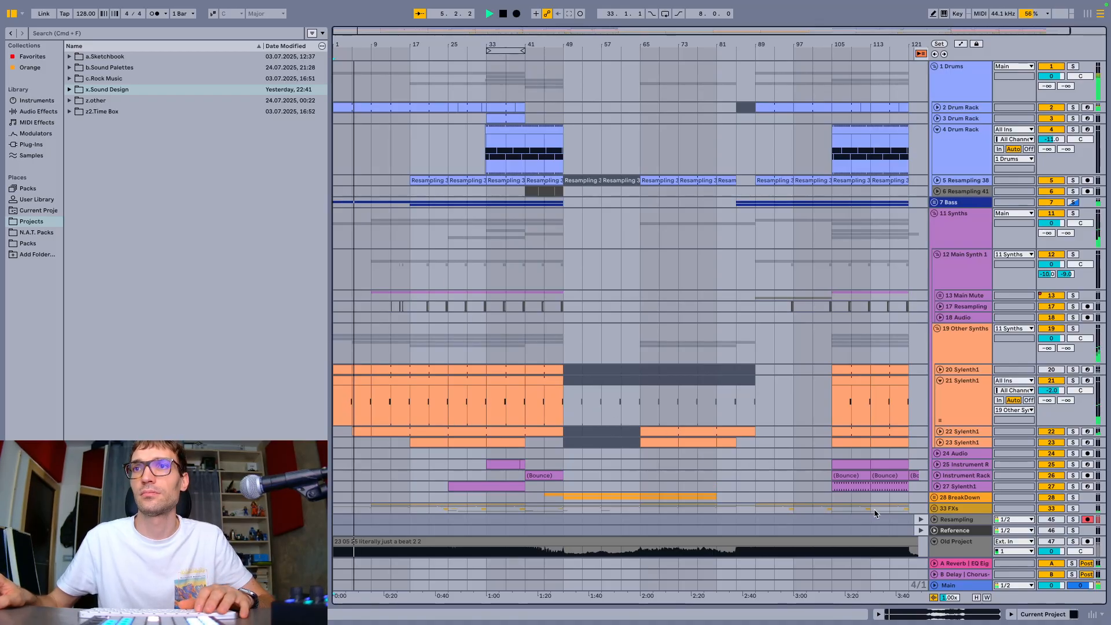
double_click(950, 585)
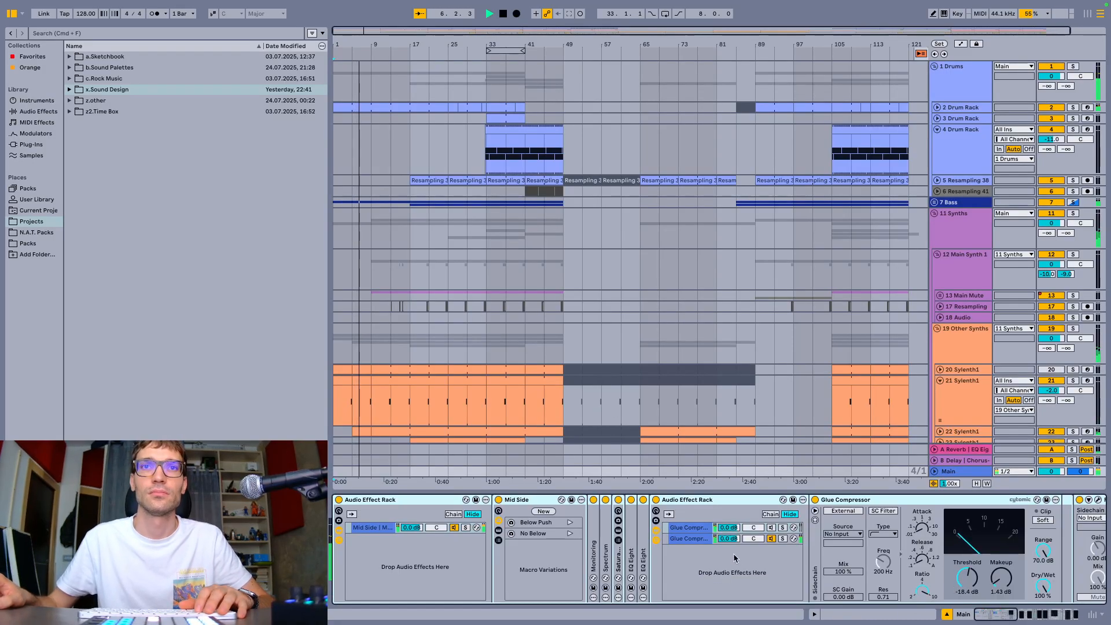
scroll(734, 558, "right", 10)
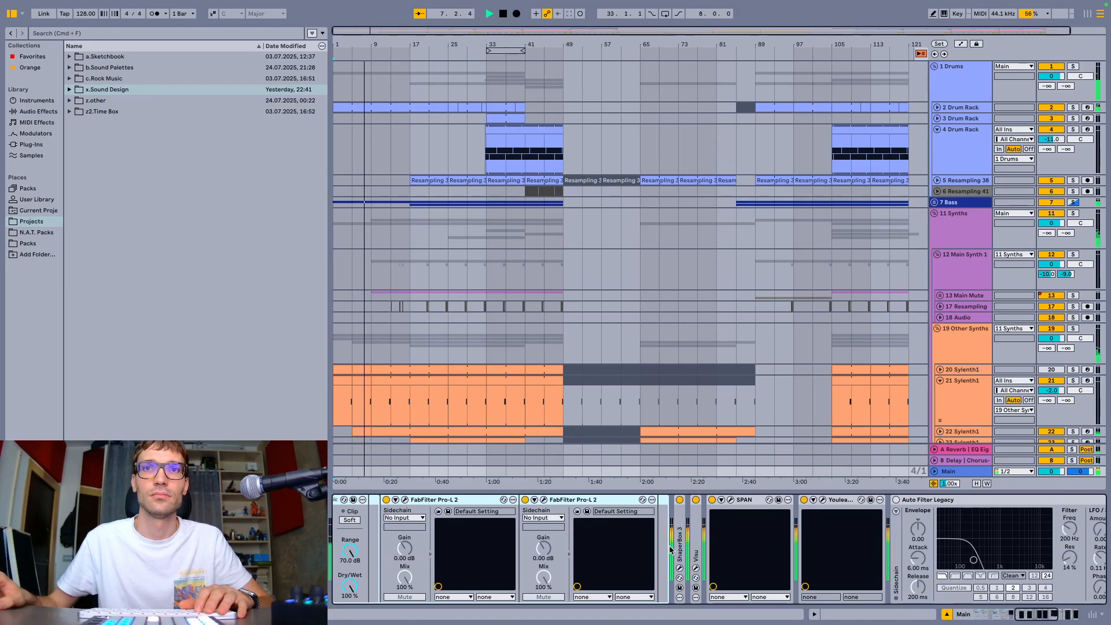
scroll(701, 521, "right", 5)
scroll(699, 517, "right", 6)
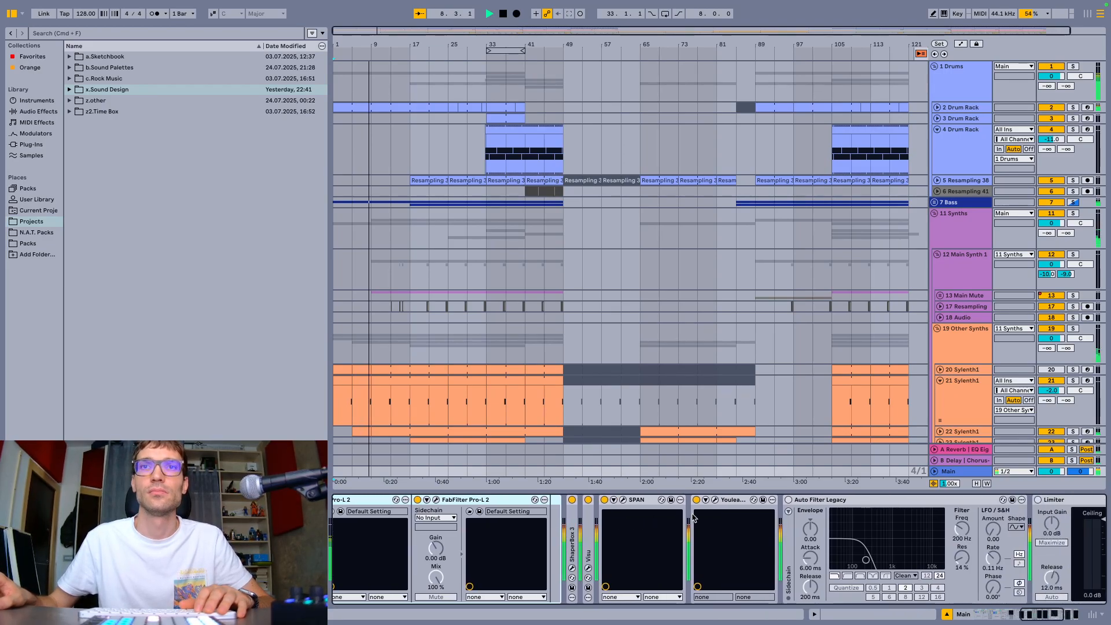
Open SPAN on the Main track, place its window clear of the arrangement's beginning, and turn playback follow back on
left_click(600, 500)
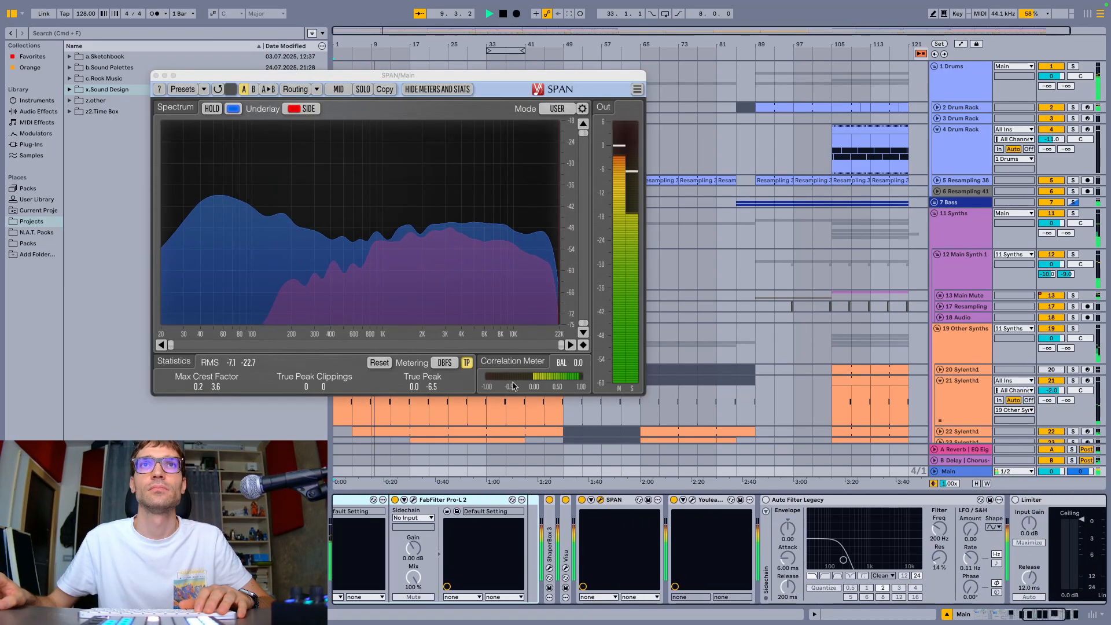
left_click_drag(425, 85, 926, 139)
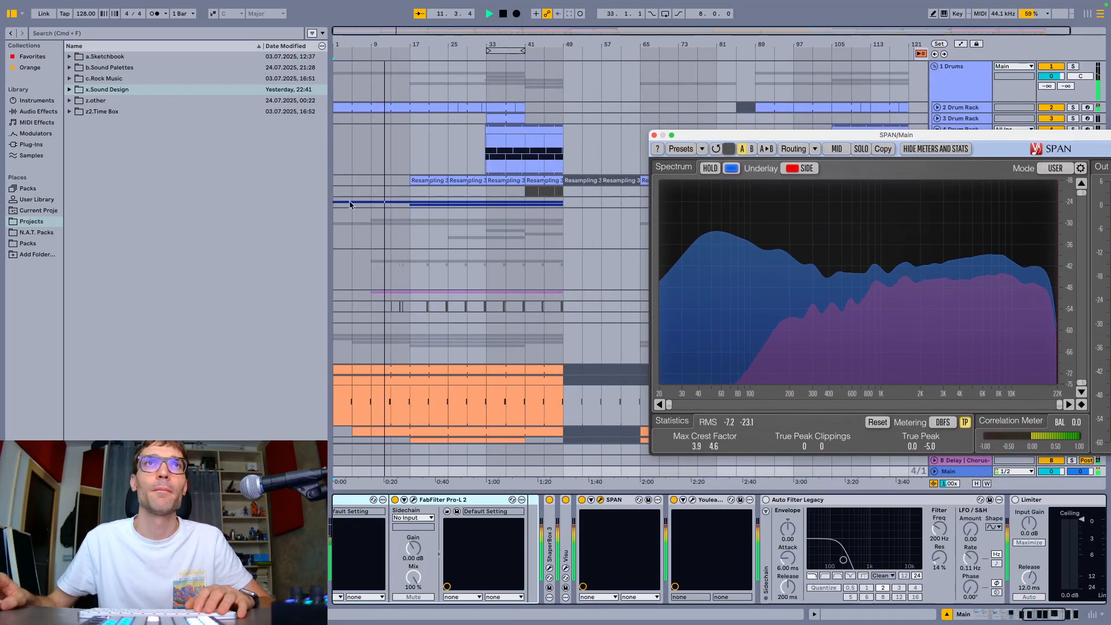
scroll(349, 217, "up", 5)
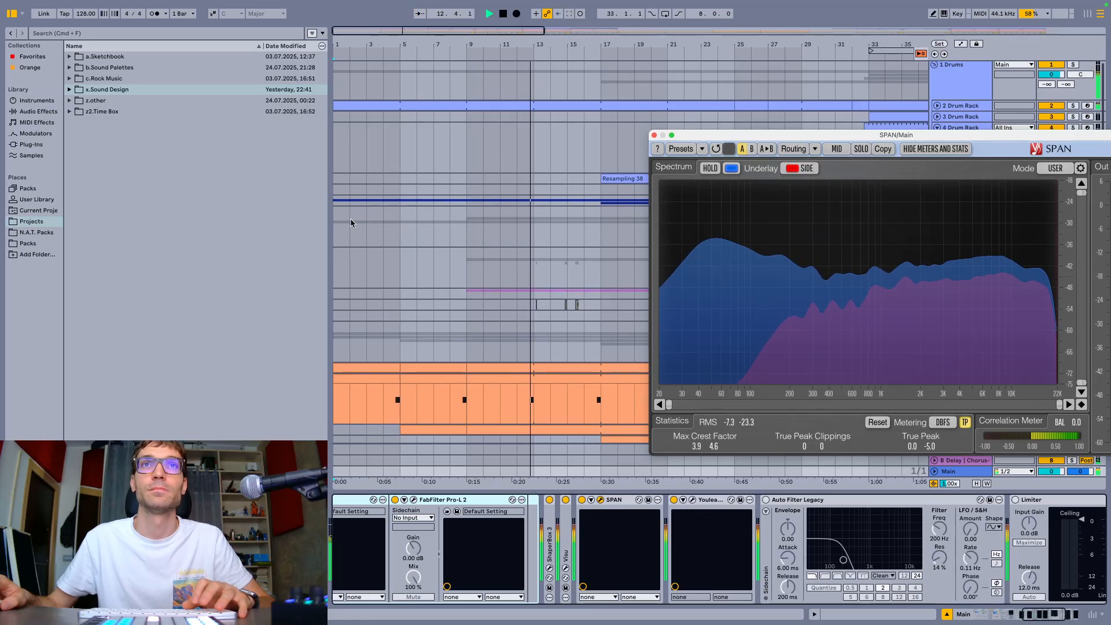
scroll(351, 223, "down", 1)
key("alt+shift+f")
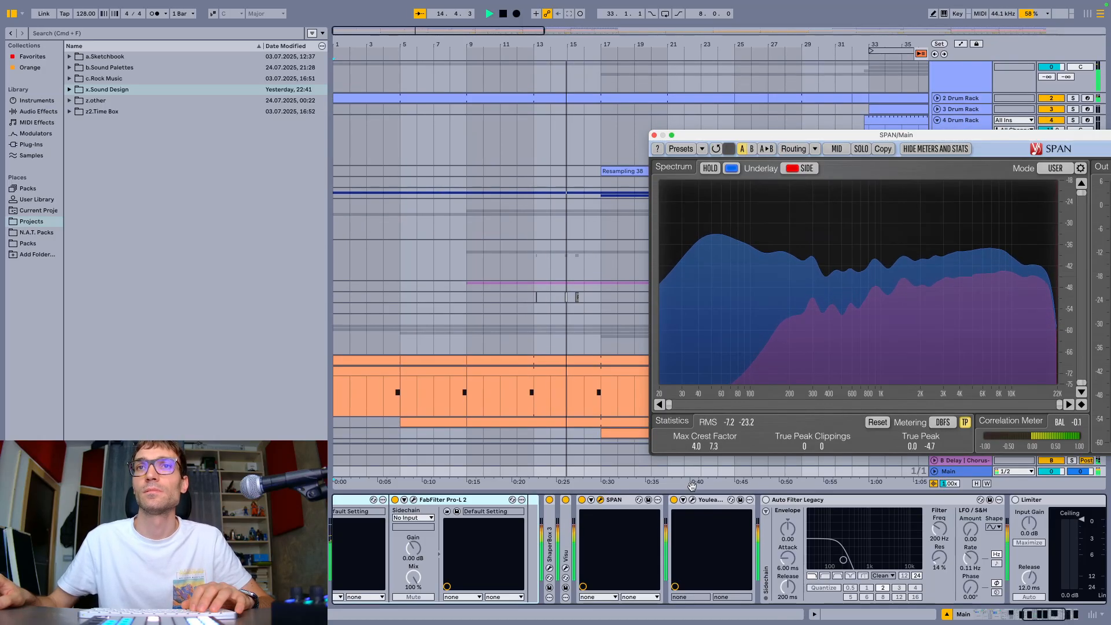
Check the Main track's loudness in Youlean Loudness Meter 2, close both meter windows, and stop playback
left_click(693, 501)
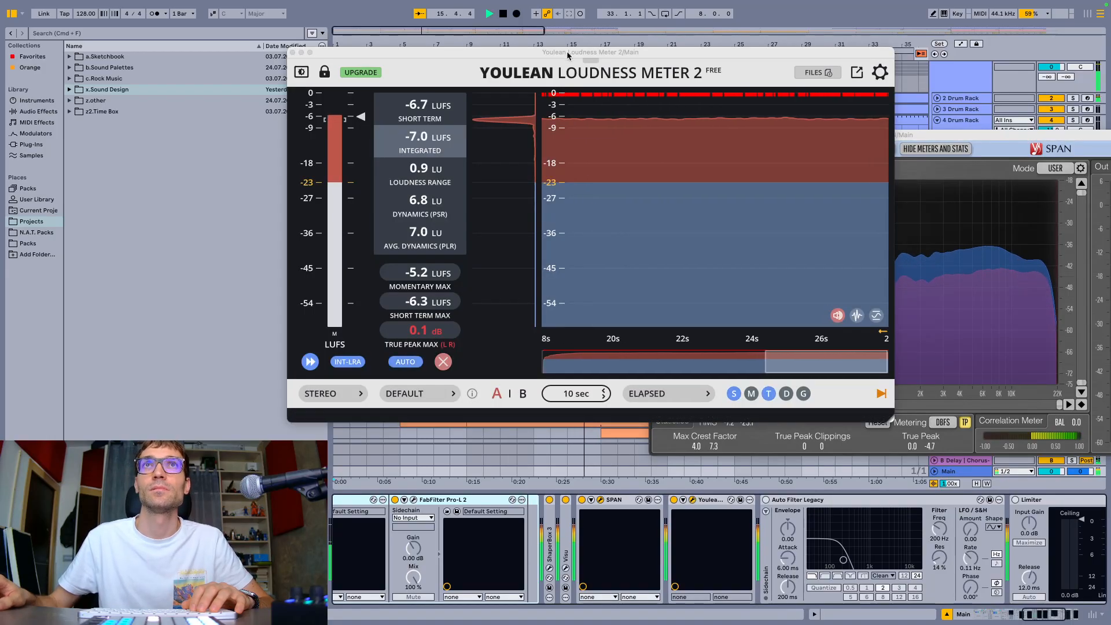
left_click_drag(565, 53, 973, 211)
left_click_drag(1036, 233, 1110, 221)
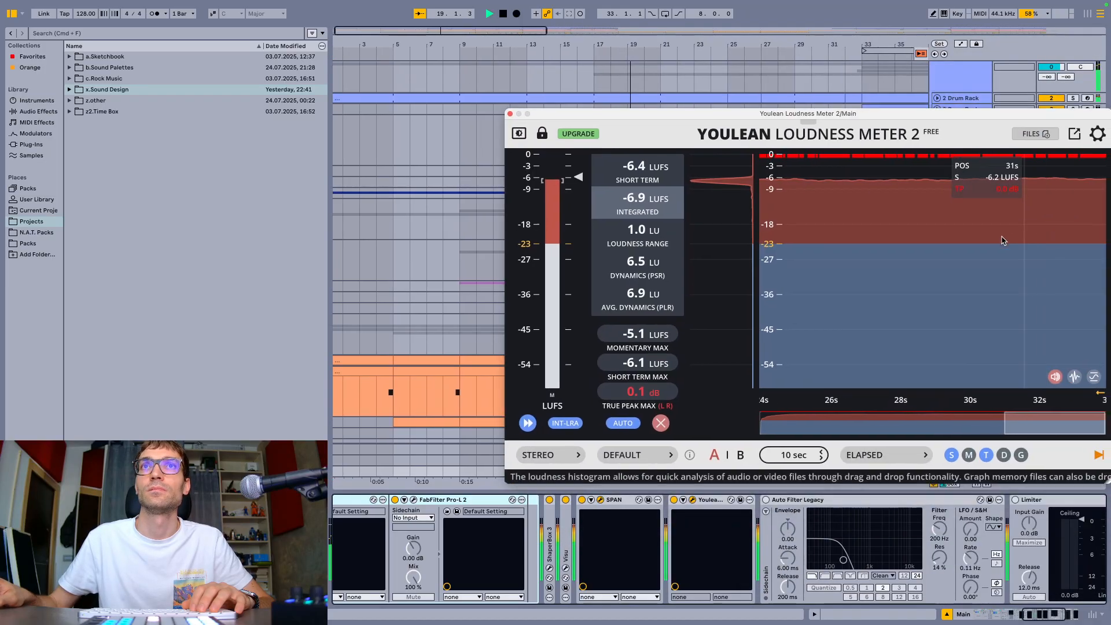
left_click(504, 111)
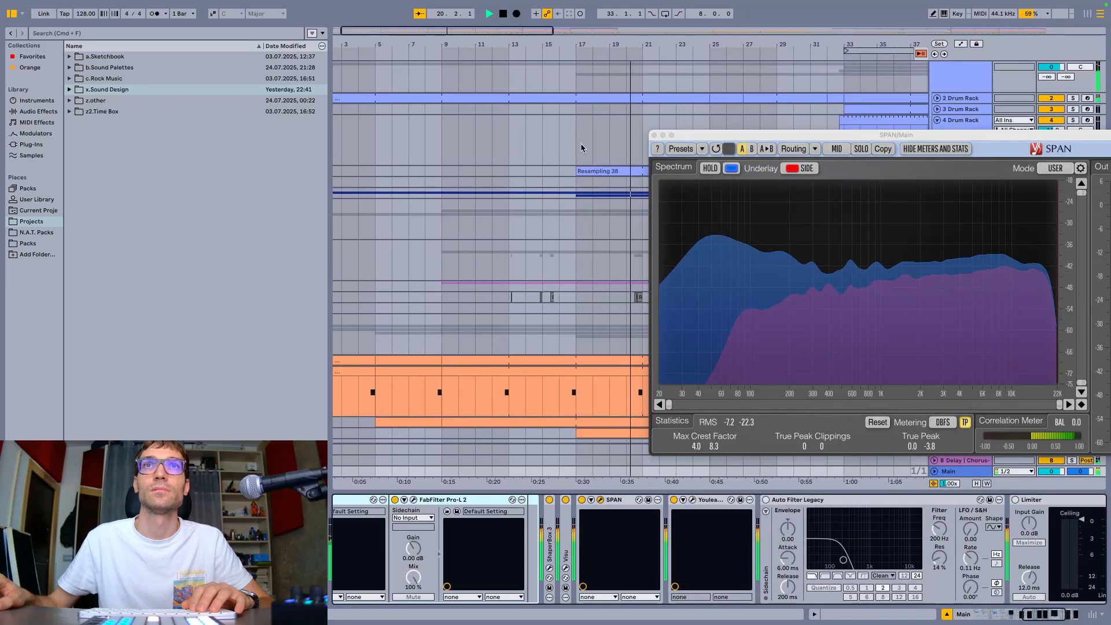
left_click(657, 140)
key("space")
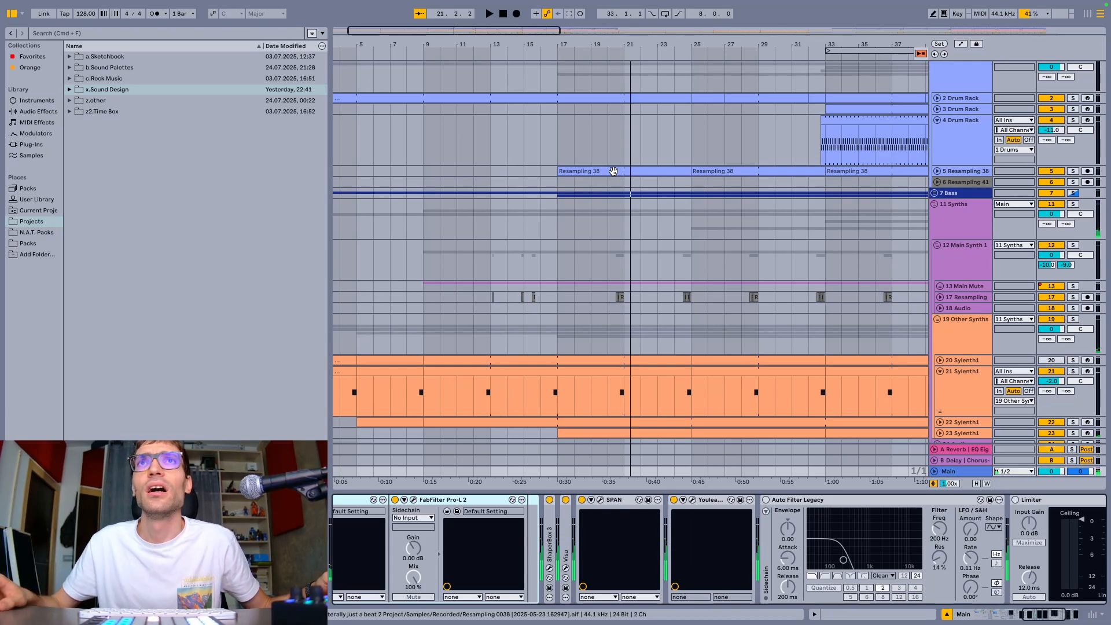
Solo the 1 Drums group and continue playback from the current position
scroll(613, 171, "up", 1)
left_click(952, 86)
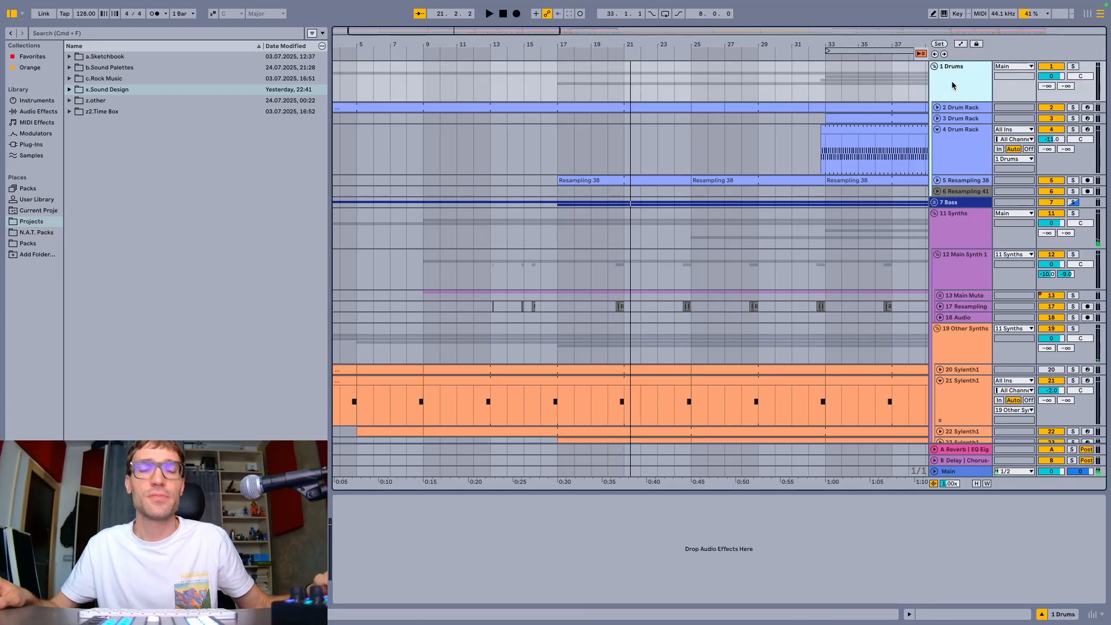
key("s")
key("shift+space")
Unfold the 2 Drum Rack and 3 Drum Rack tracks, and show the Kick Rack pad's devices in 2 Drum Rack
left_click(938, 107)
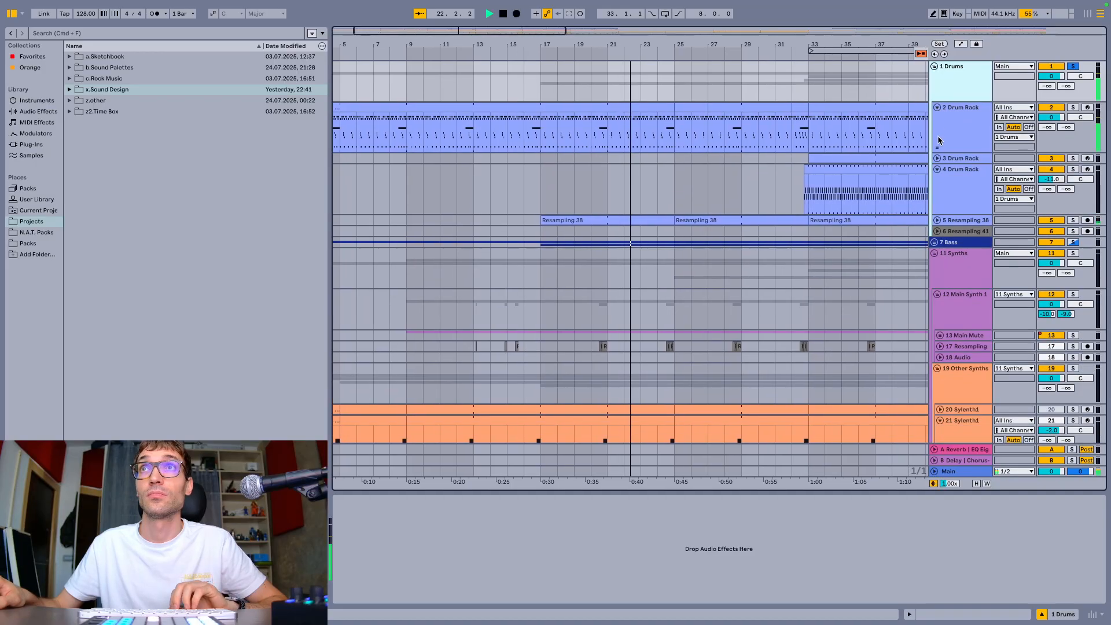
left_click(938, 158)
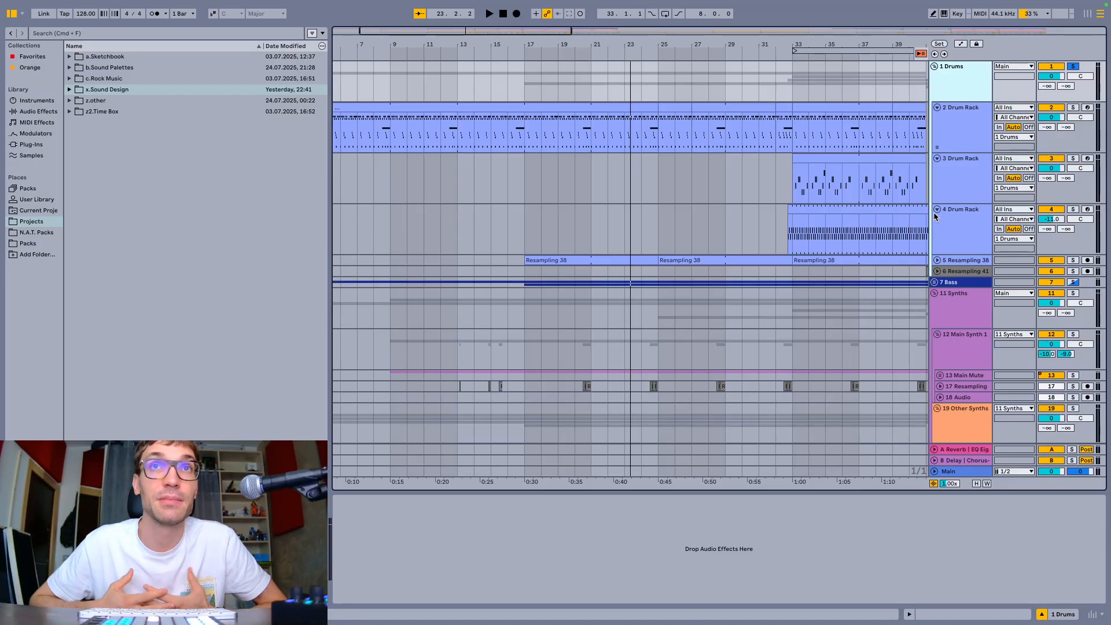
left_click(960, 110)
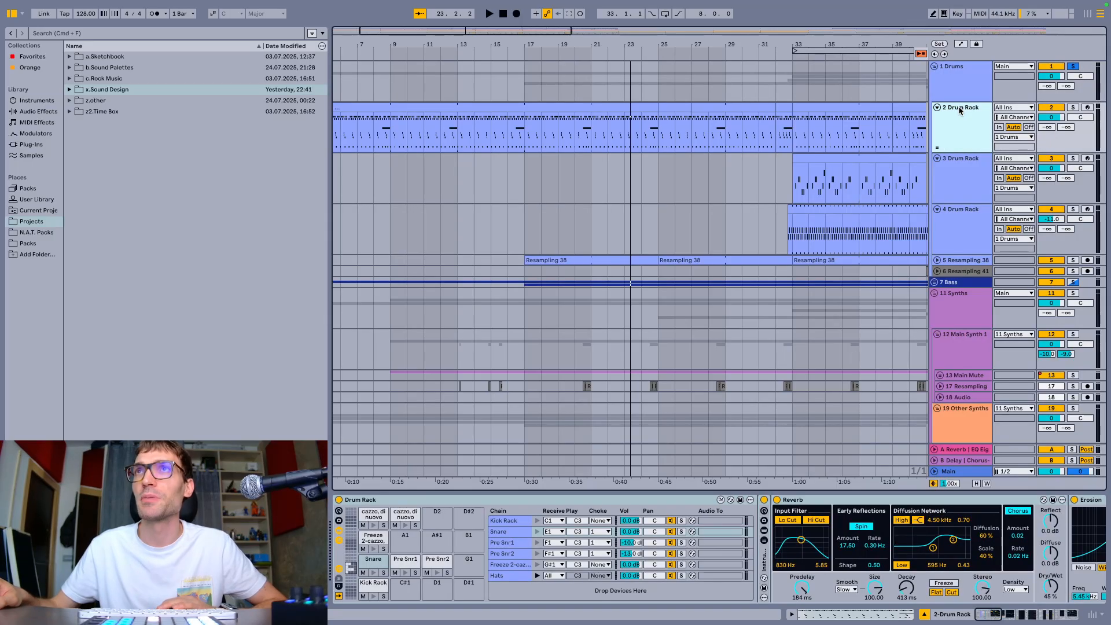
left_click(371, 586)
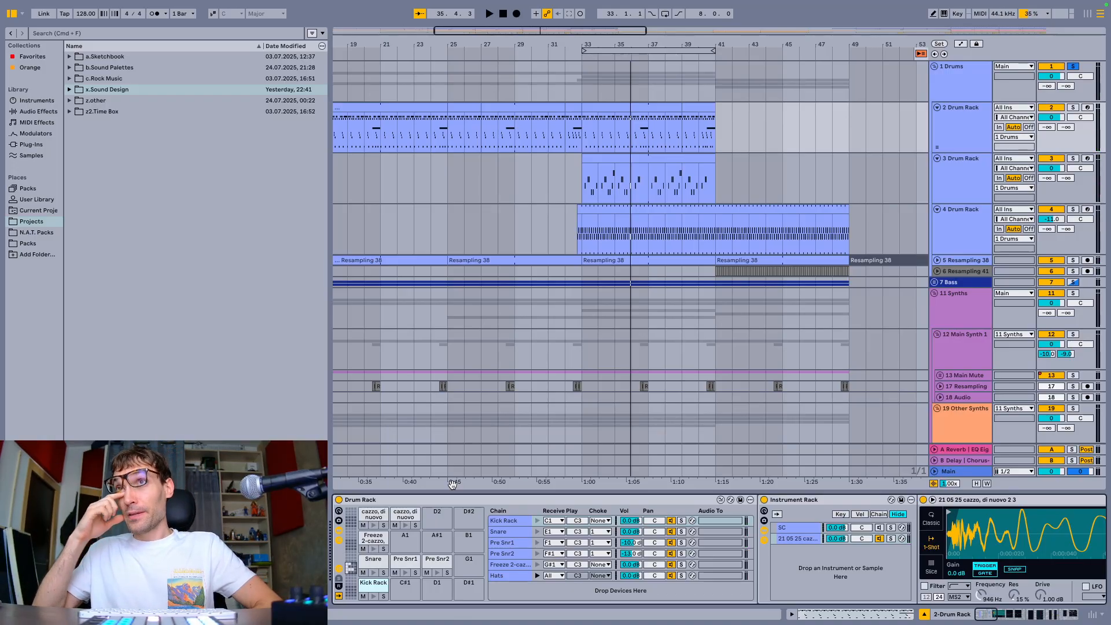
Unfold the 7 Bass group with its Bass 1 and Bass 2 tracks, and play the group soloed from bar 33
left_click(934, 282)
scroll(868, 317, "down", 2)
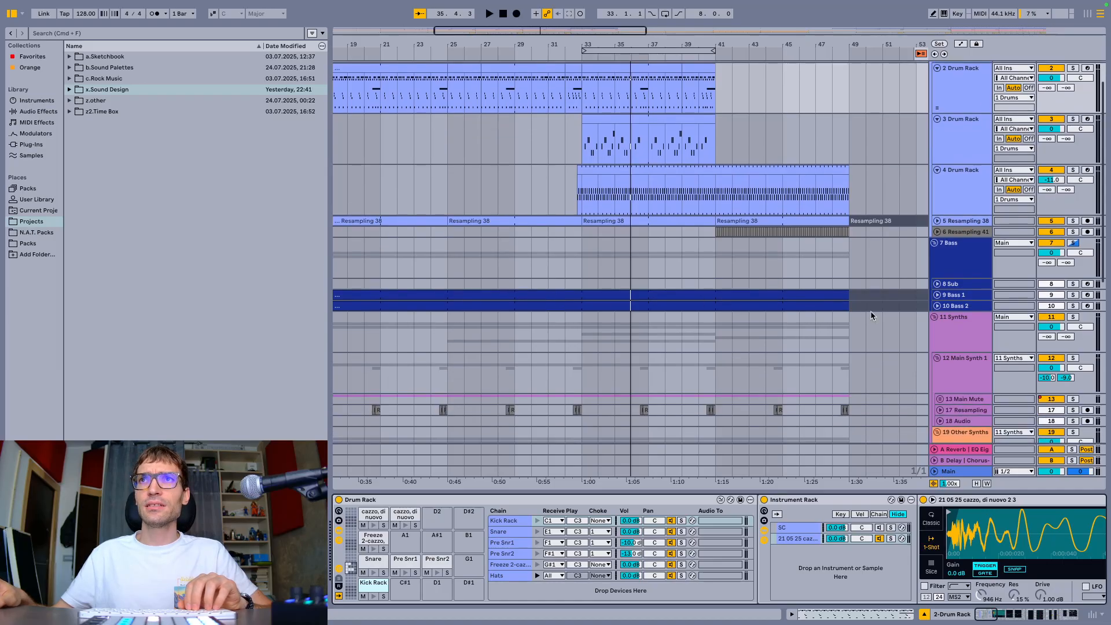
left_click(938, 305)
left_click(938, 296)
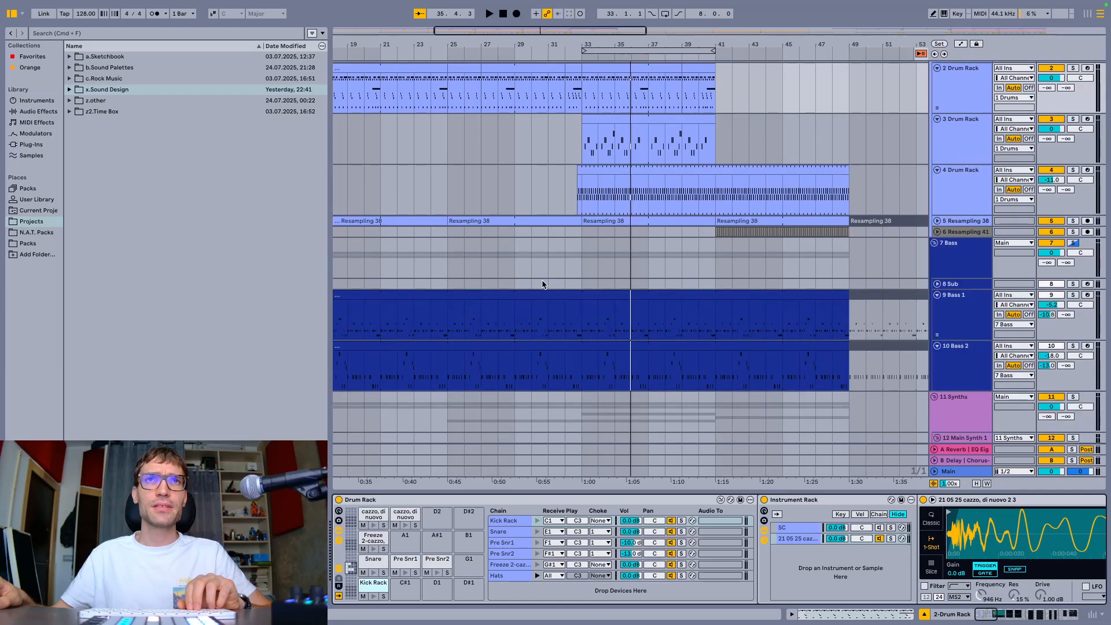
left_click(582, 267)
key("space")
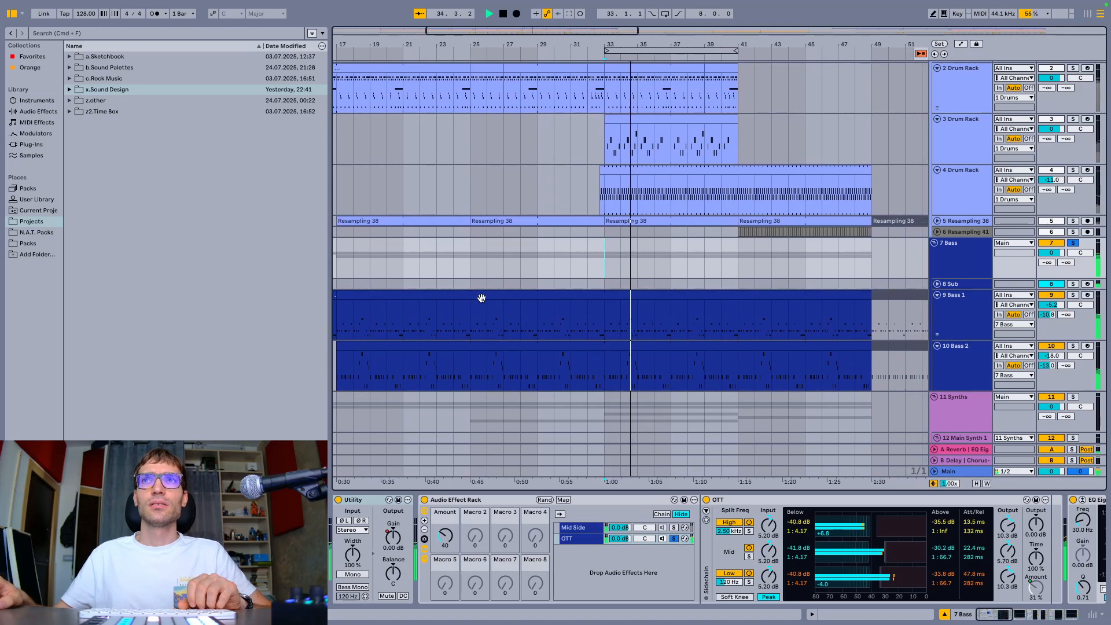
Solo the 9 Bass 1 and 8 Sub tracks together in the bass group and listen to them from bar 33
key("space")
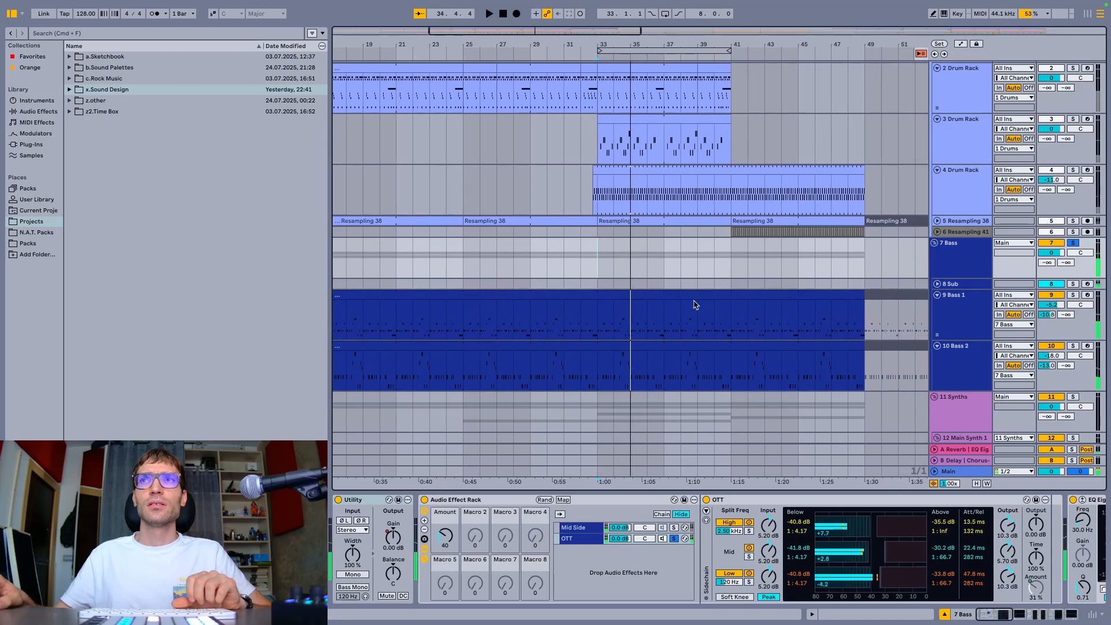
left_click(1071, 296)
left_click(1073, 284, "super")
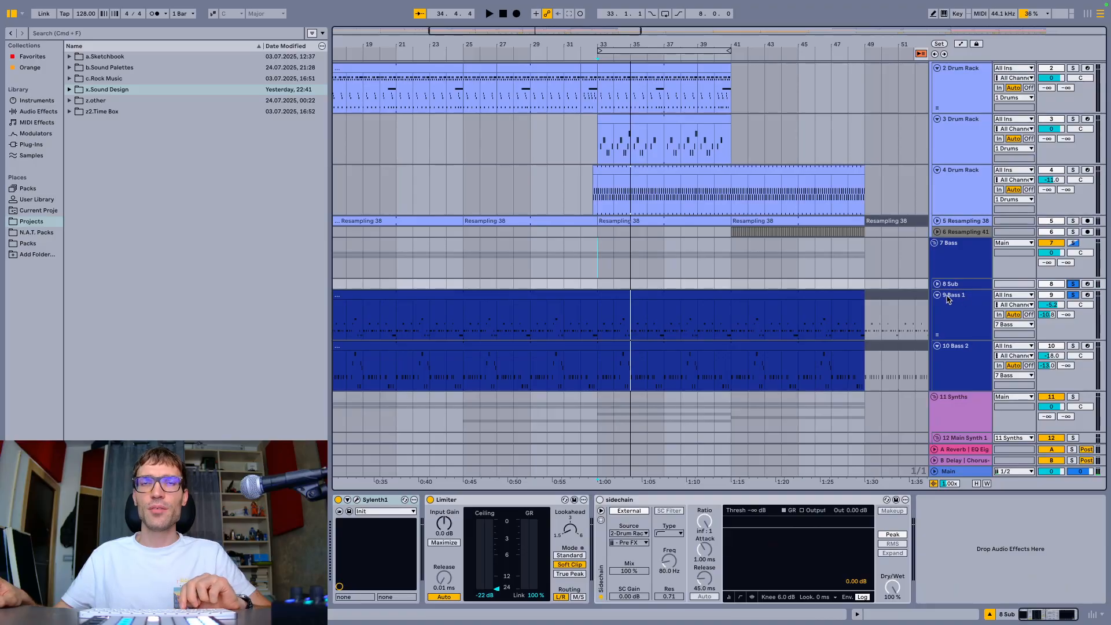
key("space")
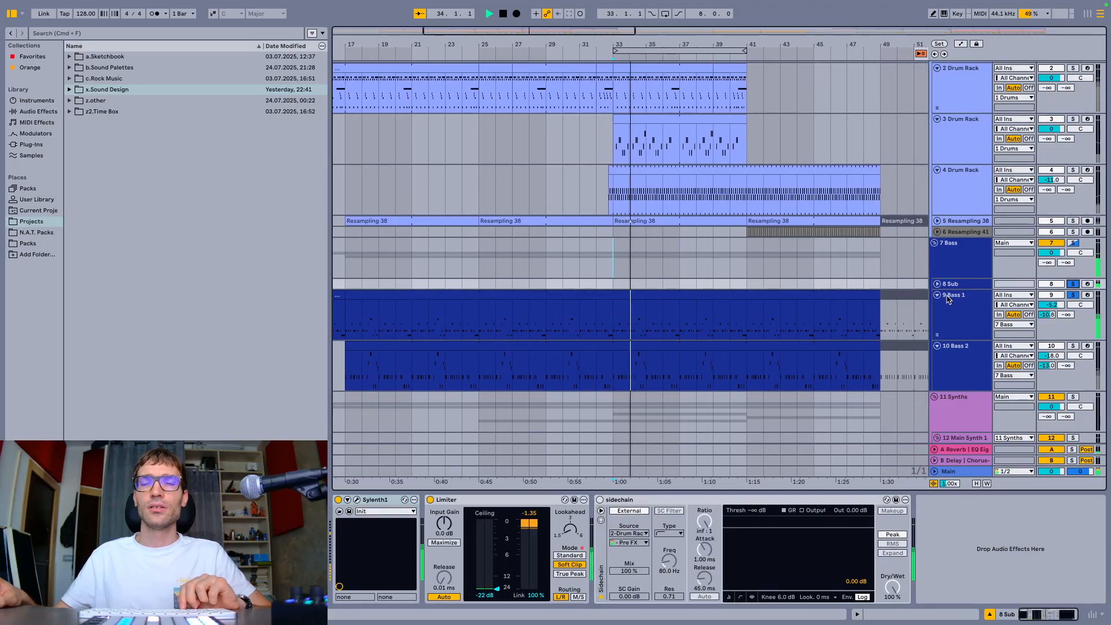
key("space")
Listen to the 10 Bass 2 track soloed from bar 33, and to the whole 7 Bass group soloed
left_click(1074, 347)
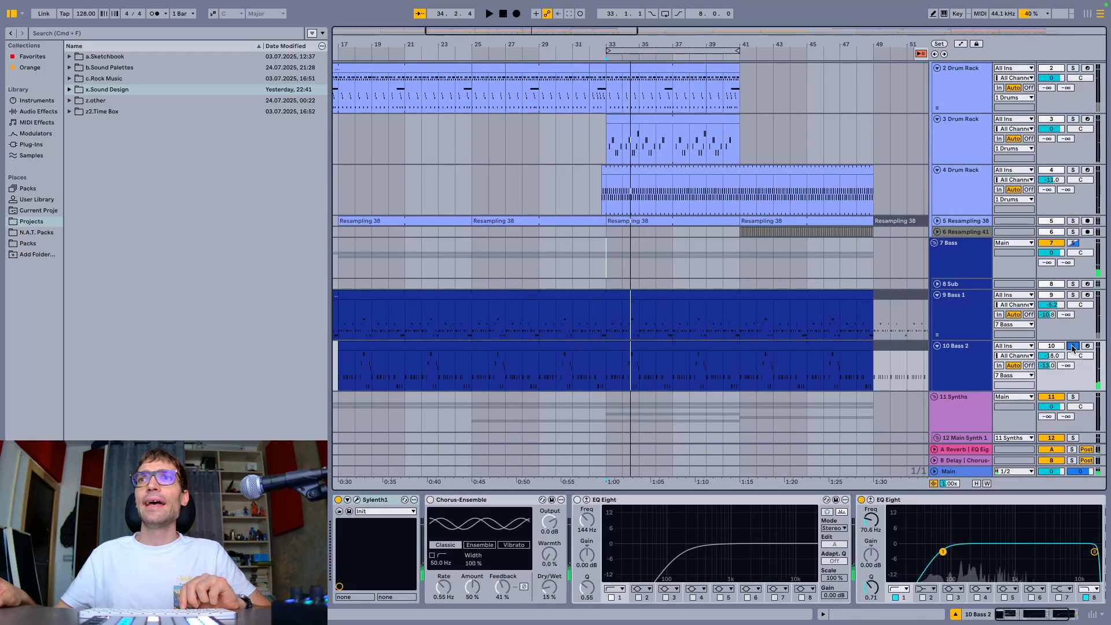
key("space")
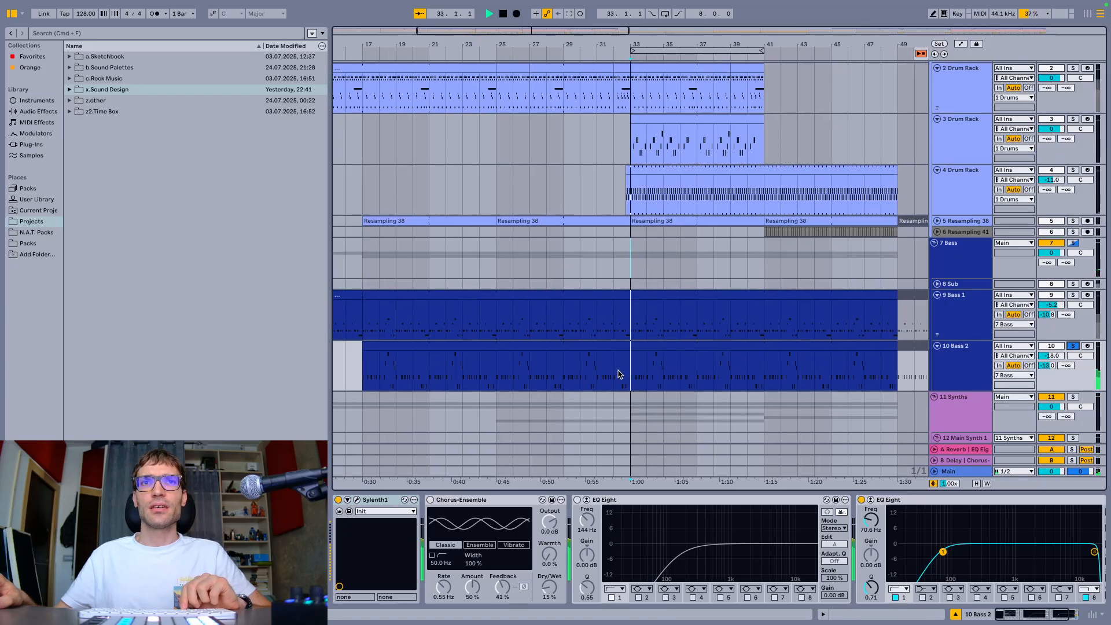
left_click(971, 363)
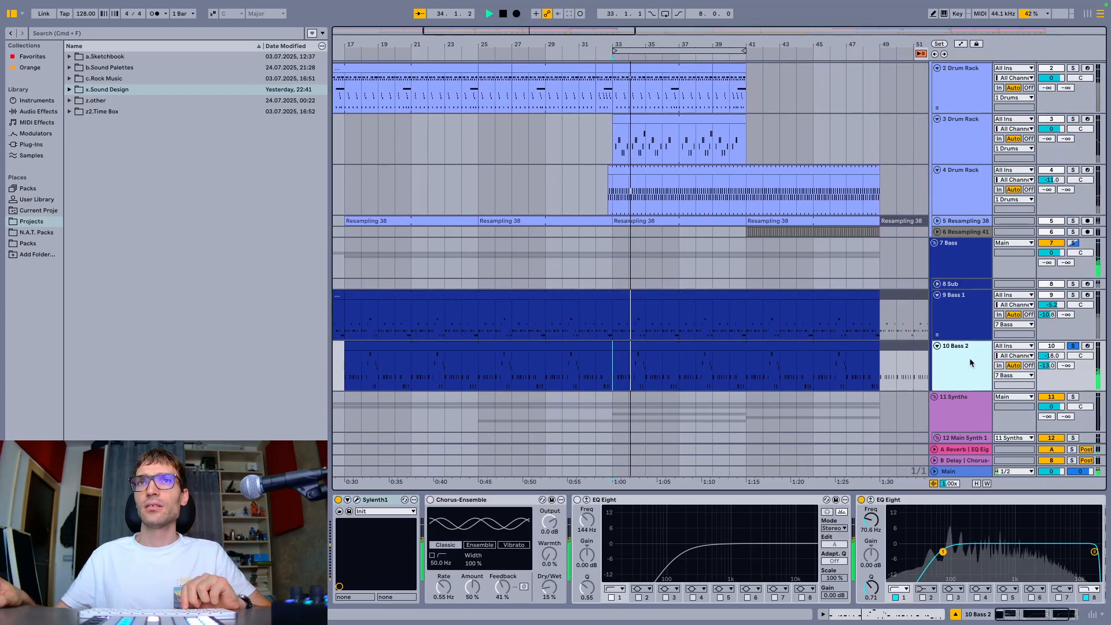
left_click(1074, 243)
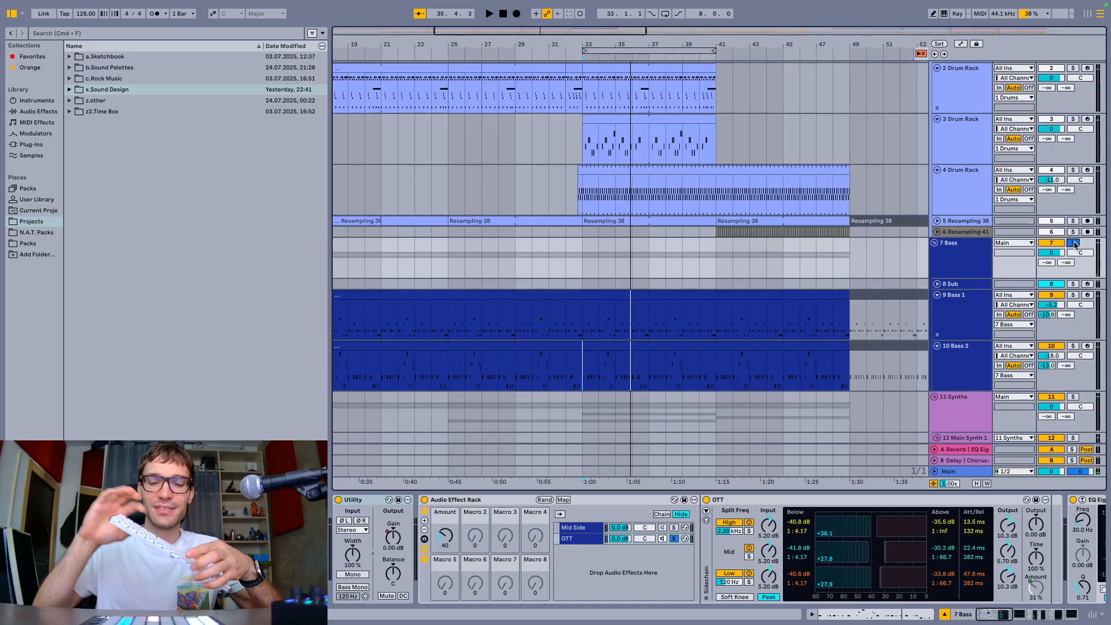
key("space")
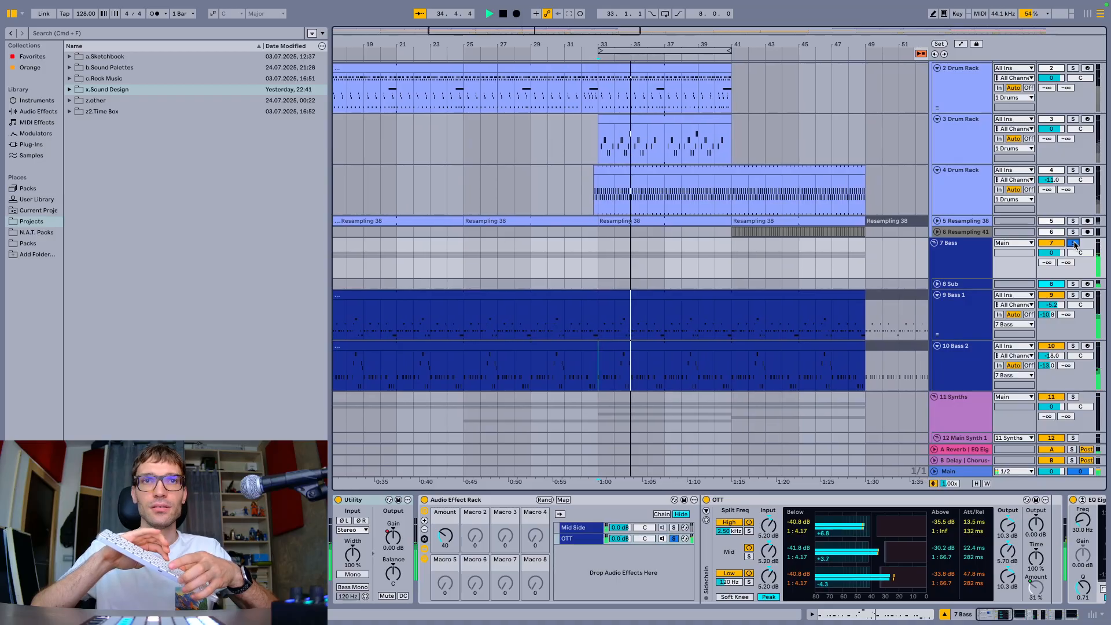
Open the Sylenth1 chain's plug-in window from the 9 Bass 1 Instrument Rack and compare its Part A and Part B settings
left_click(948, 312)
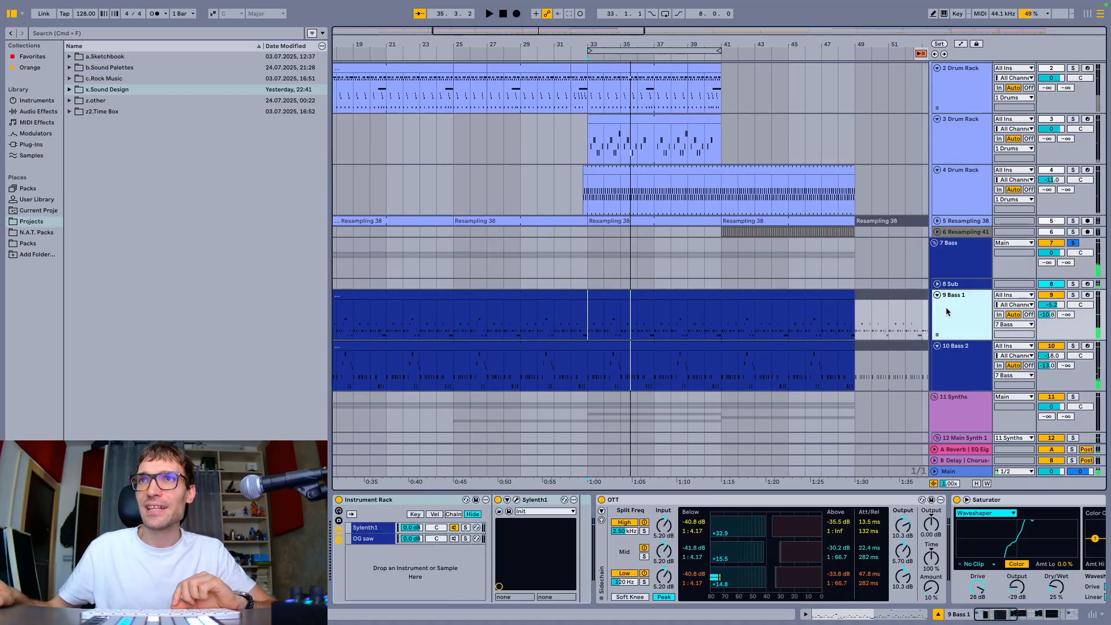
left_click(386, 526)
left_click(517, 500)
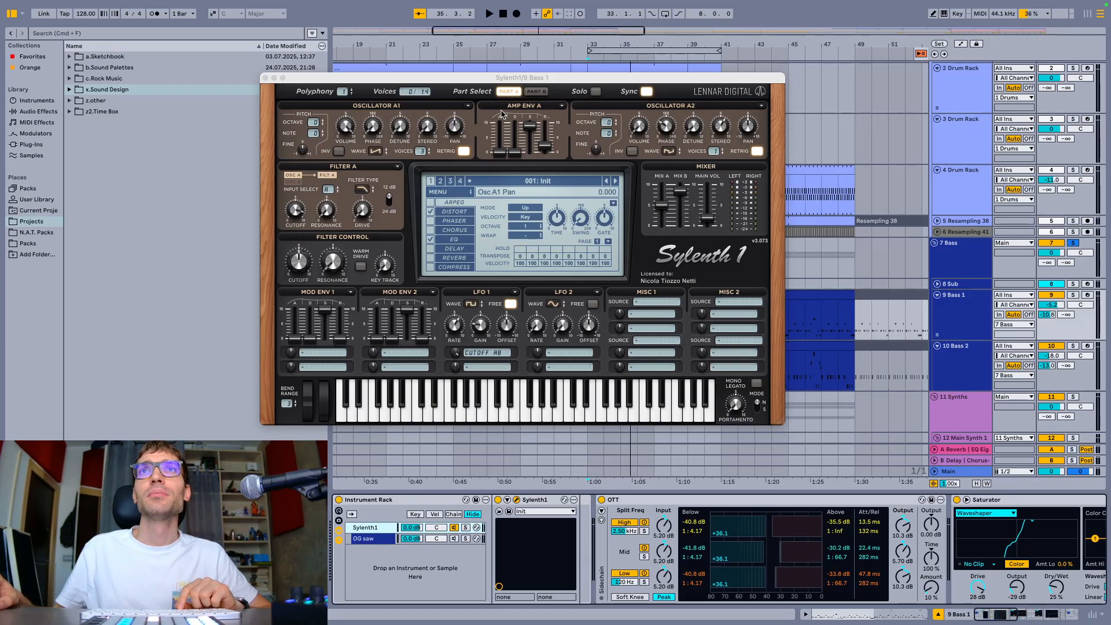
left_click(536, 92)
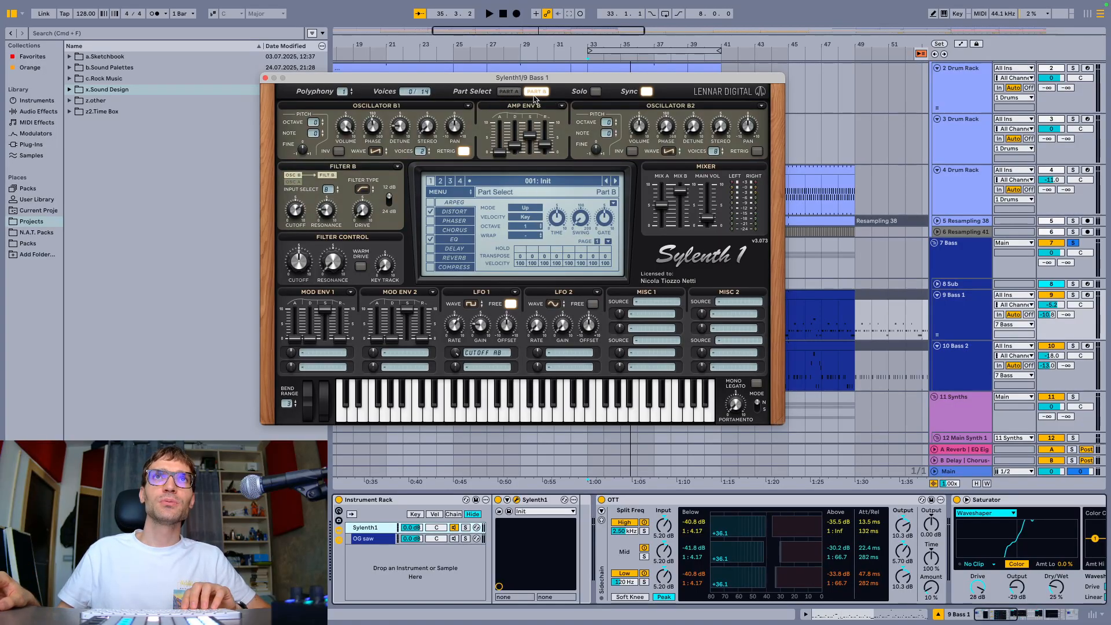
left_click(515, 93)
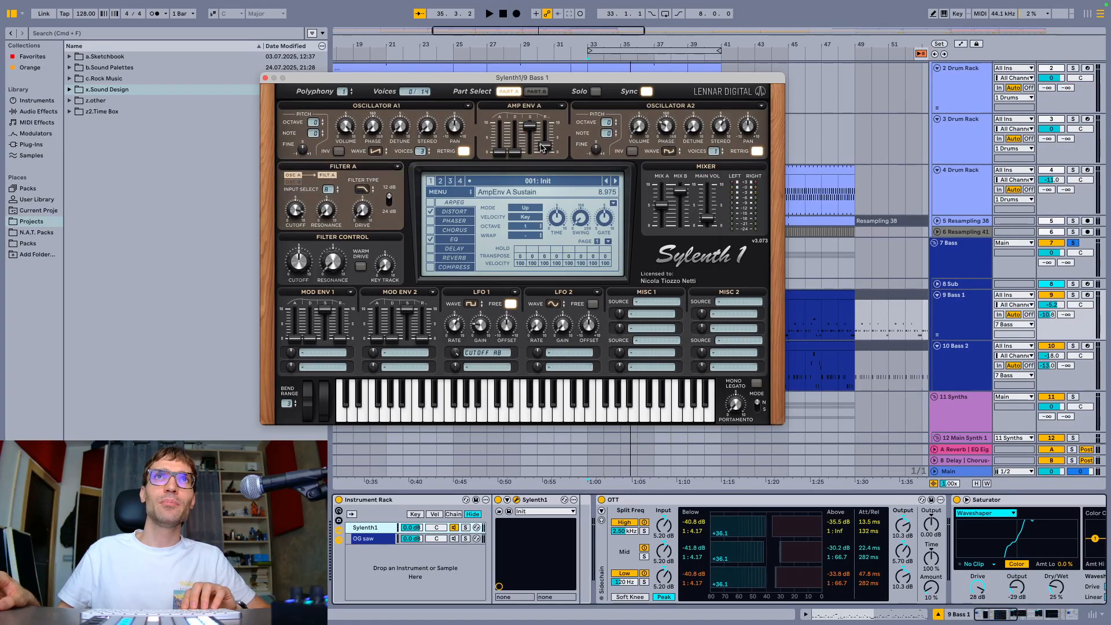
left_click(535, 92)
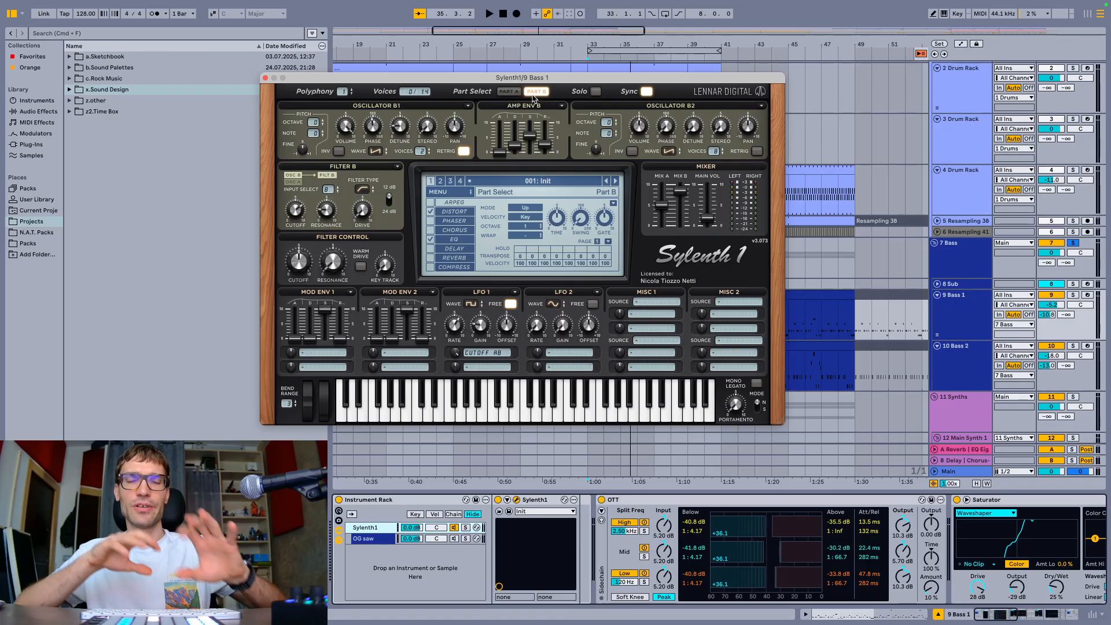
Play the bass group alone and together with the soloed 1 Drums group, and hide the Sylenth1 window
key("space")
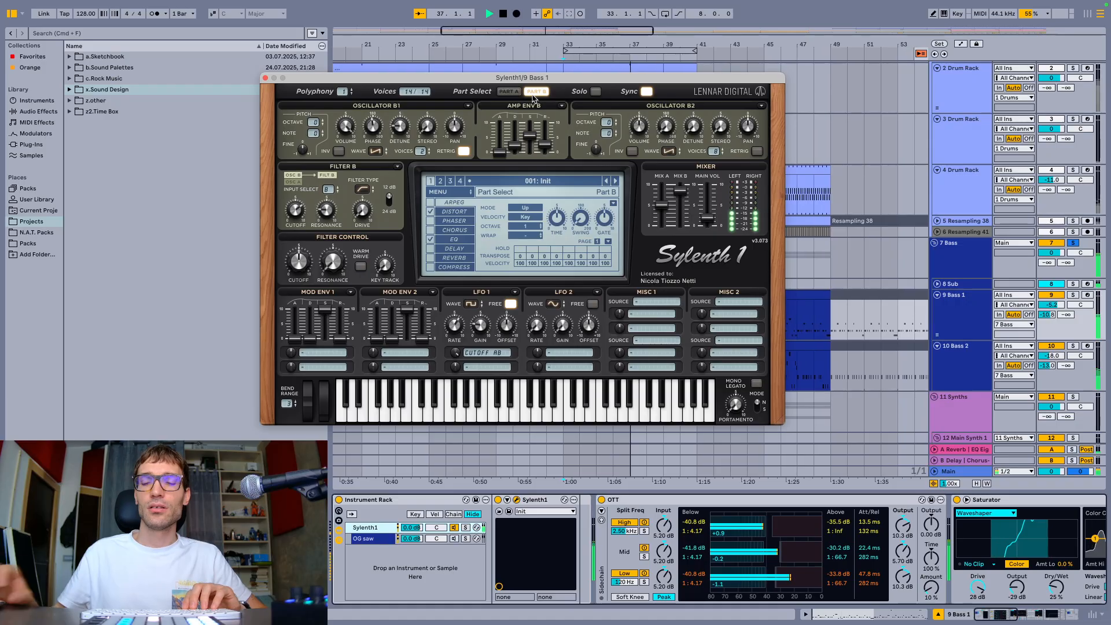
key("space")
scroll(961, 135, "up", 2)
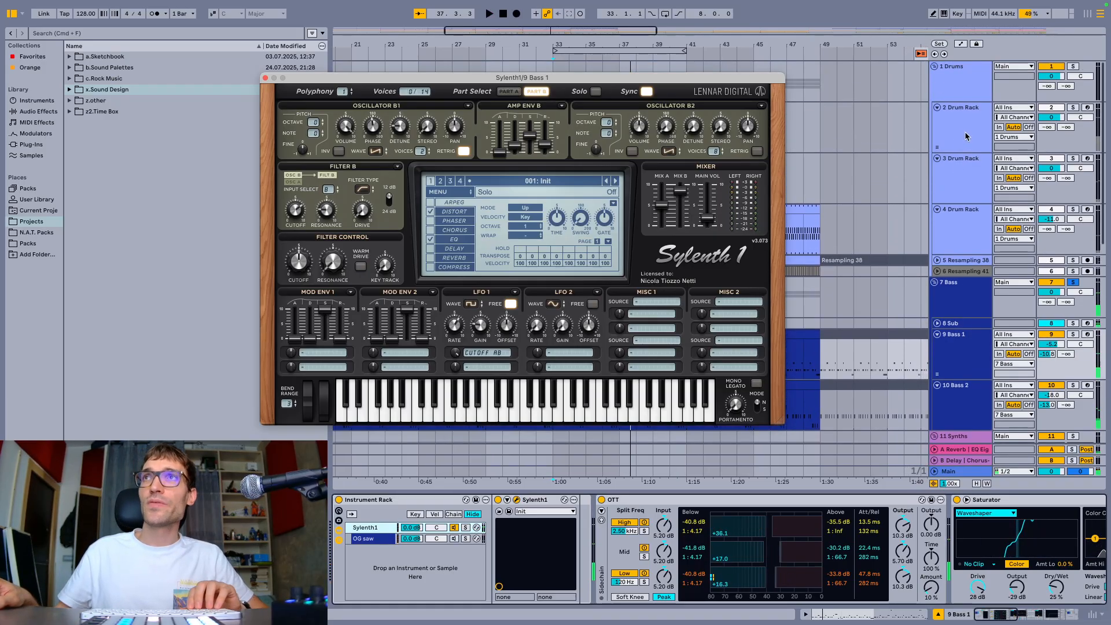
left_click(1073, 67)
key("space")
left_click(954, 345)
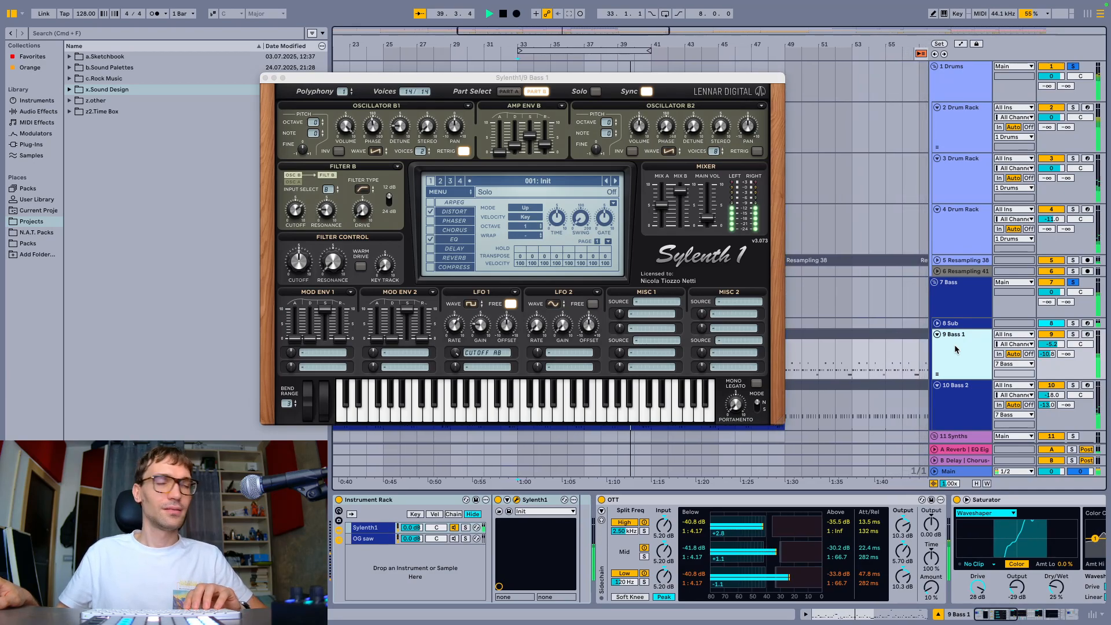
key("space")
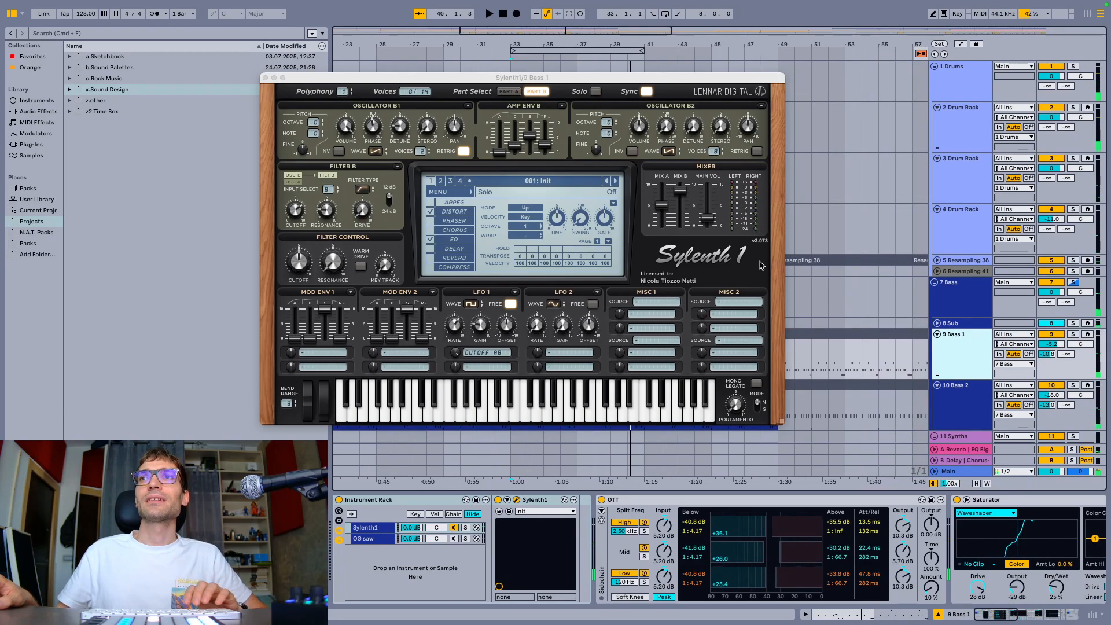
key("super+alt+p")
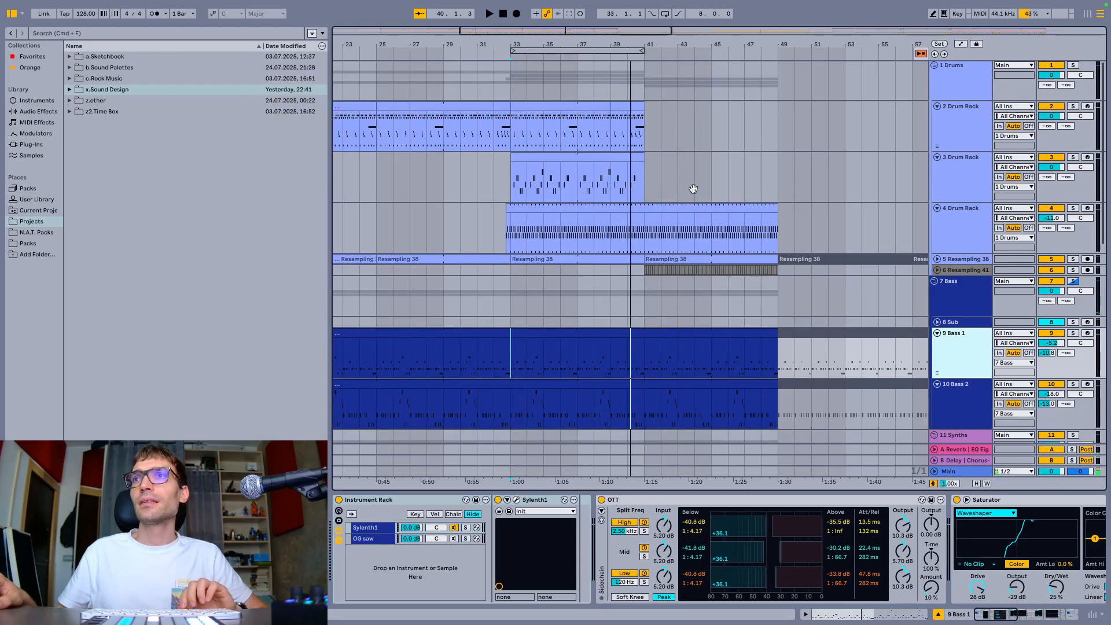
Unfold the 13 Main Mute group inside 11 Synths and its 14 Main Synth track
scroll(694, 193, "down", 5)
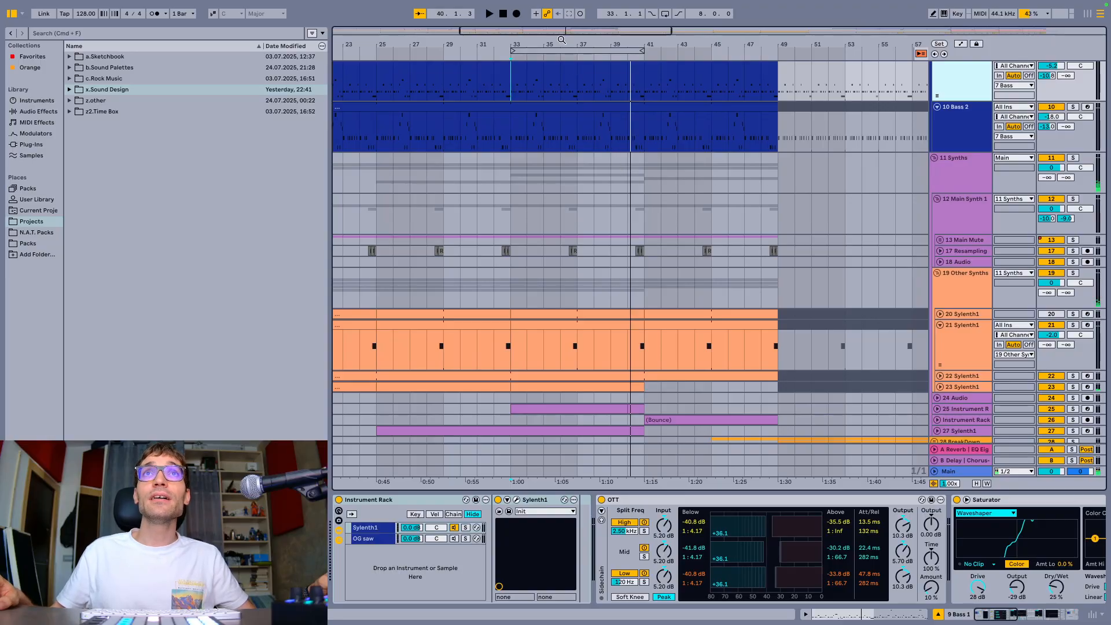
left_click_drag(561, 45, 683, 51)
scroll(696, 168, "left", 8)
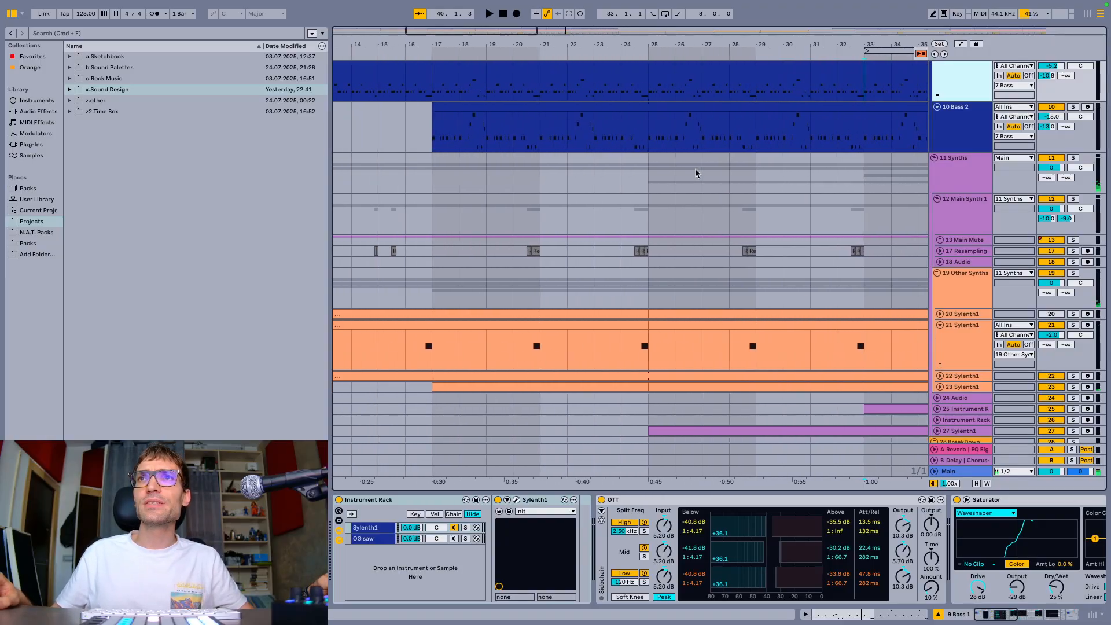
scroll(685, 204, "down", 3)
scroll(648, 220, "up", 2)
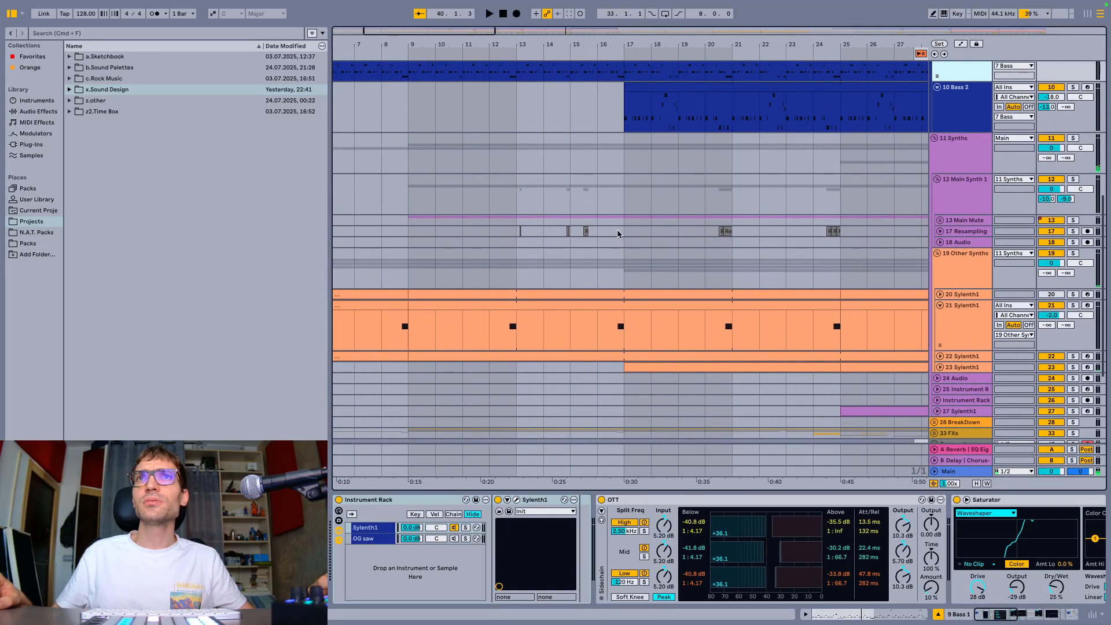
left_click(940, 220)
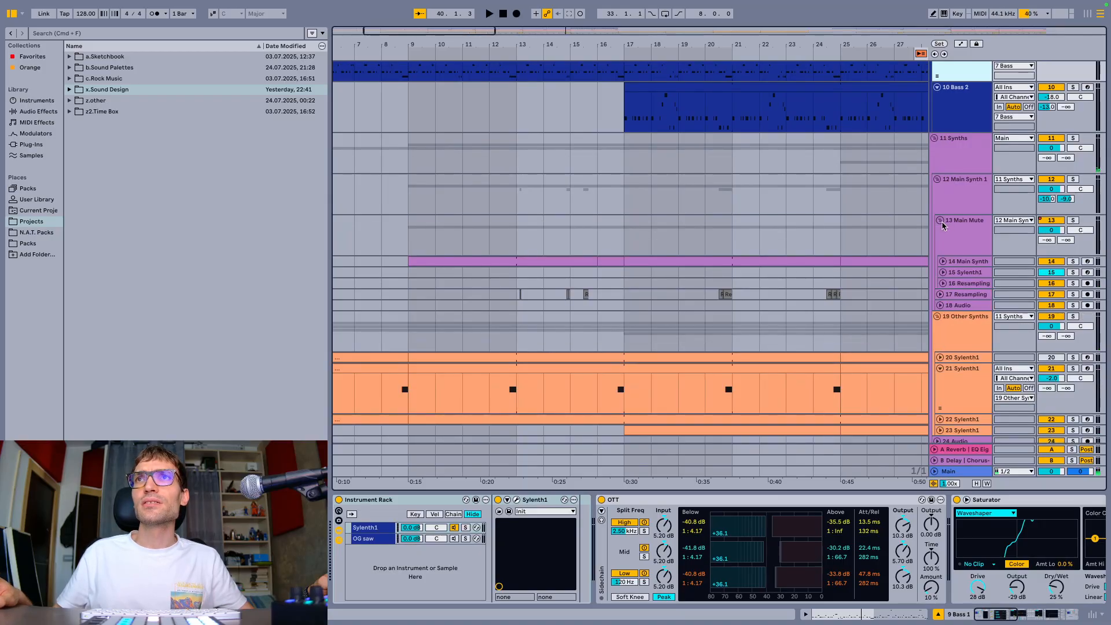
left_click(939, 256)
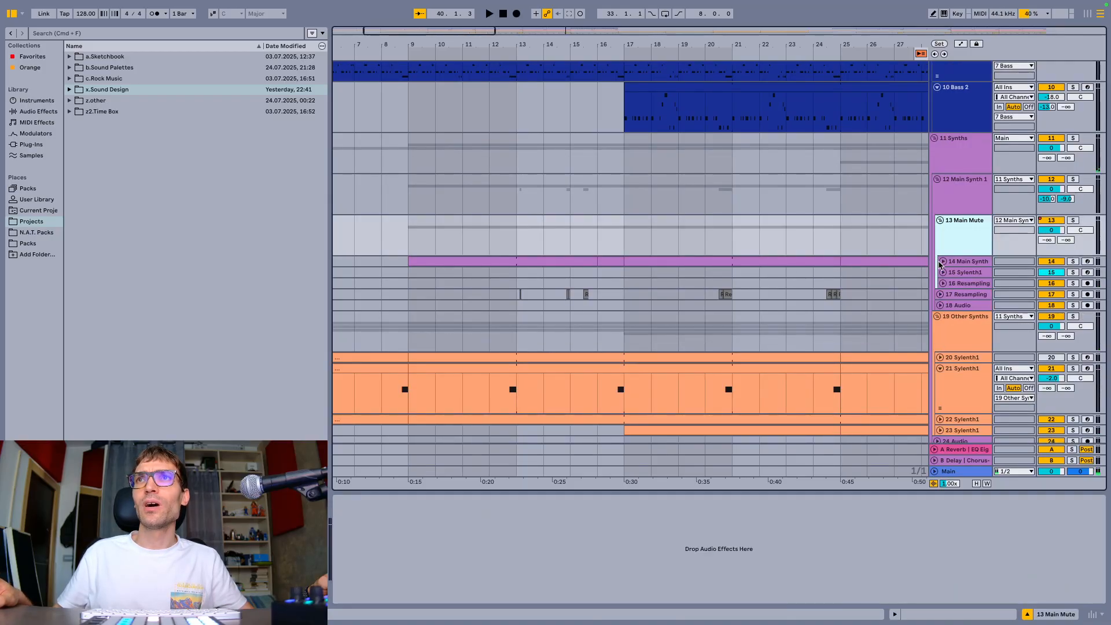
left_click(942, 261)
Select the first 14 Main Synth clip at bar 9 and listen to the track soloed
left_click(491, 263)
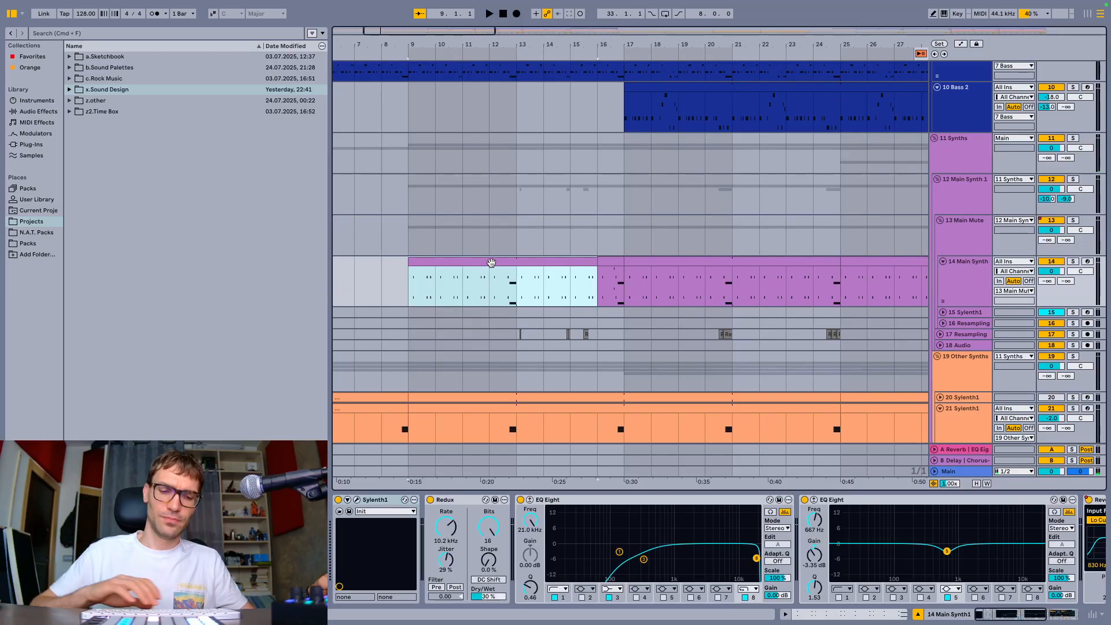
key("space")
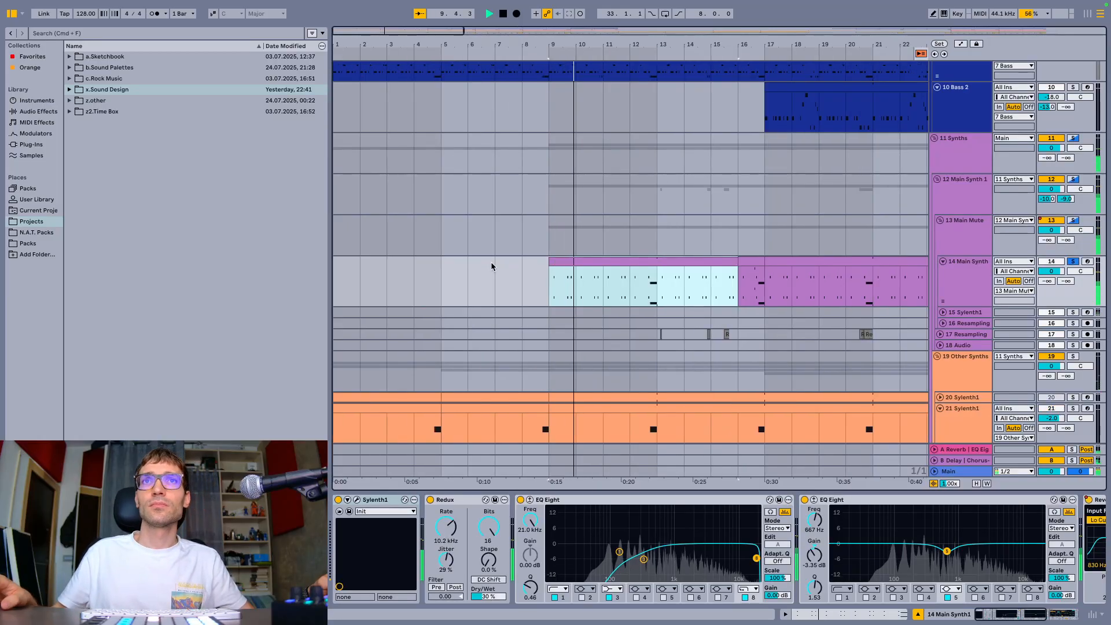
left_click(984, 213)
left_click(949, 279)
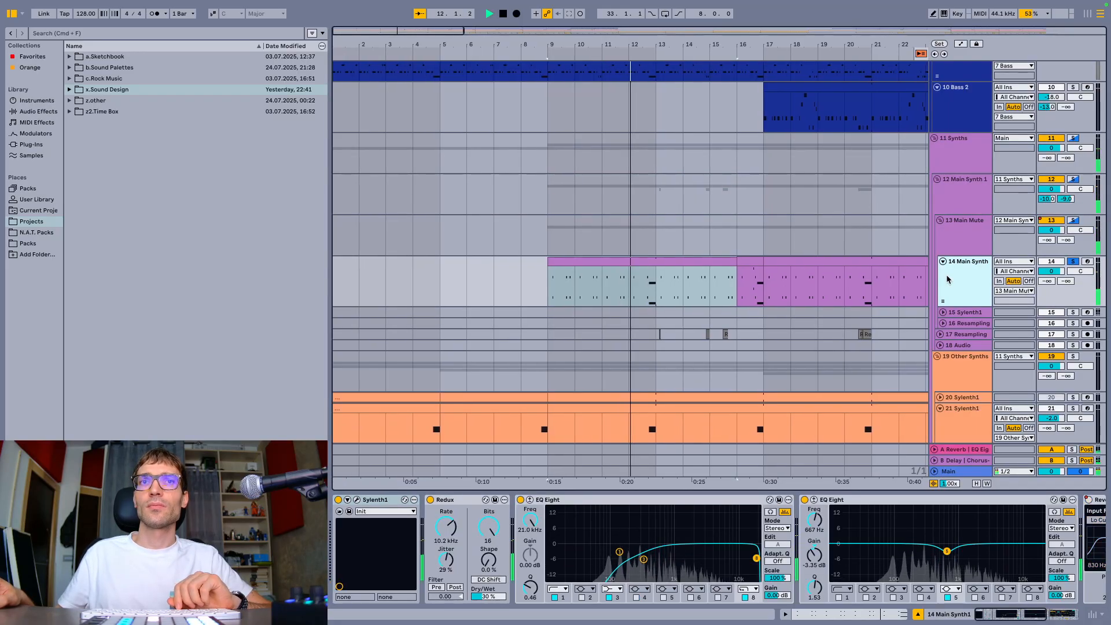
key("space")
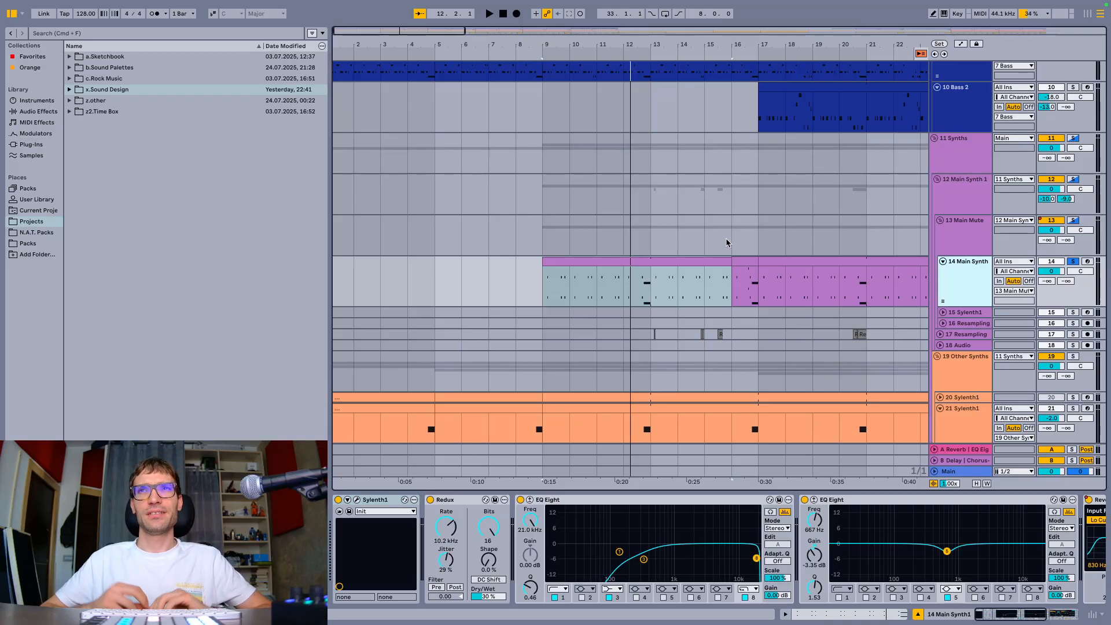
Play the soloed 14 Main Synth track again from bar 9 with its Sylenth1 window shown, and close the window
key("space")
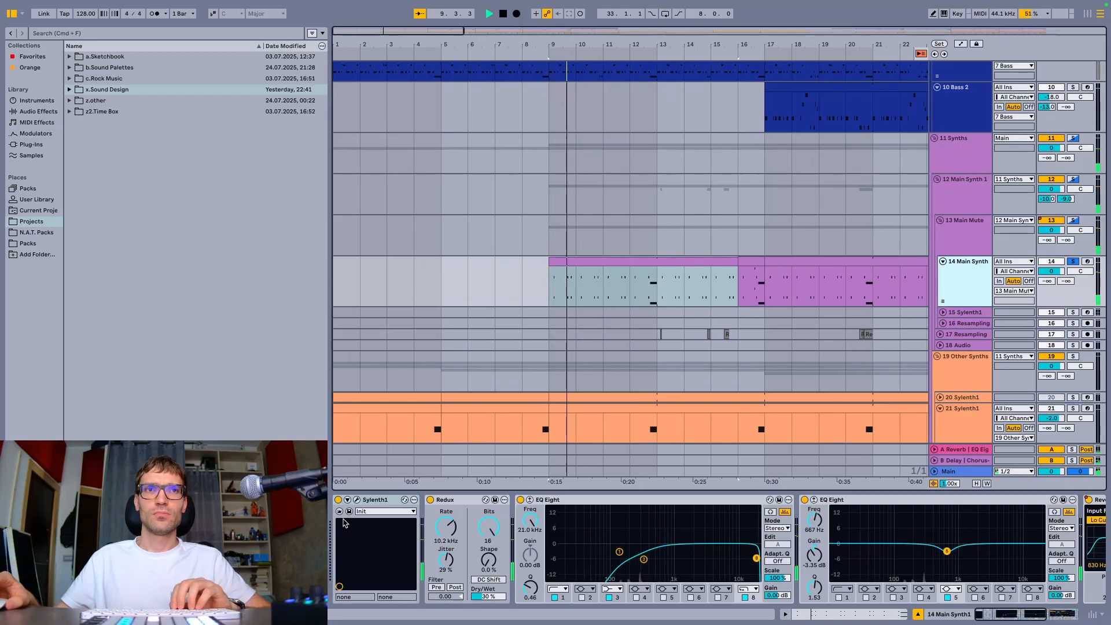
left_click(357, 500)
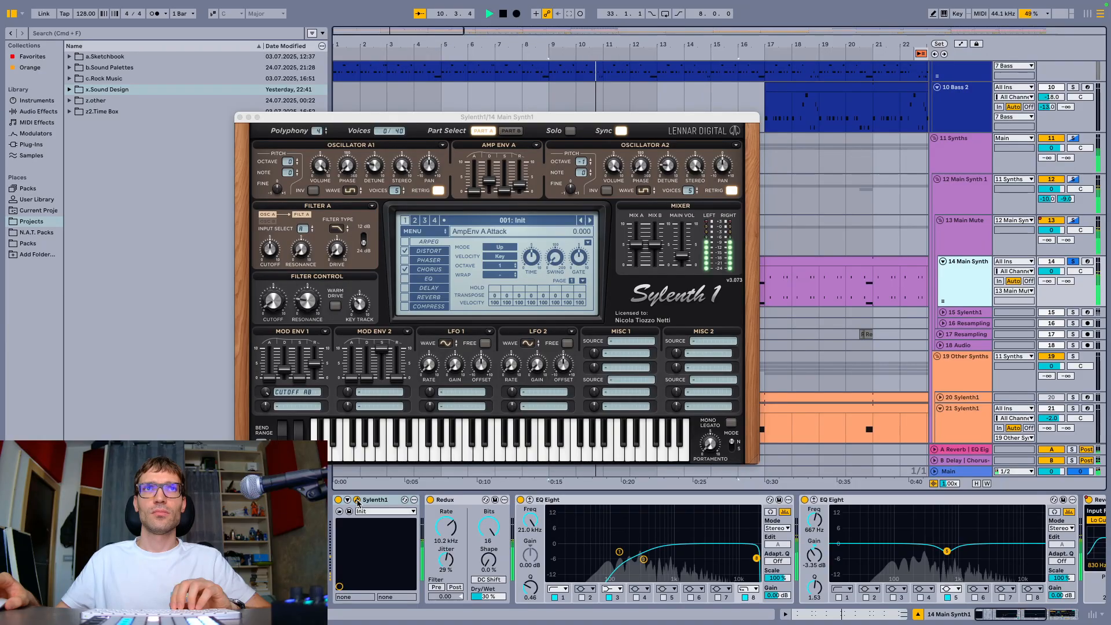
key("space")
left_click(357, 500)
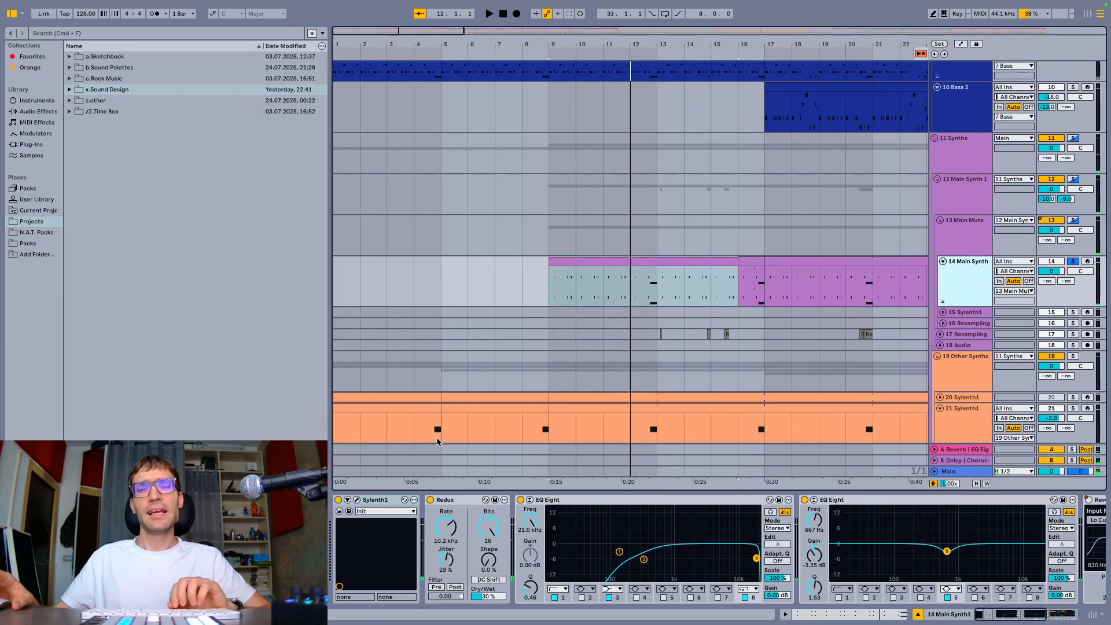
Play the arrangement from bar 9 with the main synth unsoloed, and stop with the position at bar 47
left_click(550, 232)
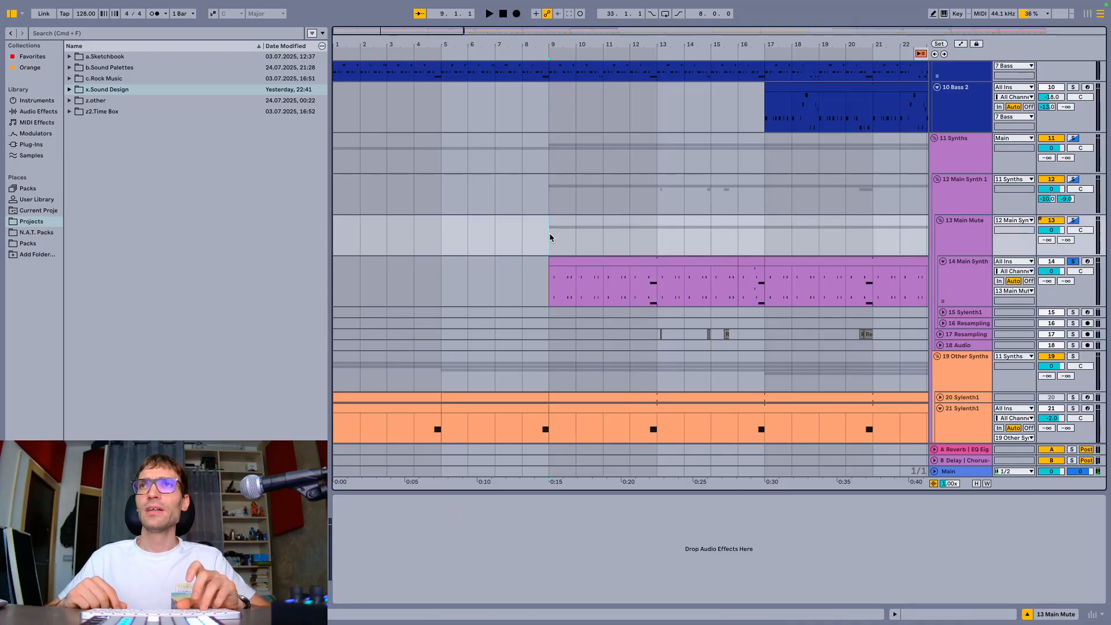
key("space")
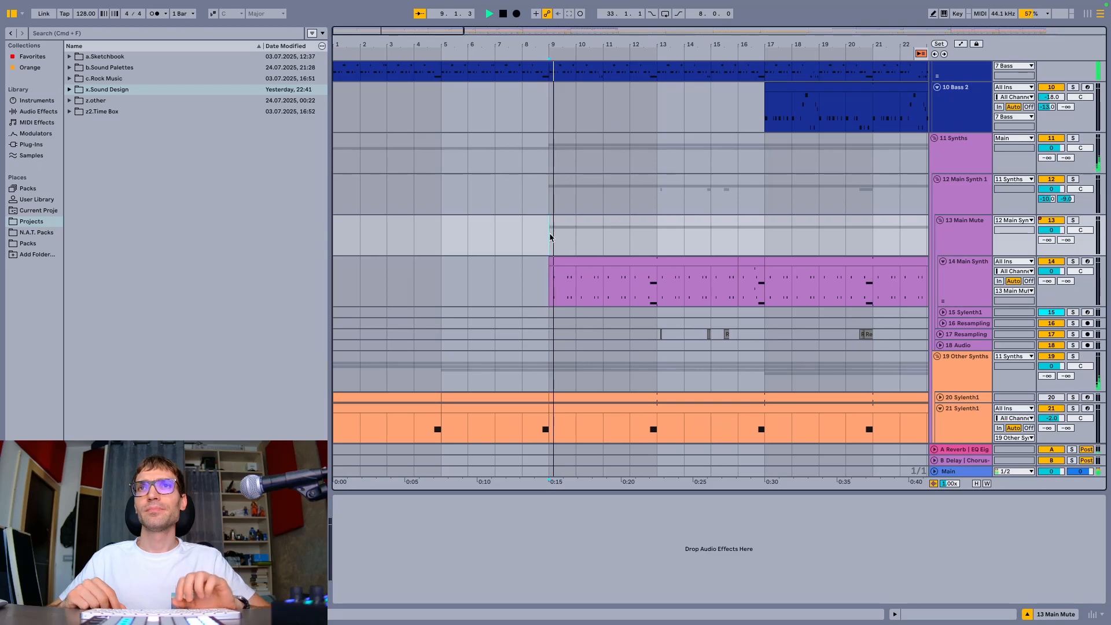
scroll(550, 237, "down", 5)
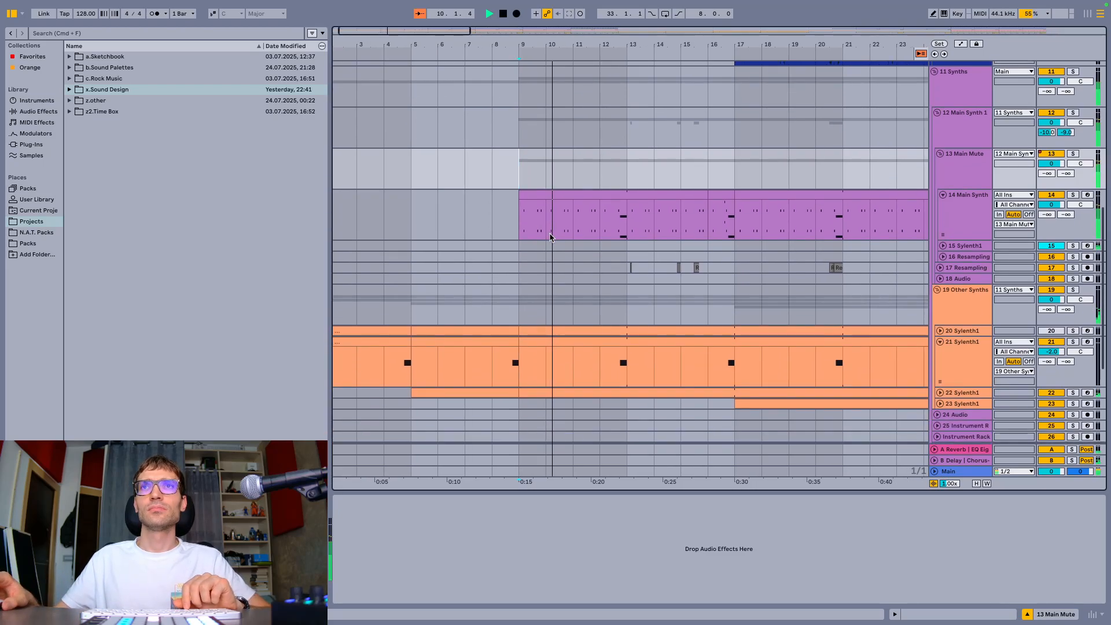
scroll(550, 234, "up", 5)
scroll(550, 234, "right", 20)
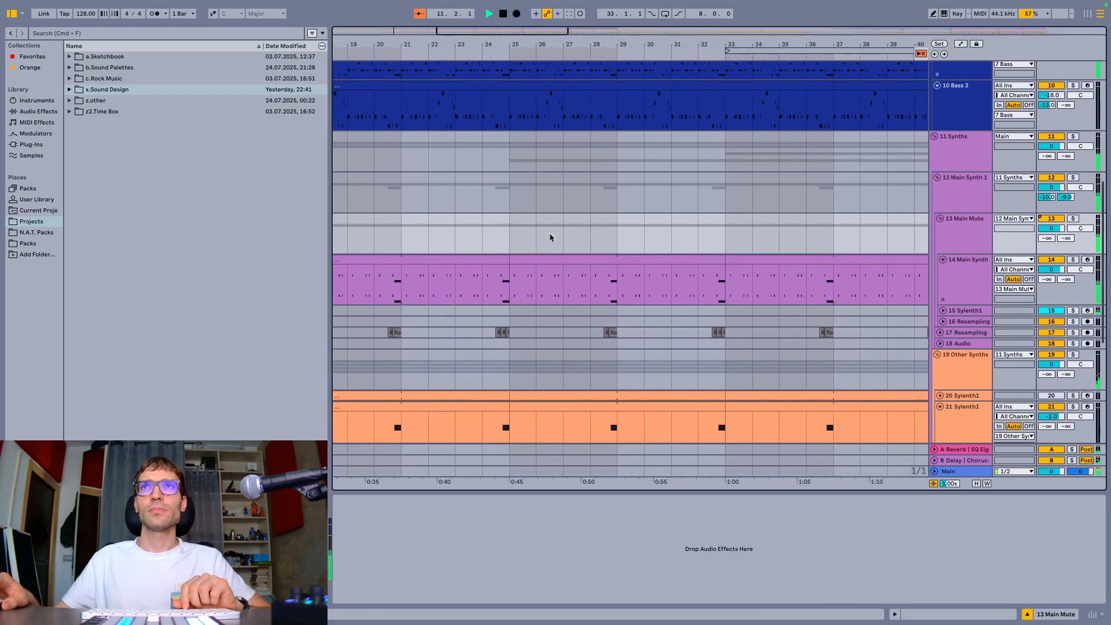
key("space")
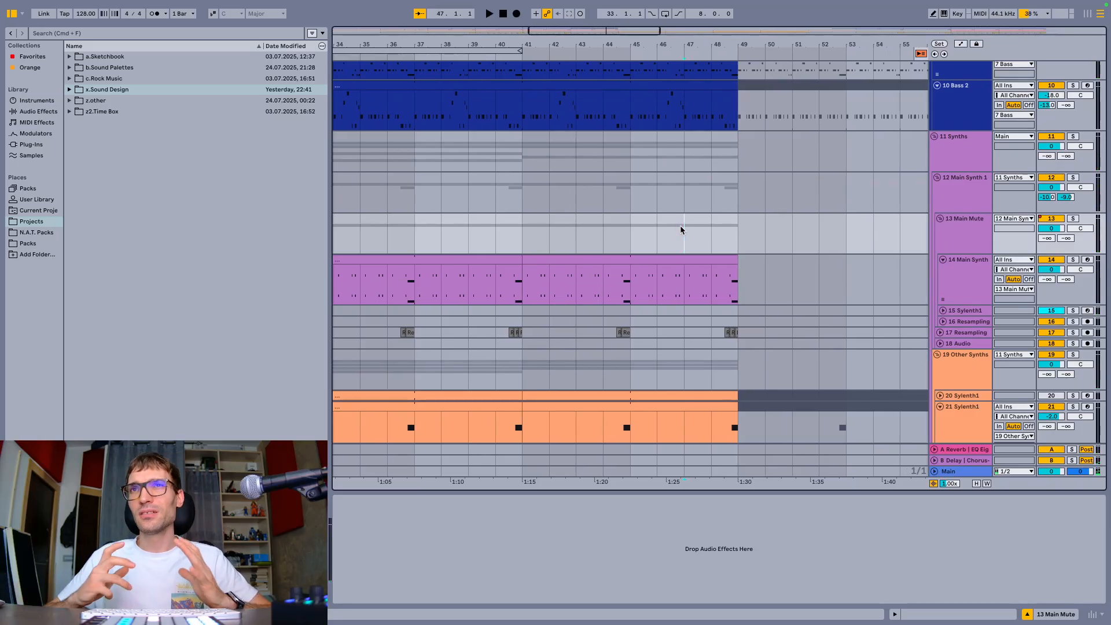
Play the arrangement from bar 47 into the breakdown, hide the device view, and stop at bar 52
scroll(681, 230, "right", 3)
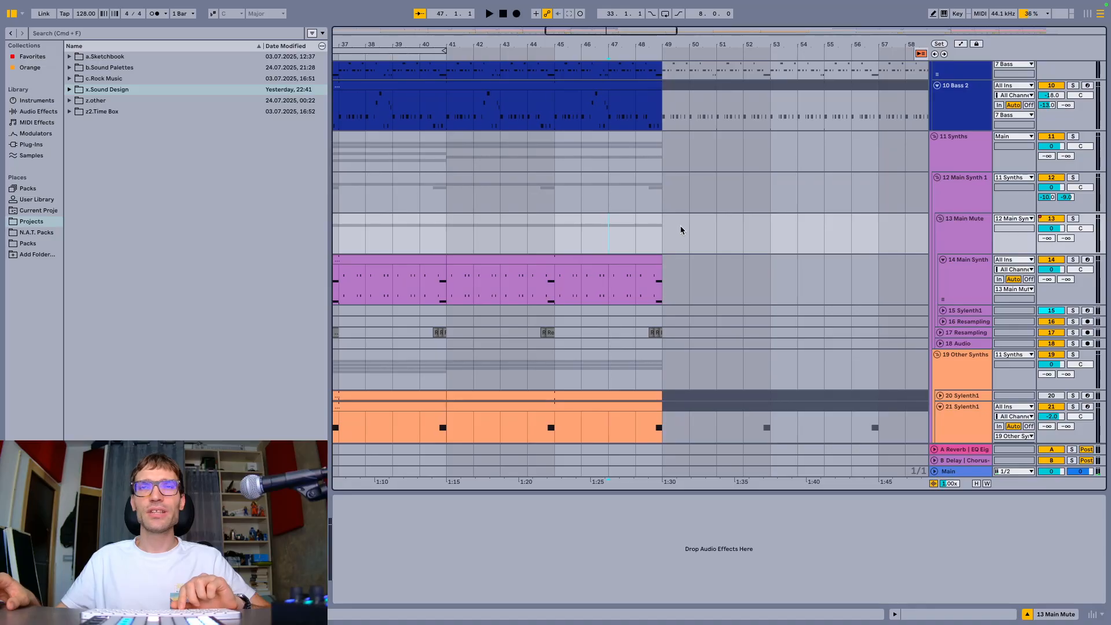
key("space")
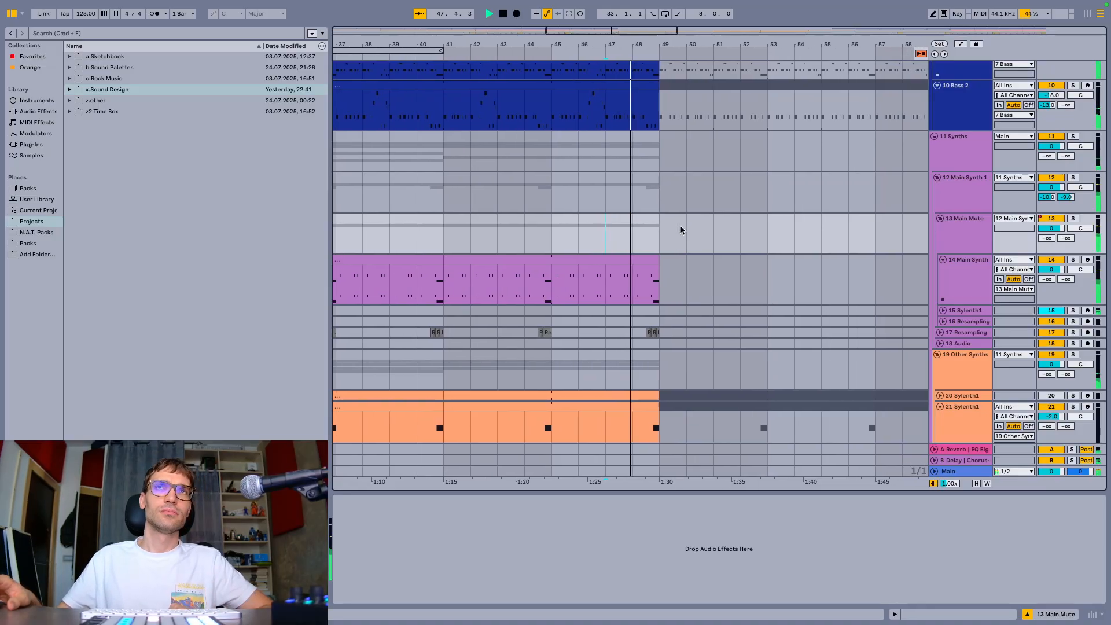
key("super+alt+l")
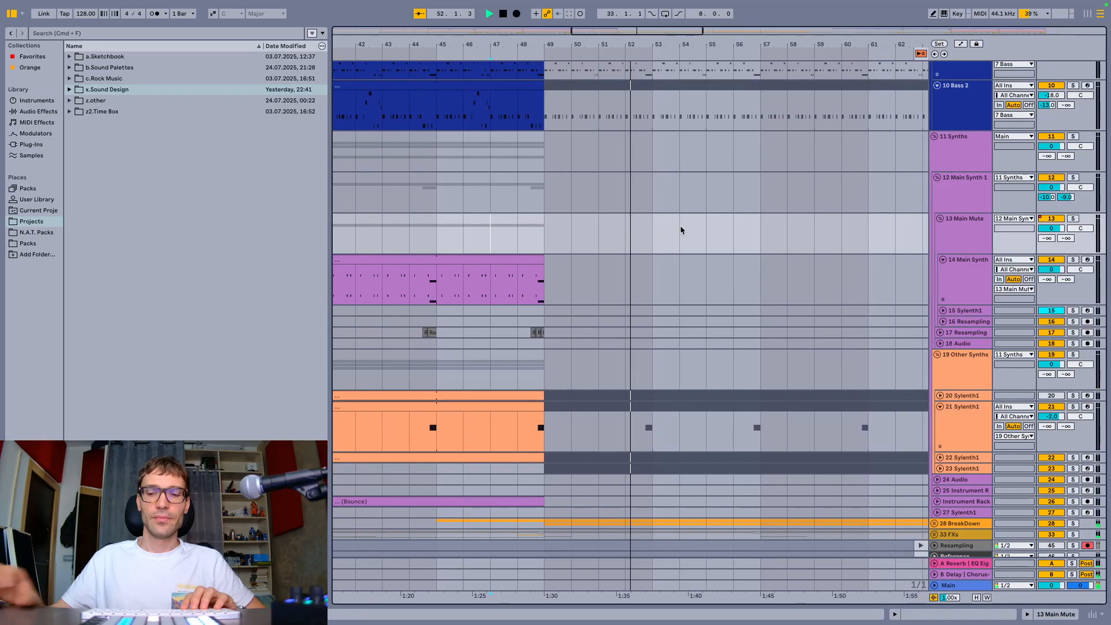
key("space")
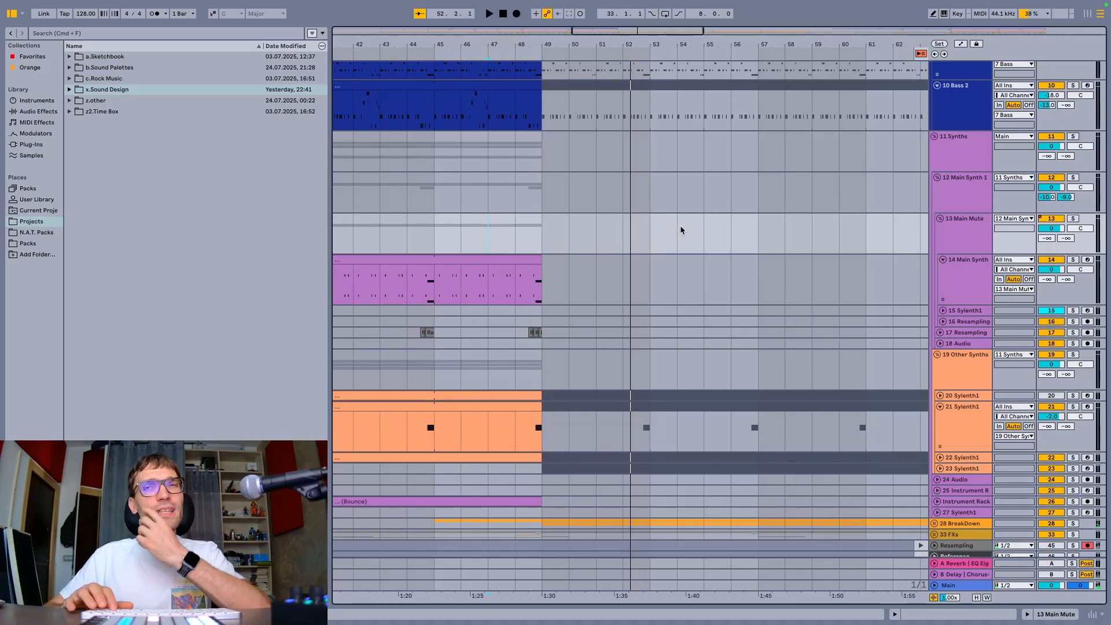
Unfold the 28 BreakDown and 33 FXs groups and the 35, 36 and 37 Resampling tracks
scroll(892, 322, "down", 5)
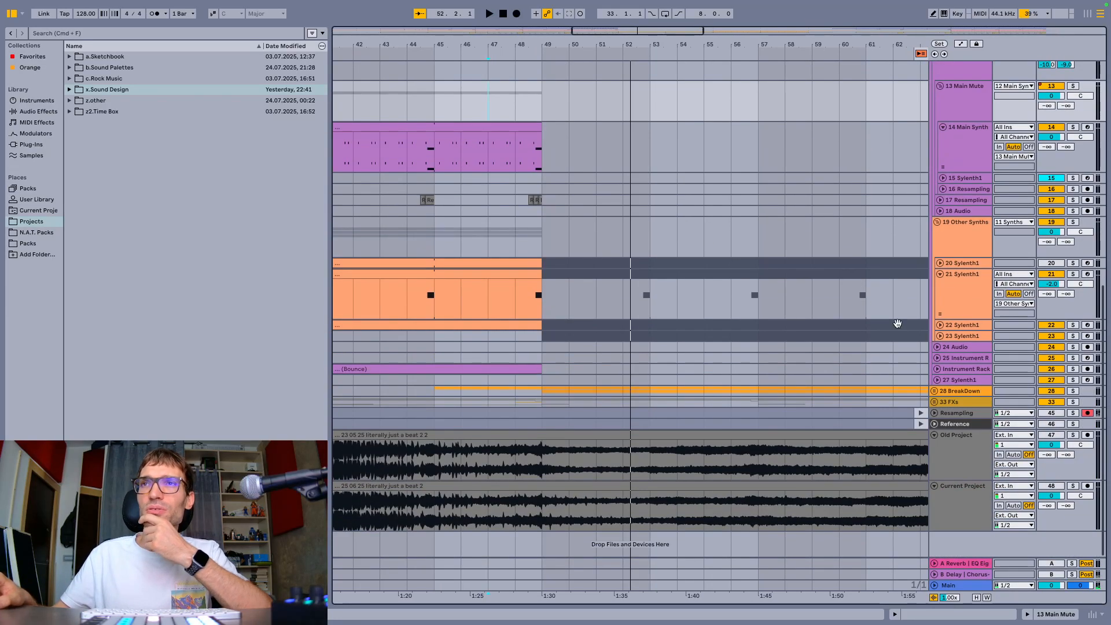
left_click(934, 391)
left_click(935, 455)
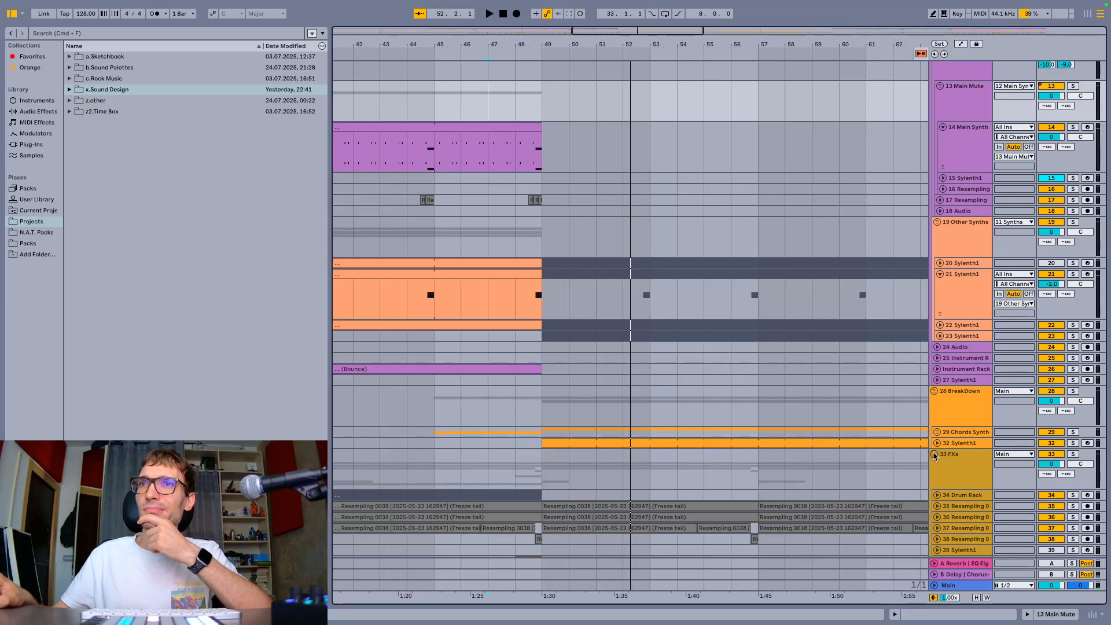
scroll(846, 375, "down", 7)
left_click(937, 325)
left_click(938, 314)
left_click(937, 303)
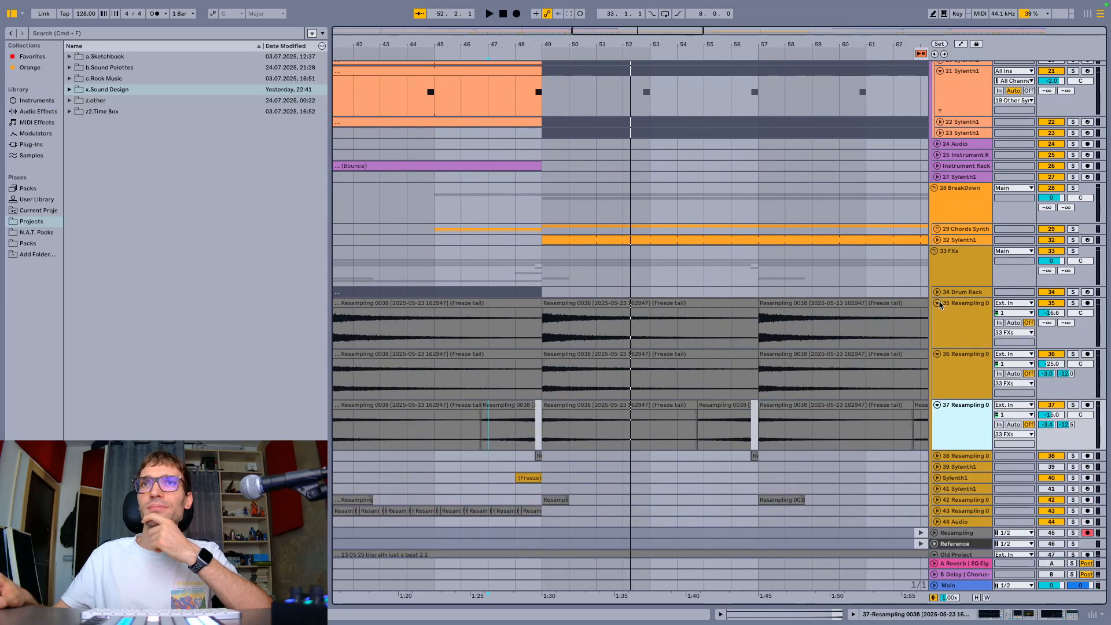
scroll(745, 273, "down", 2)
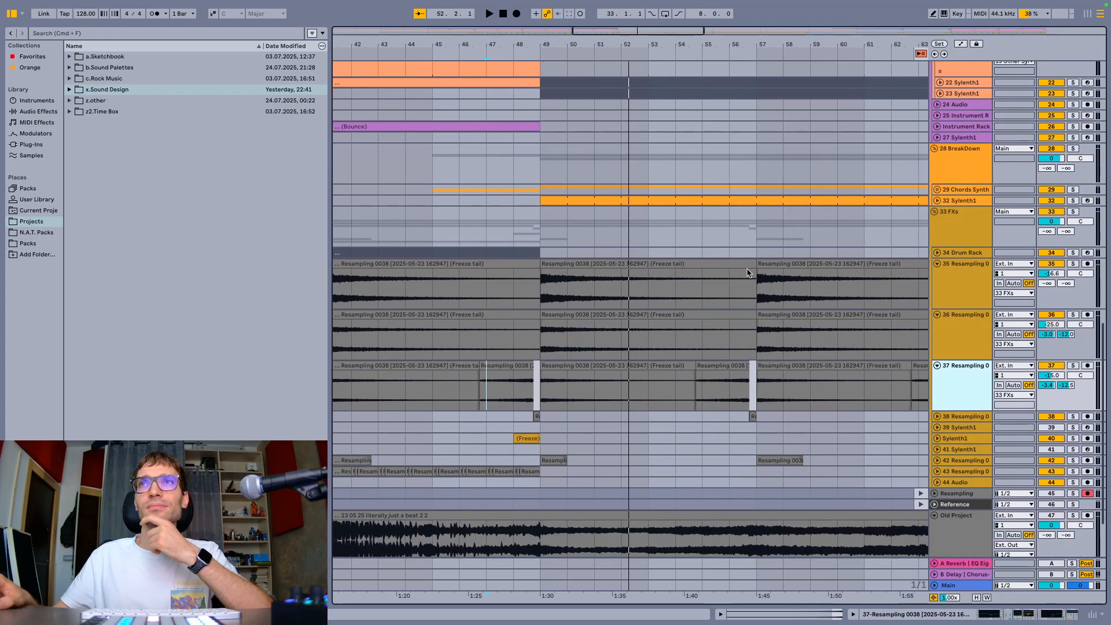
Unfold the 32 Sylenth1 track, the 29 Chords Synth group and its 30 Instrument track in the breakdown
left_click(936, 201)
left_click(937, 190)
scroll(916, 203, "down", 1)
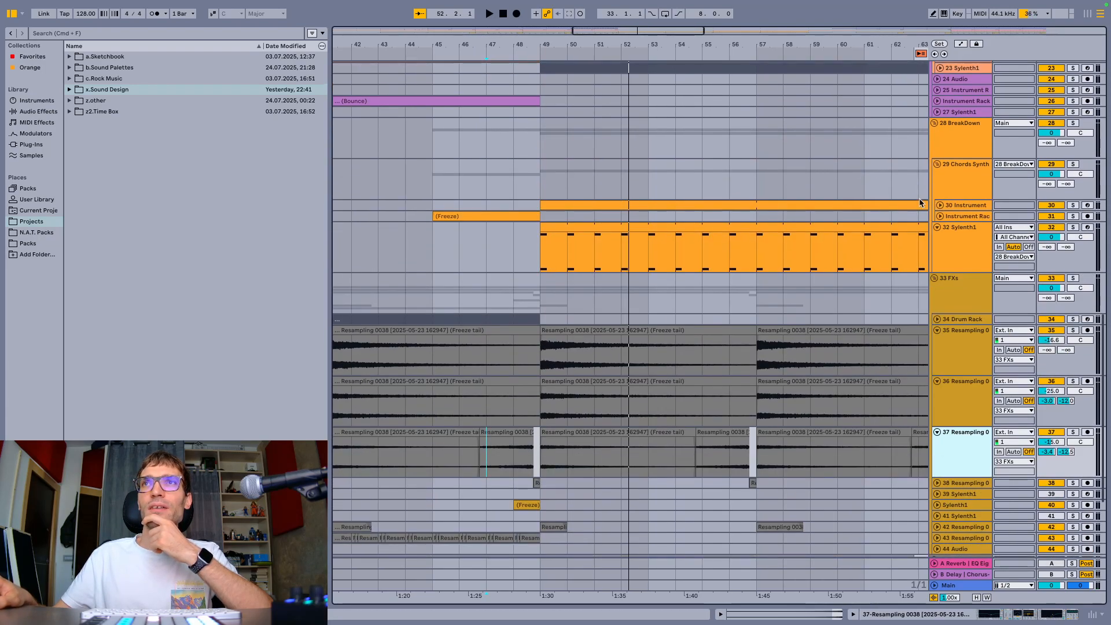
left_click(940, 205)
scroll(721, 284, "down", 2)
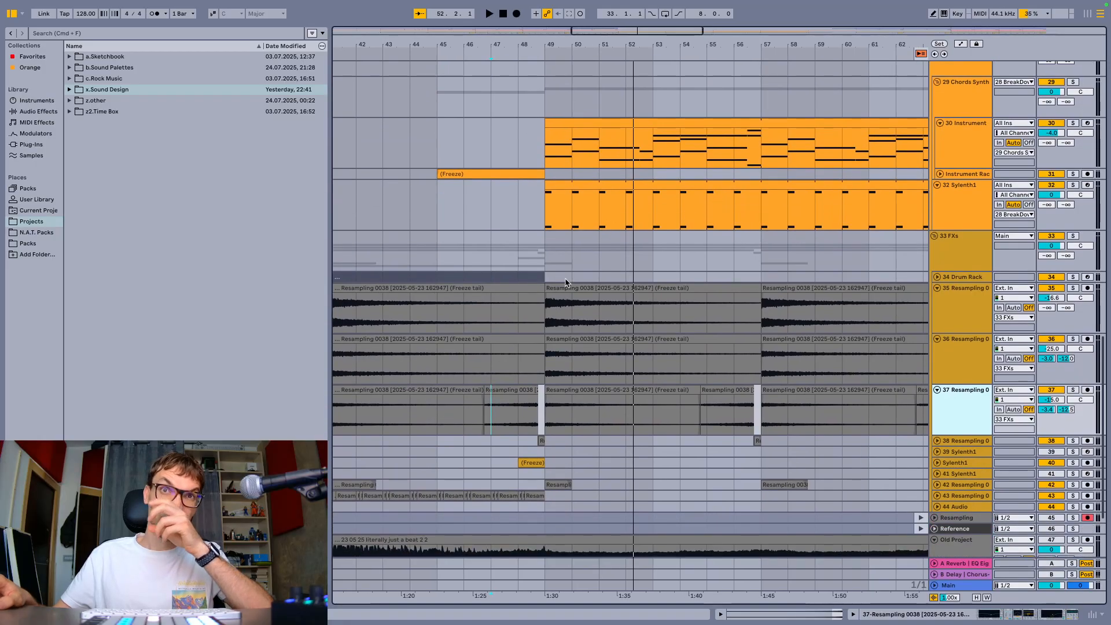
scroll(534, 158, "right", 2)
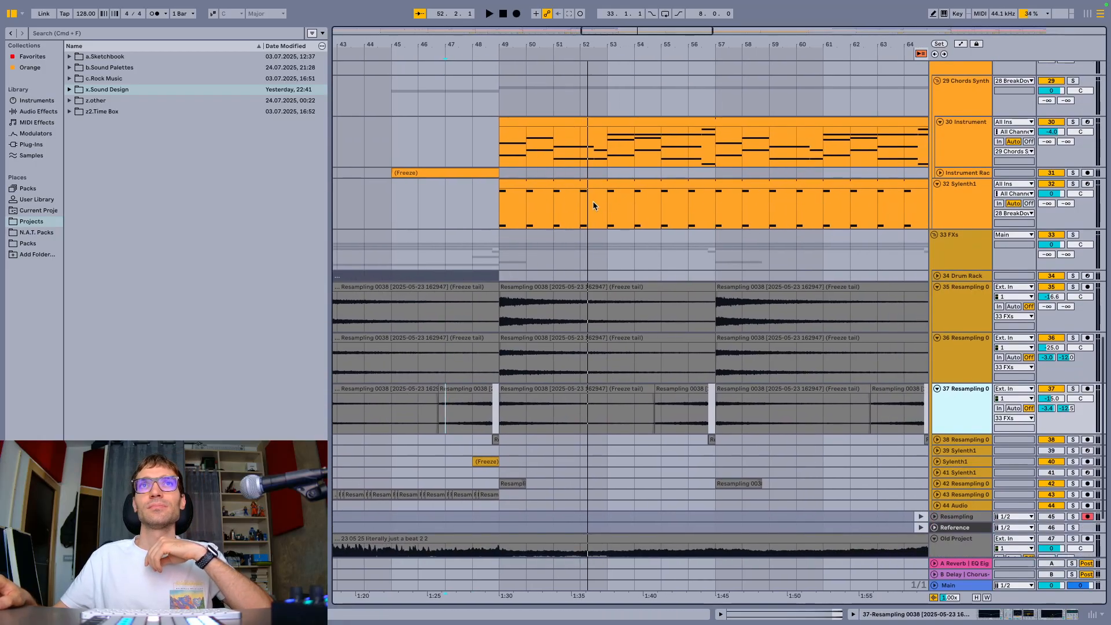
Show the 32 Sylenth1 track's device chain and open its Sylenth1 plug-in window
left_click(944, 196)
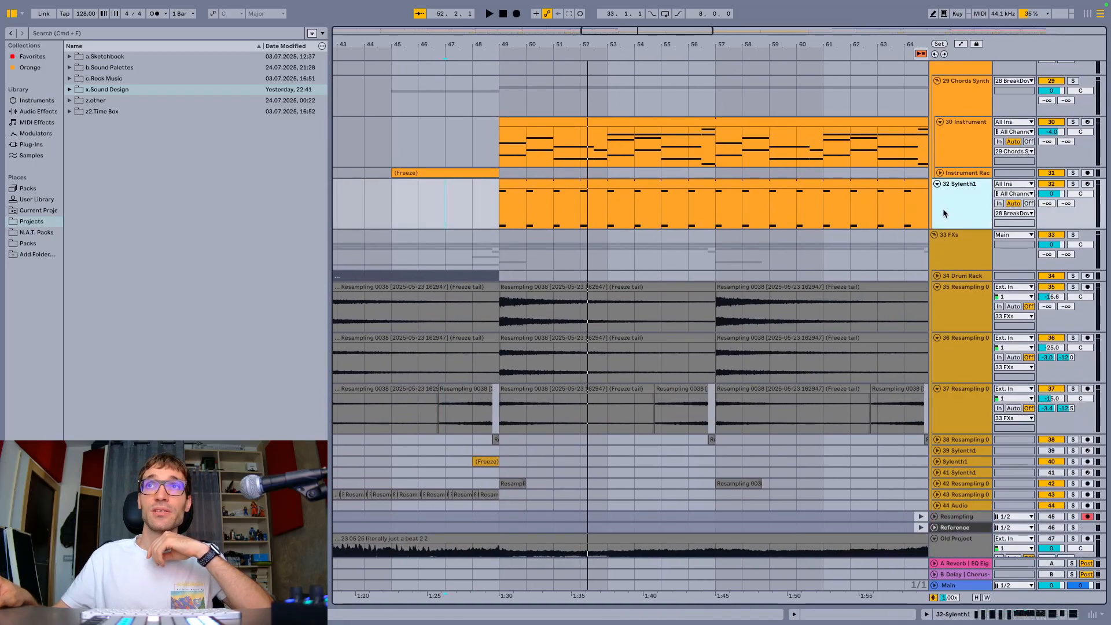
double_click(971, 205)
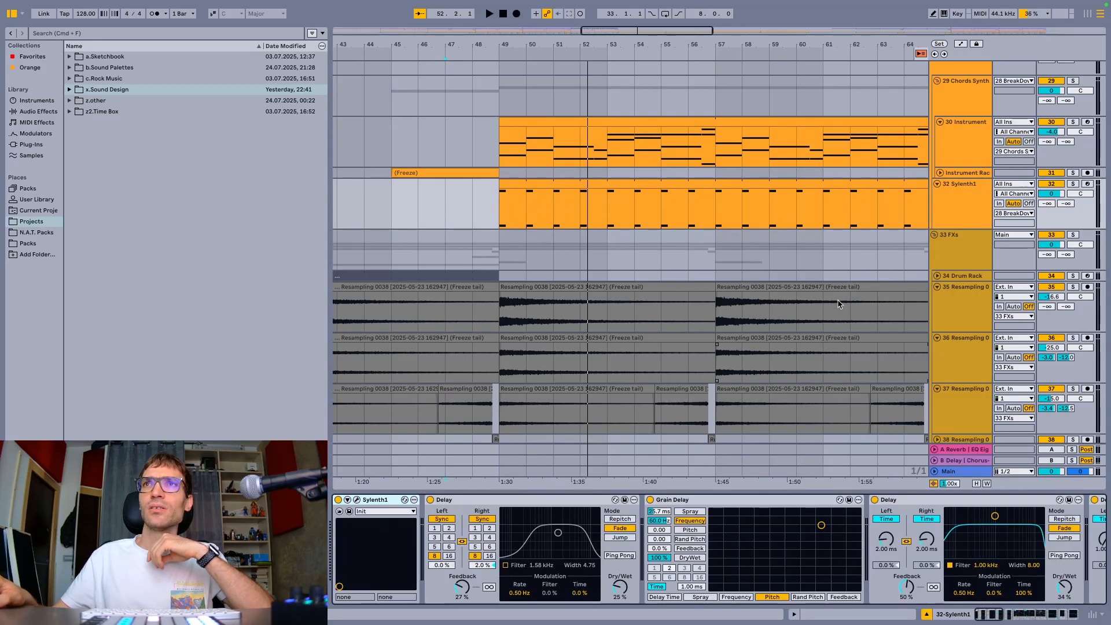
left_click(971, 184)
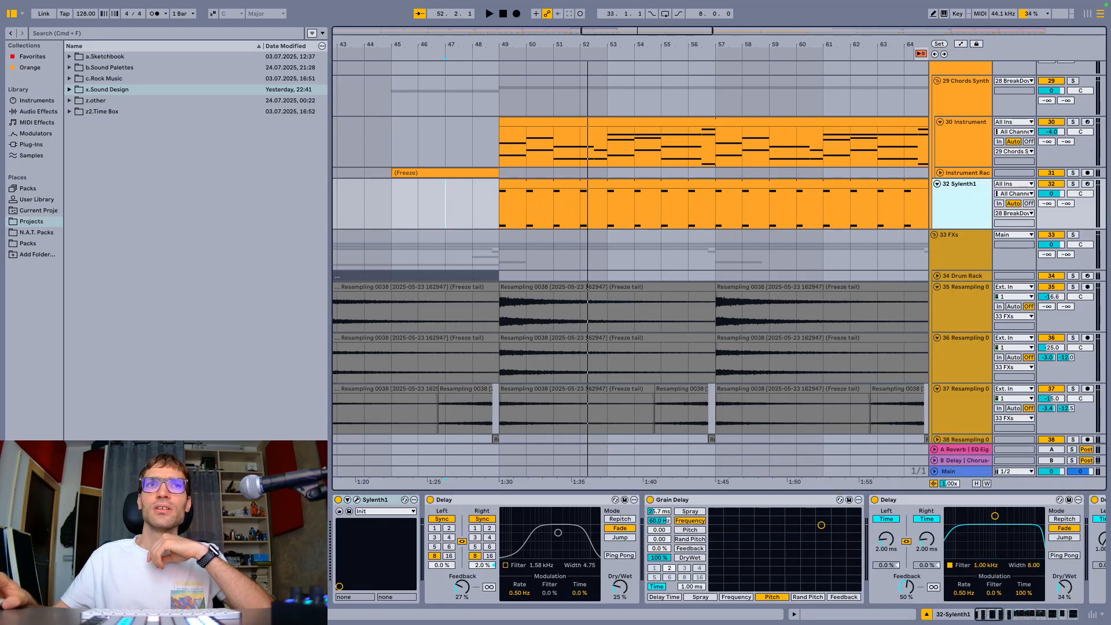
left_click(357, 500)
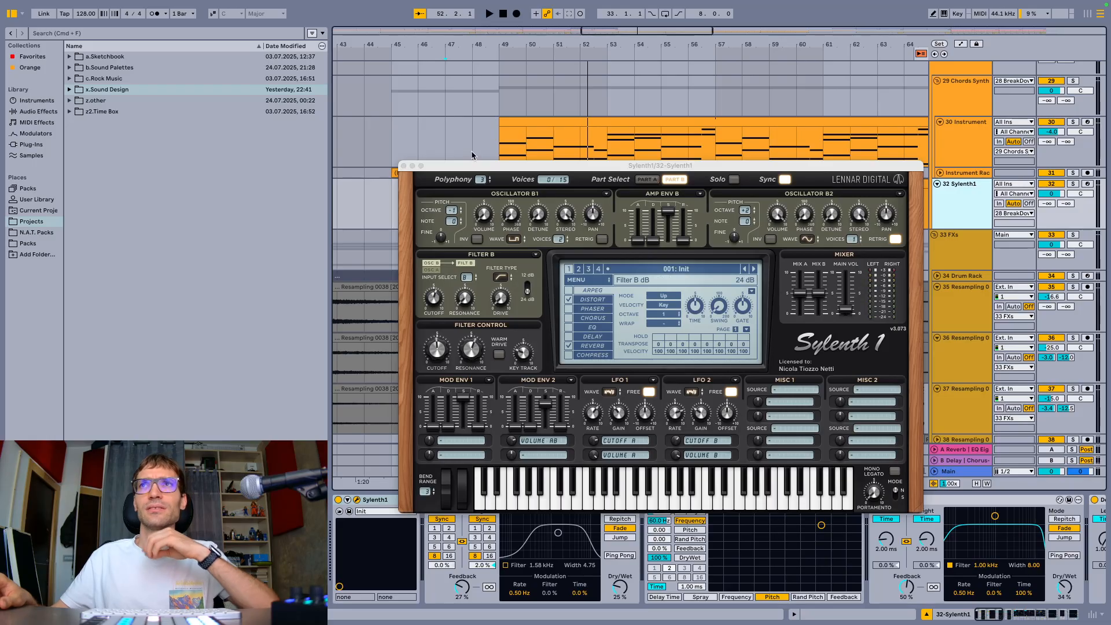
Solo 32 Sylenth1 and listen to it, restart from its clip at bar 49, stop, and close the Sylenth1 window
key("s")
key("space")
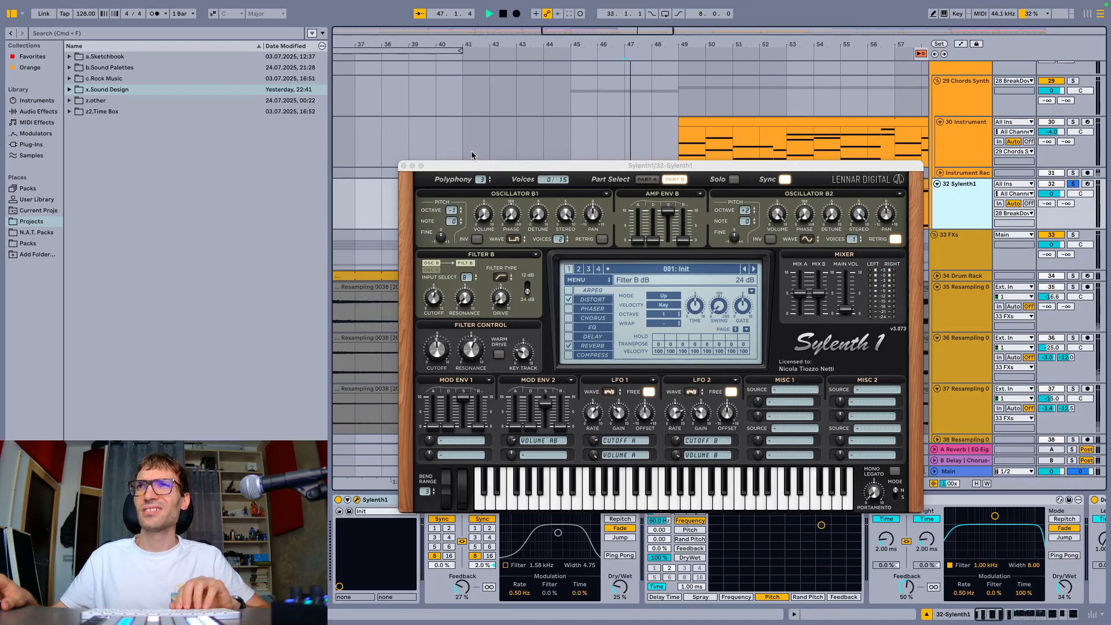
left_click_drag(671, 167, 649, 253)
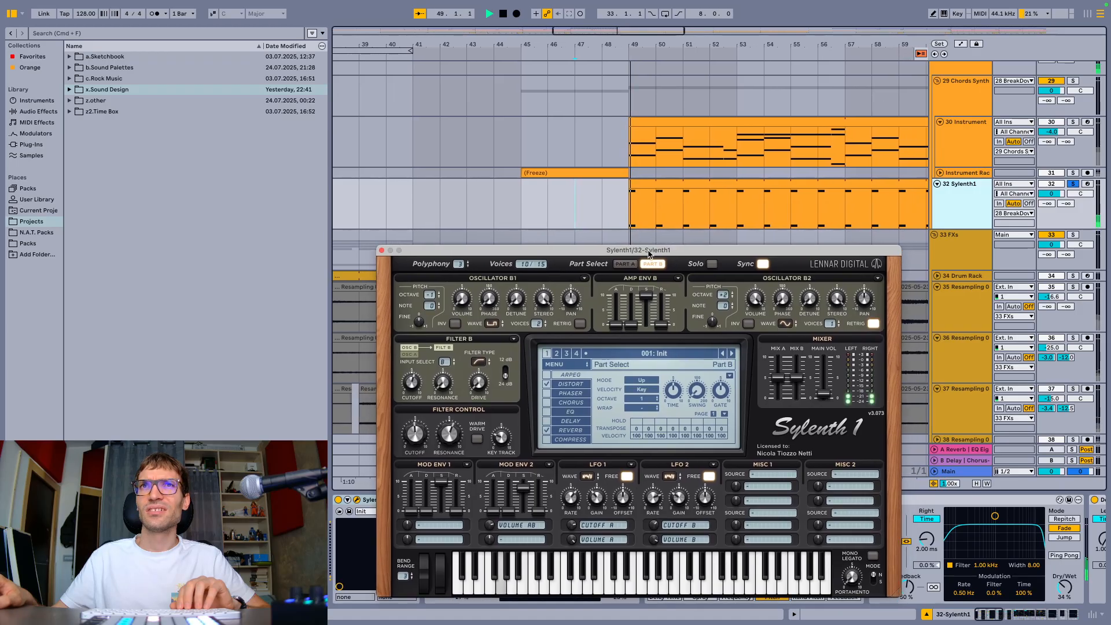
left_click(614, 212)
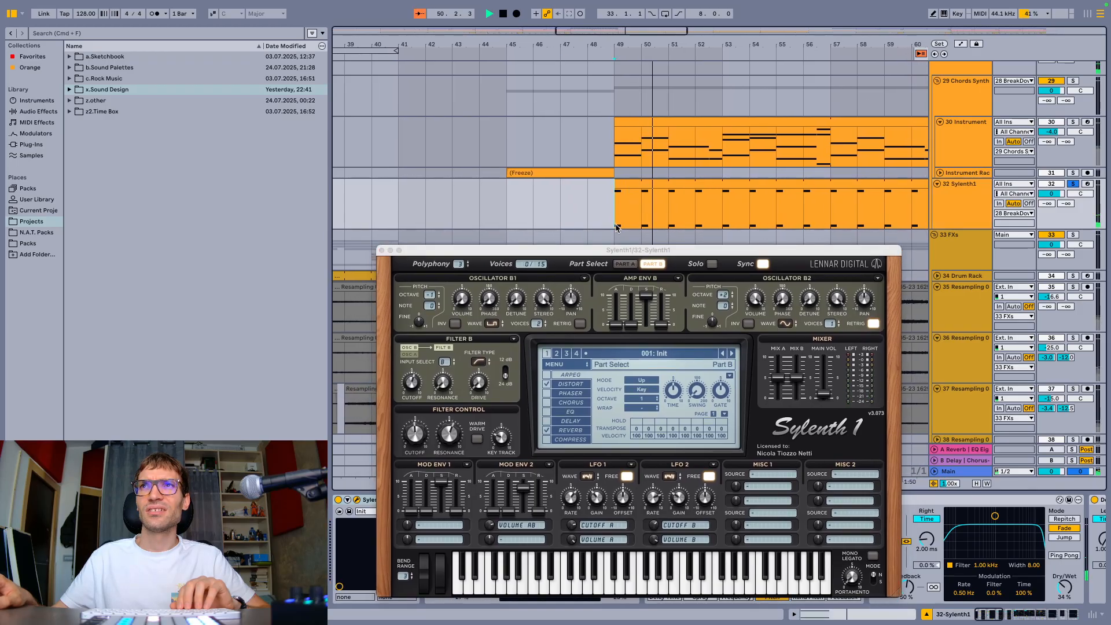
key("space")
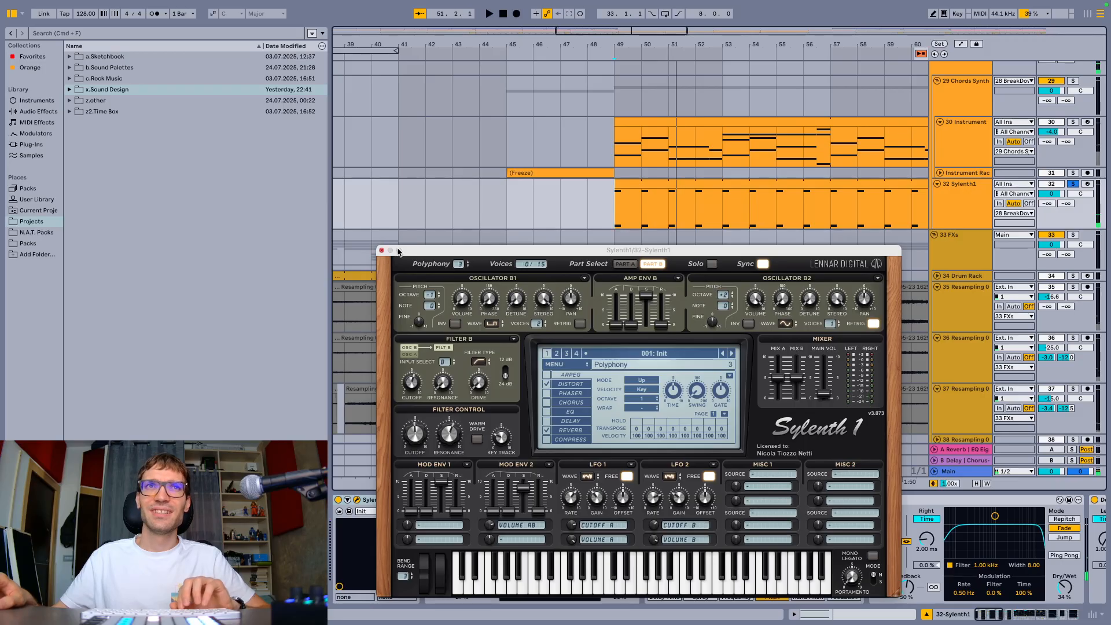
left_click(381, 250)
Play the breakdown from bar 49 with 32 Sylenth1 unsoloed, and stop at bar 54
key("space")
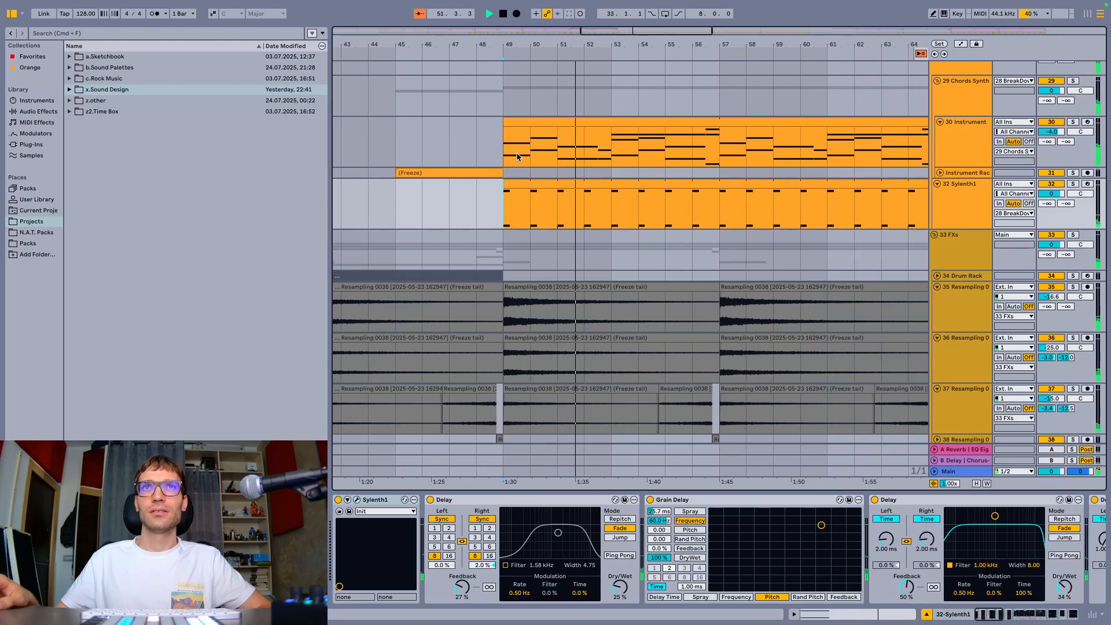
scroll(517, 156, "down", 4)
scroll(517, 156, "up", 3)
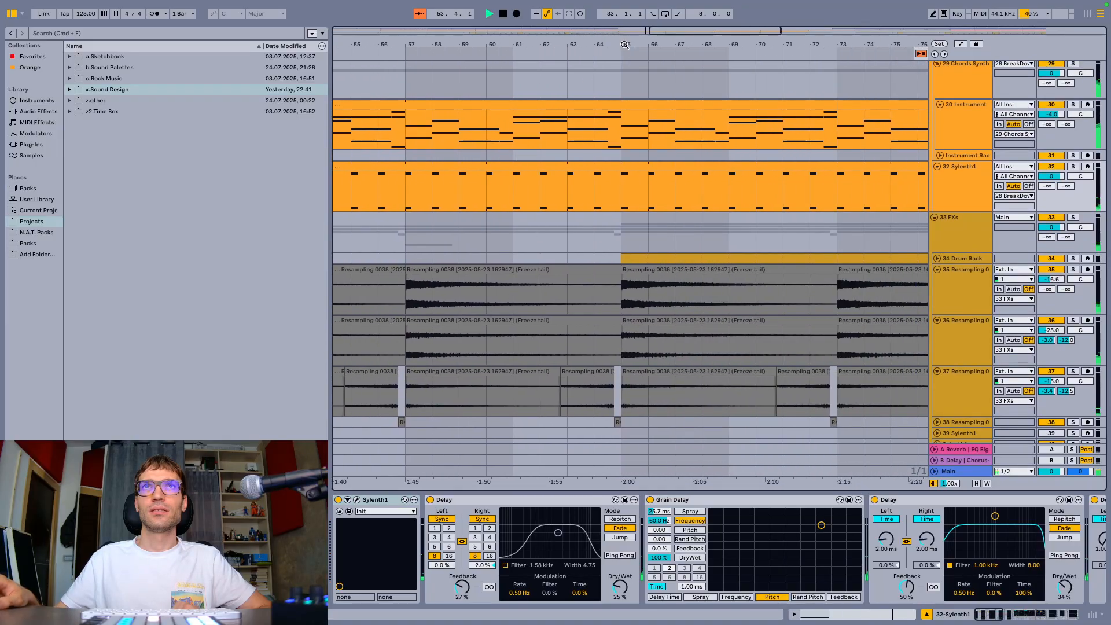
key("space")
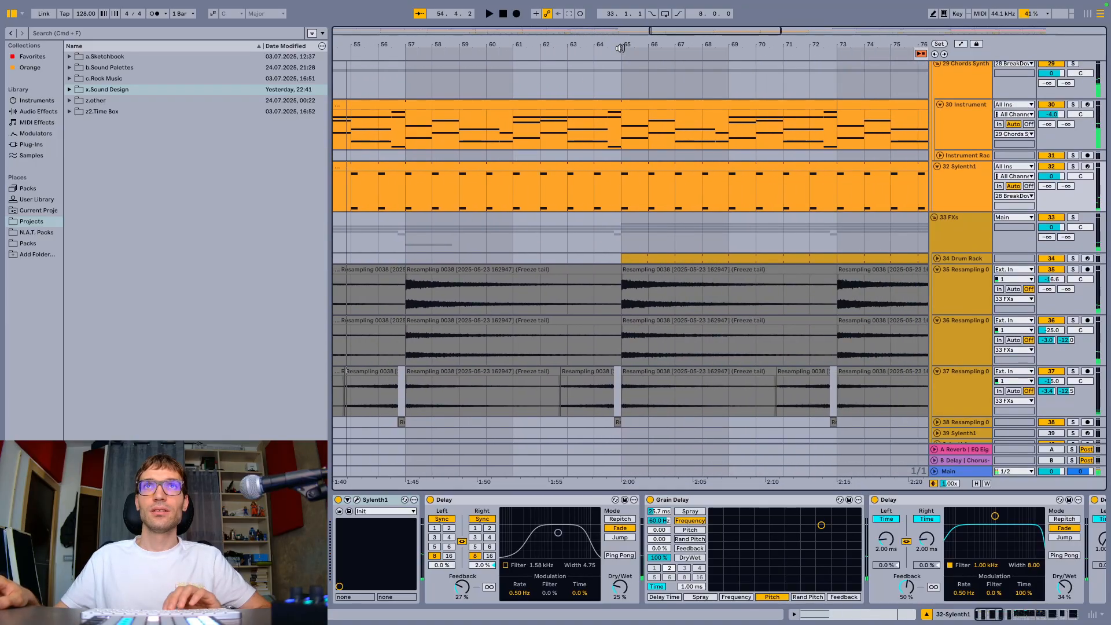
Listen to the breakdown from bar 65, pausing once at bar 66, and stop at bar 69
left_click(620, 48)
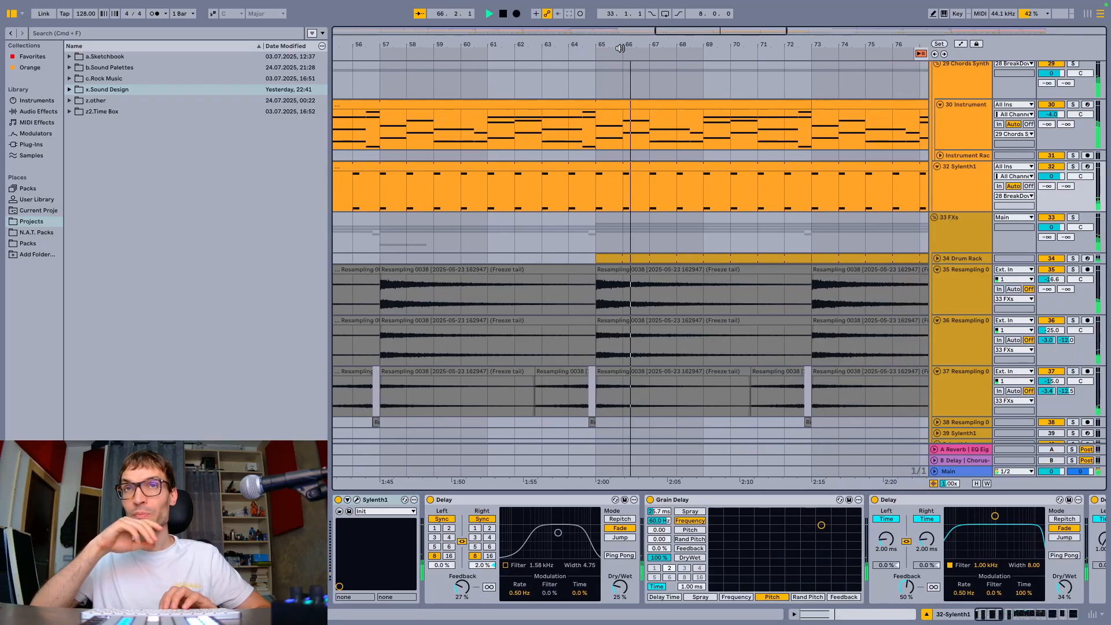
key("space")
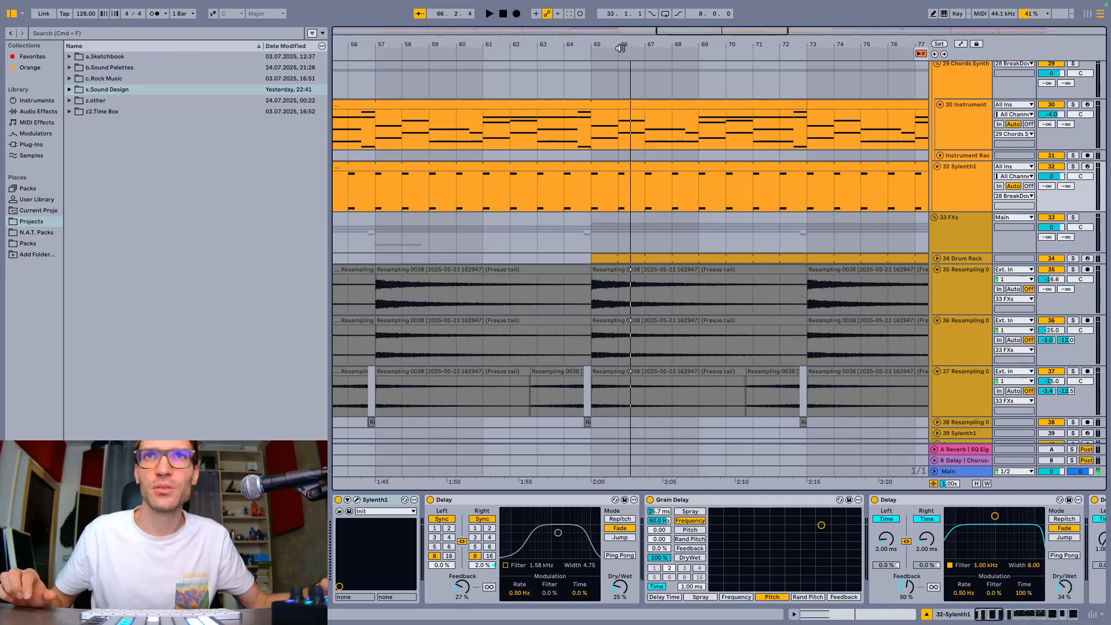
key("space")
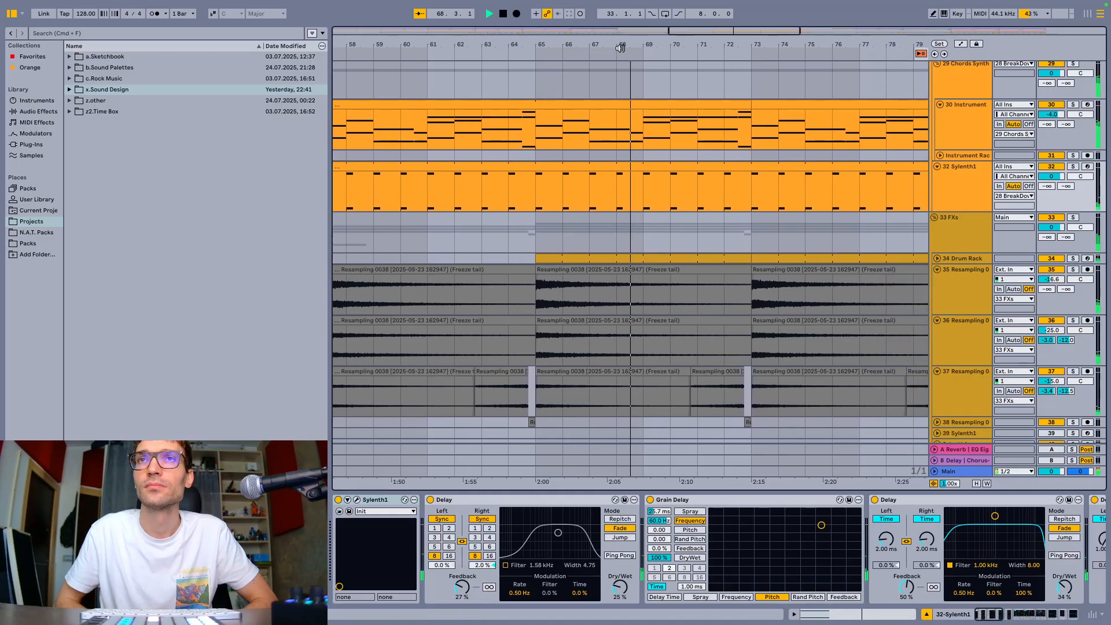
key("space")
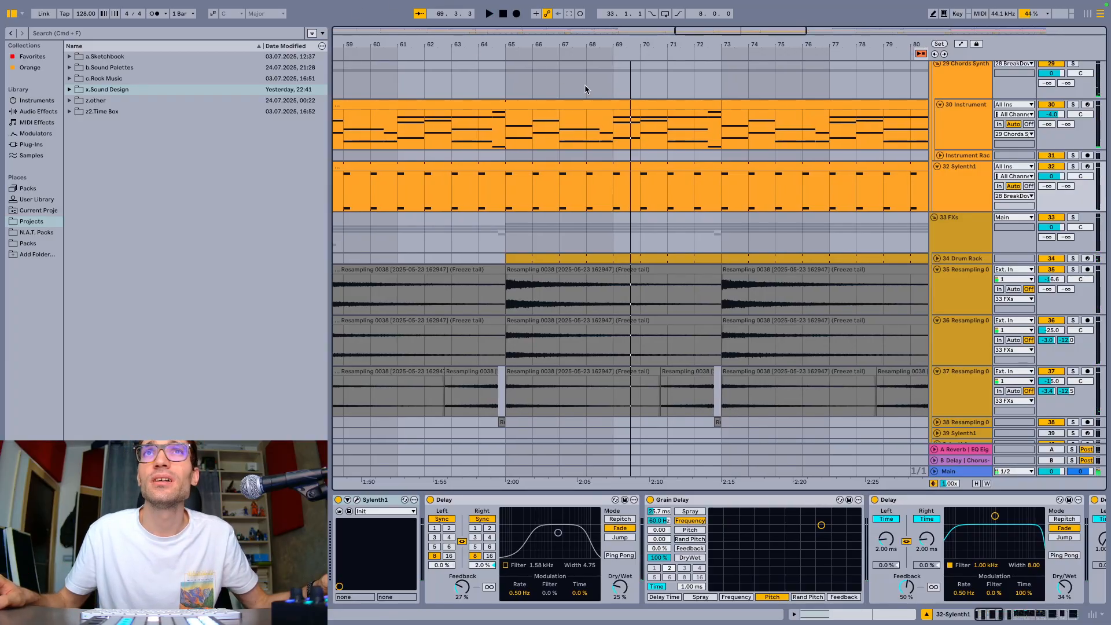
Go to the section after the breakdown and set the insert position at bar 89 on the 2 Drum Rack track
scroll(638, 254, "down", 10)
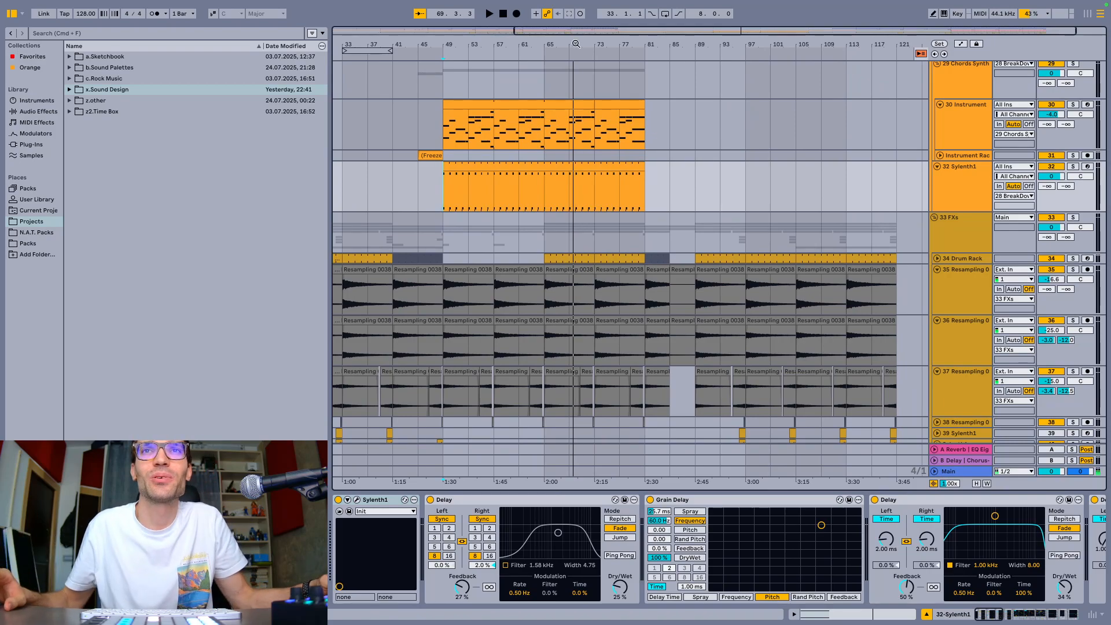
scroll(643, 139, "up", 15)
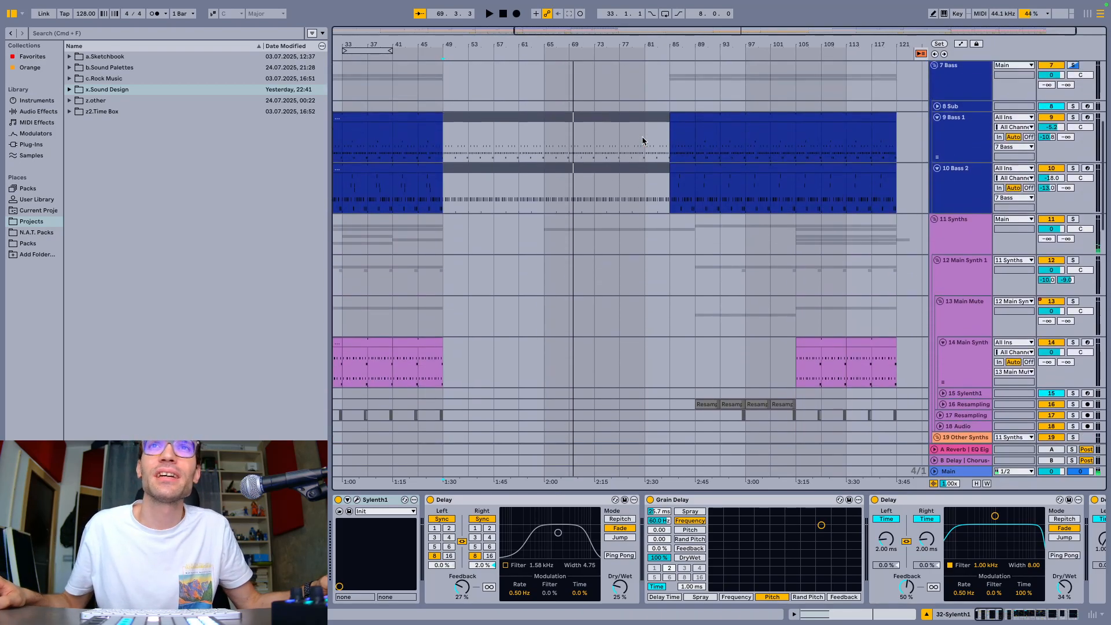
left_click_drag(666, 44, 635, 98)
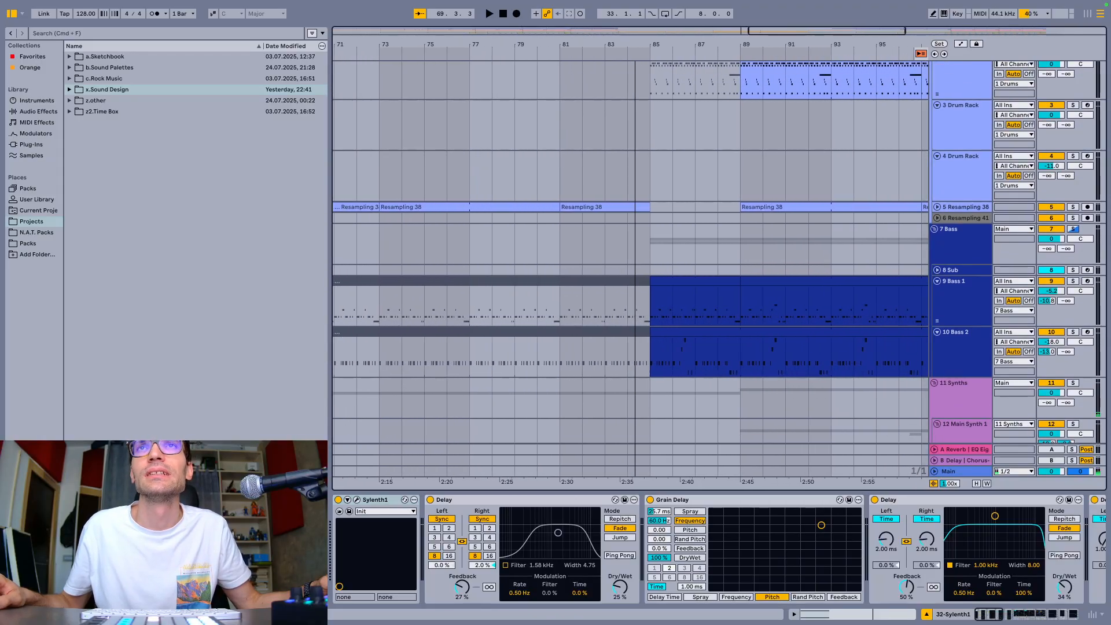
left_click(746, 82)
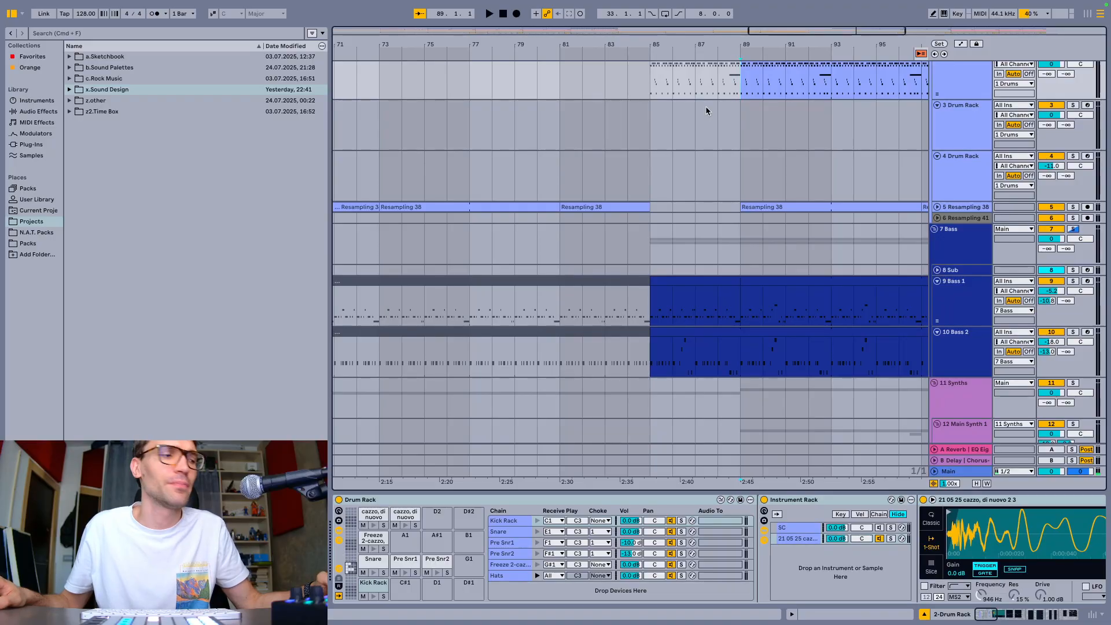
Select the first 16 Resampling clip at bar 89, unfold its track, and play the arrangement from there
scroll(706, 107, "right", 5)
scroll(610, 132, "down", 10)
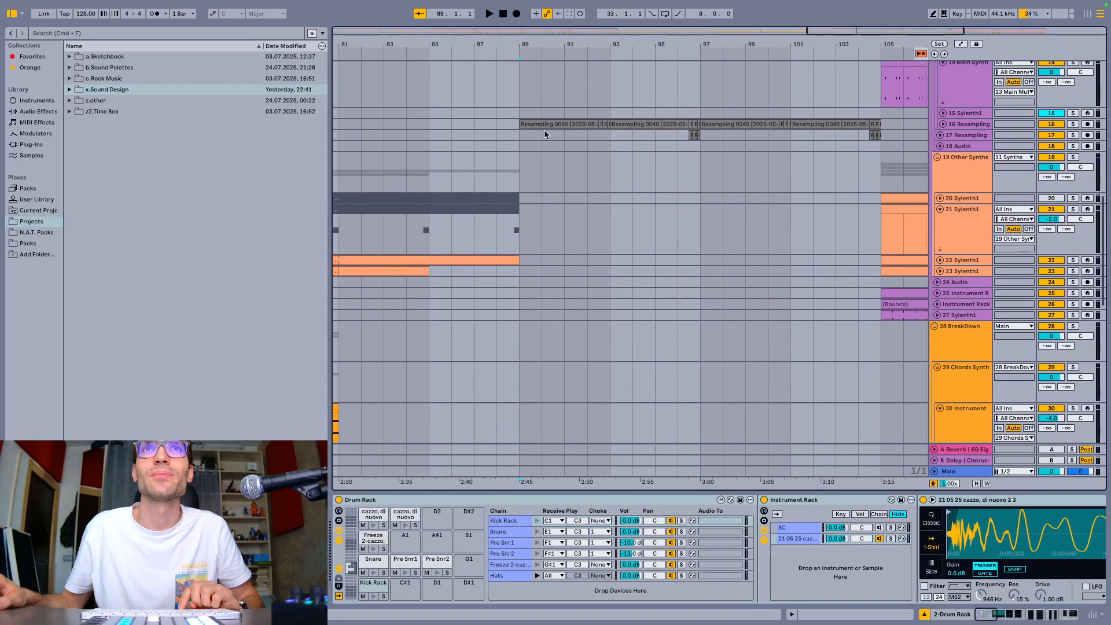
left_click(546, 125)
key("u")
key("space")
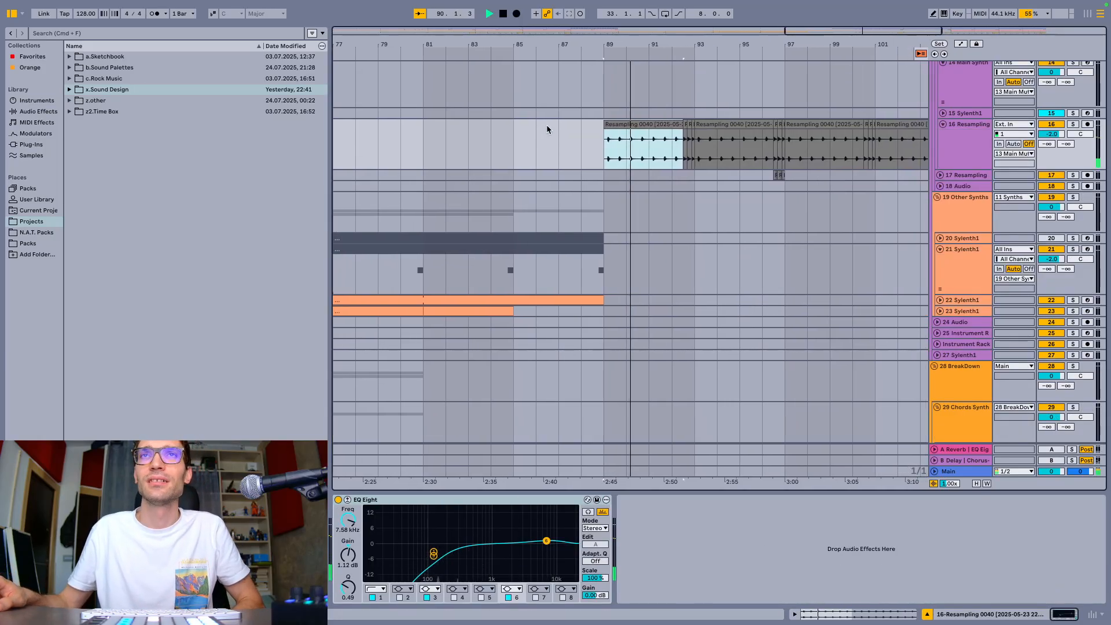
left_click(948, 135)
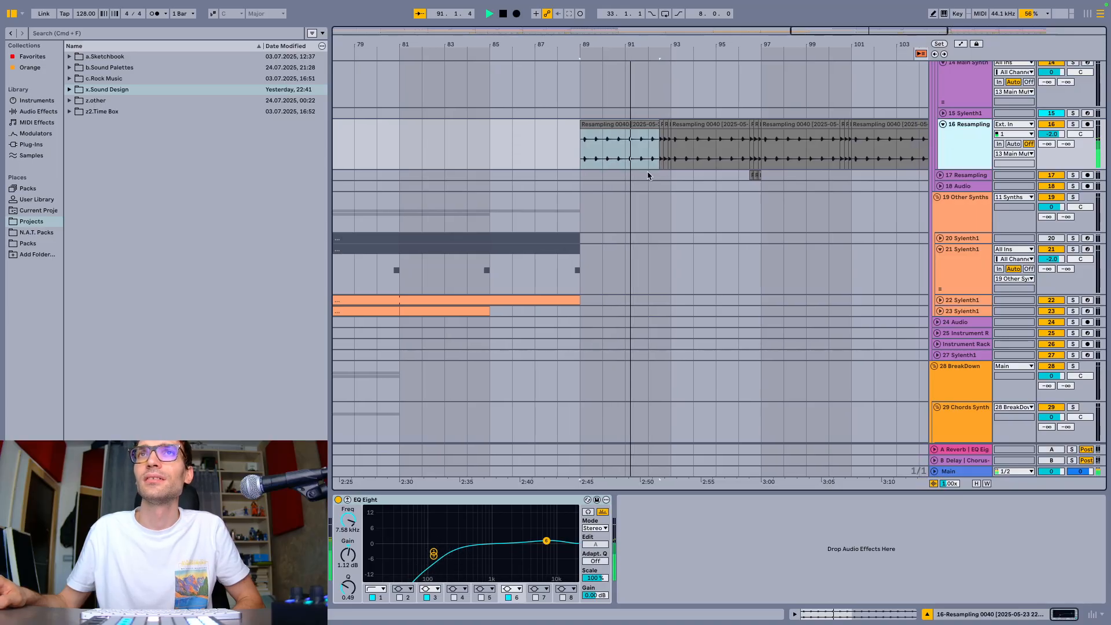
Examine the short resampled fill clips before bar 97, unfolding the 17 Resampling track, and stop playback
scroll(647, 171, "up", 5)
scroll(648, 175, "up", 1)
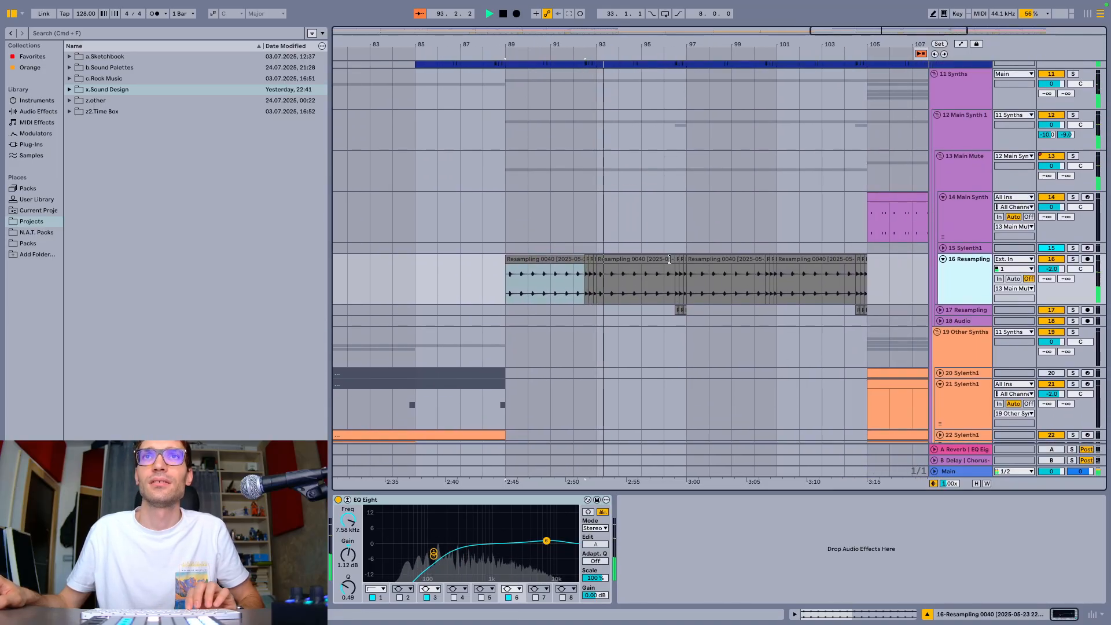
scroll(679, 273, "up", 3)
scroll(678, 273, "up", 4)
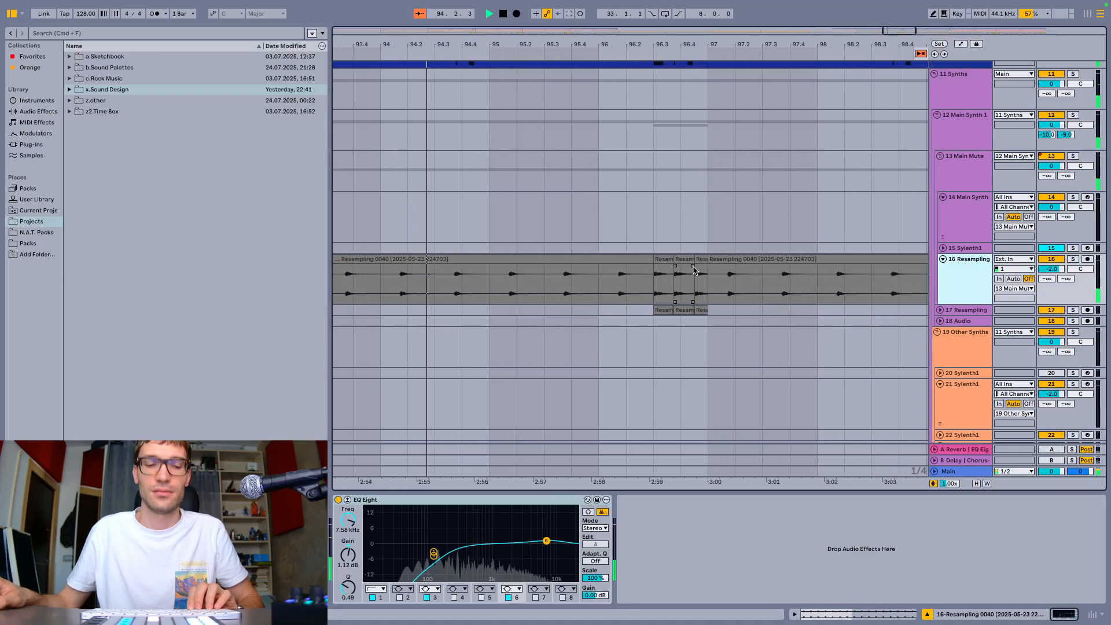
left_click(941, 311)
scroll(666, 326, "up", 5)
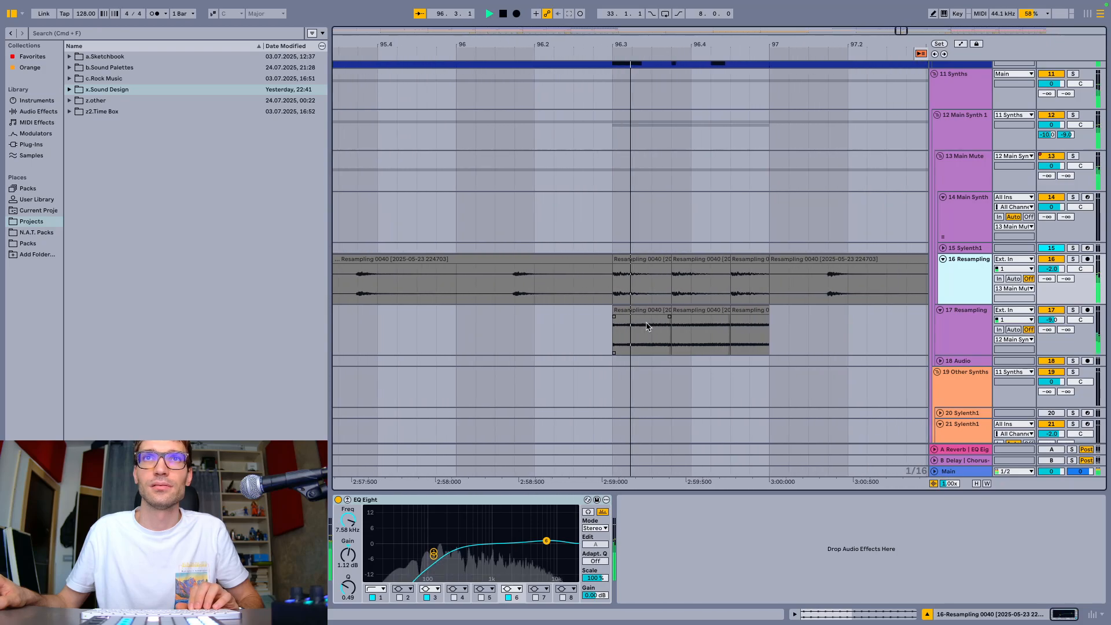
key("space")
scroll(478, 306, "left", 2)
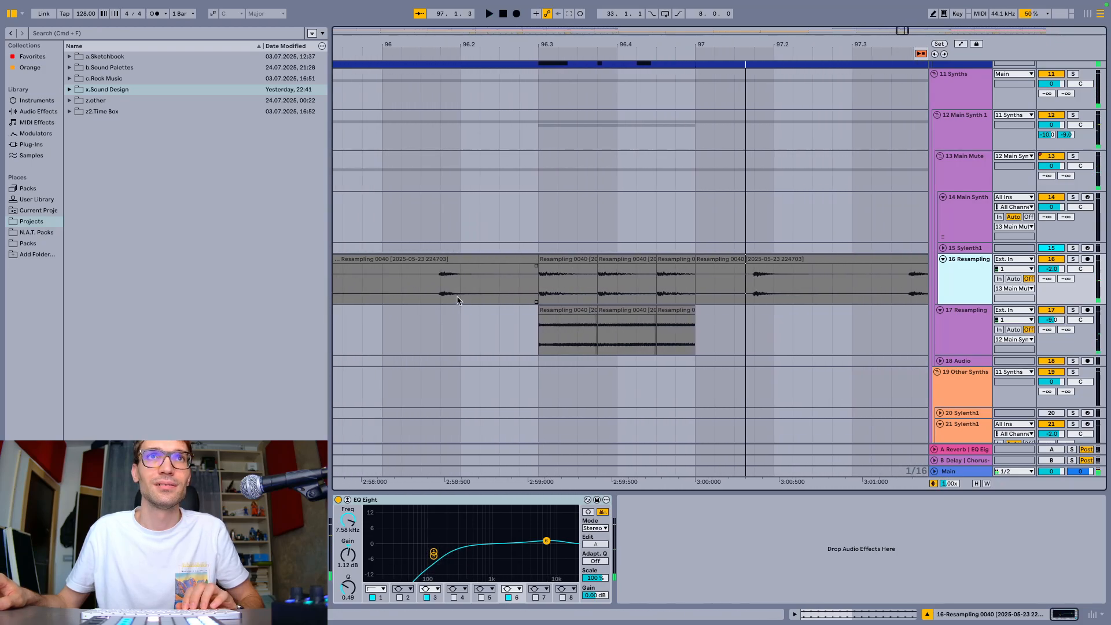
Listen to the fill before bar 97 with 16 Resampling soloed, then with the whole 12 Main Synth 1 group soloed
left_click(457, 298)
key("s")
key("space")
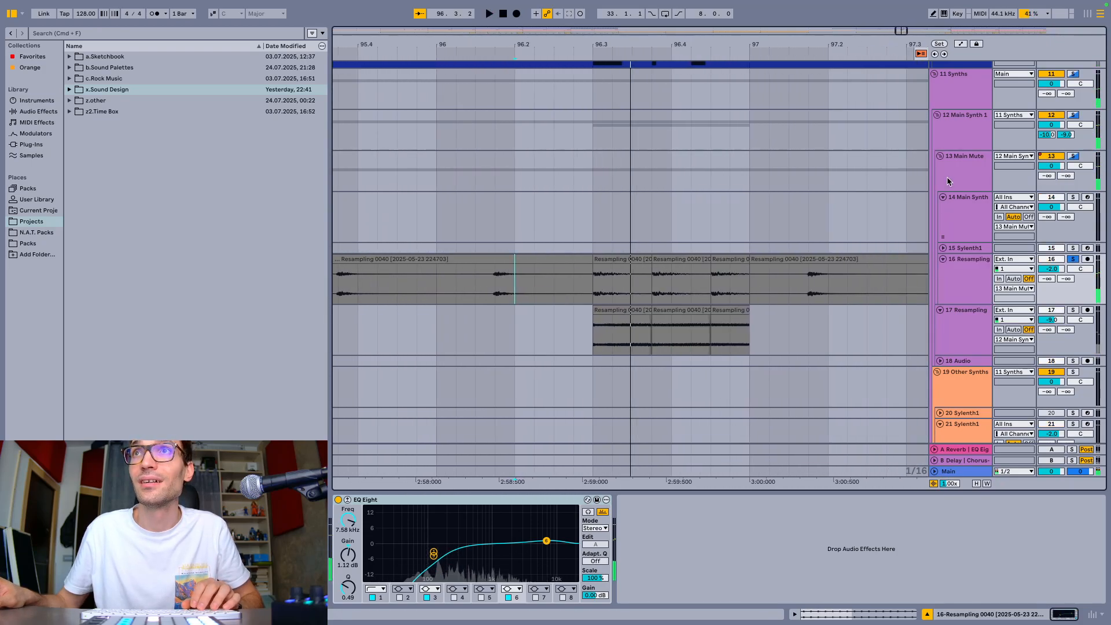
left_click(947, 179)
left_click(939, 125)
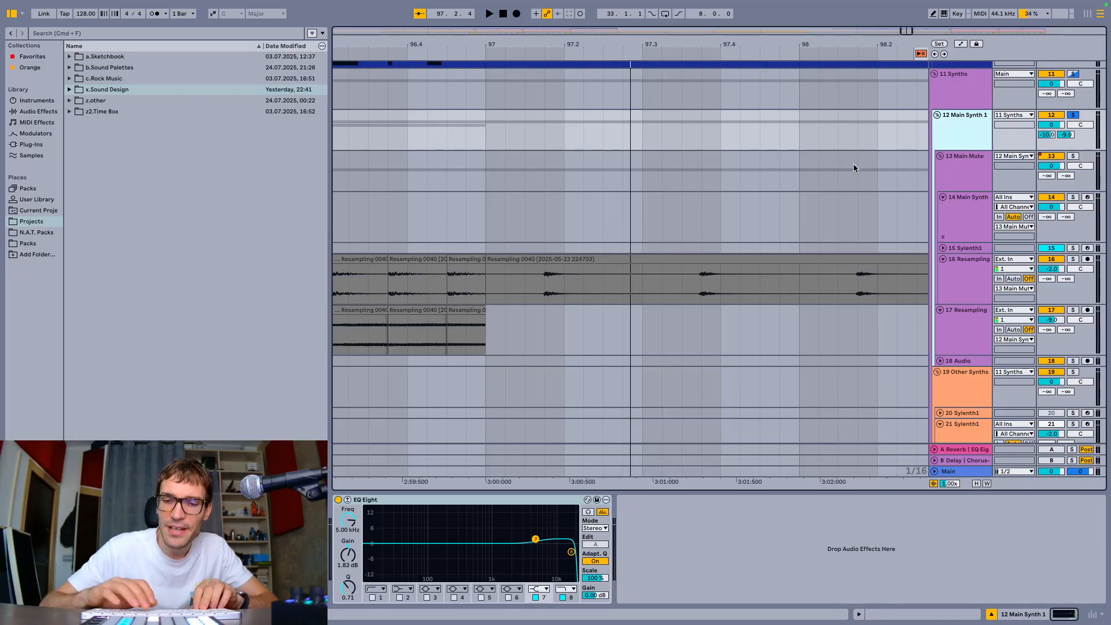
Fold all tracks and groups in the arrangement down to the top-level overview
key("alt+u")
key("alt+u")
key("w")
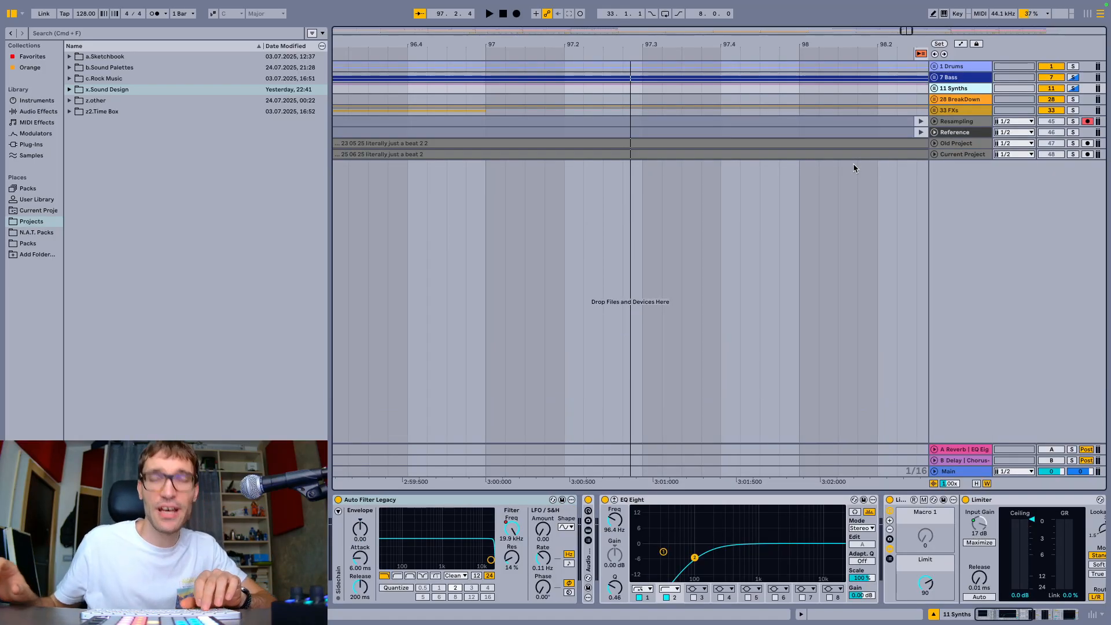